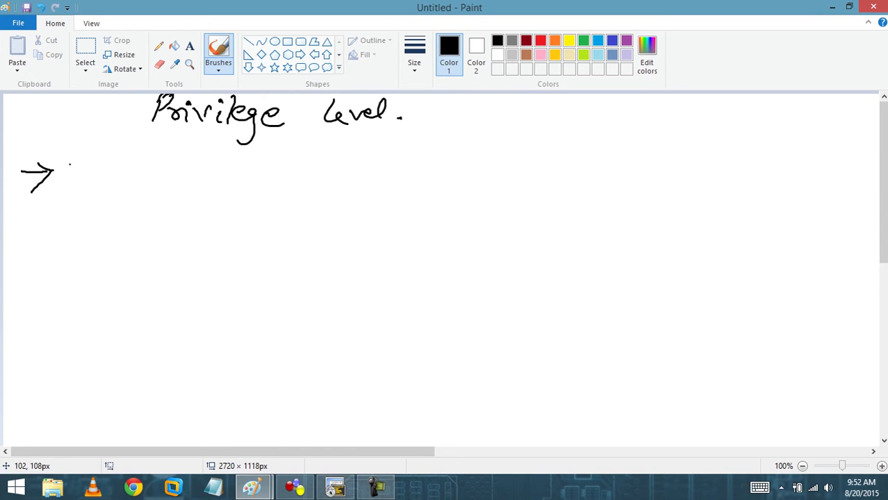
Handwrite the start of the definition, 'It is … what a user can run once'
mouse_move(65, 167)
mouse_down()
mouse_move(89, 164)
mouse_move(136, 161)
mouse_move(123, 173)
mouse_move(197, 156)
mouse_move(199, 172)
mouse_move(210, 163)
mouse_move(324, 159)
mouse_move(326, 199)
mouse_up()
mouse_move(346, 153)
mouse_down()
mouse_move(368, 162)
mouse_move(433, 147)
mouse_move(424, 154)
mouse_move(461, 127)
mouse_move(462, 154)
mouse_move(507, 132)
mouse_move(505, 143)
mouse_move(561, 140)
mouse_move(545, 158)
mouse_move(623, 132)
mouse_move(618, 156)
mouse_move(636, 134)
mouse_move(646, 151)
mouse_move(677, 129)
mouse_move(705, 152)
mouse_move(718, 143)
mouse_move(853, 149)
mouse_move(859, 119)
mouse_up()
click(349, 146)
drag(340, 452, 588, 451)
mouse_move(400, 132)
mouse_down()
mouse_move(404, 147)
mouse_move(508, 136)
mouse_up()
mouse_move(534, 126)
mouse_down()
mouse_move(572, 140)
mouse_move(643, 129)
mouse_move(692, 142)
mouse_up()
mouse_move(742, 128)
mouse_down()
mouse_move(773, 125)
mouse_move(789, 136)
mouse_up()
mouse_move(810, 116)
mouse_down()
mouse_move(813, 138)
mouse_move(824, 121)
mouse_up()
mouse_move(820, 117)
mouse_down()
mouse_move(840, 136)
mouse_move(860, 124)
mouse_move(862, 155)
mouse_up()
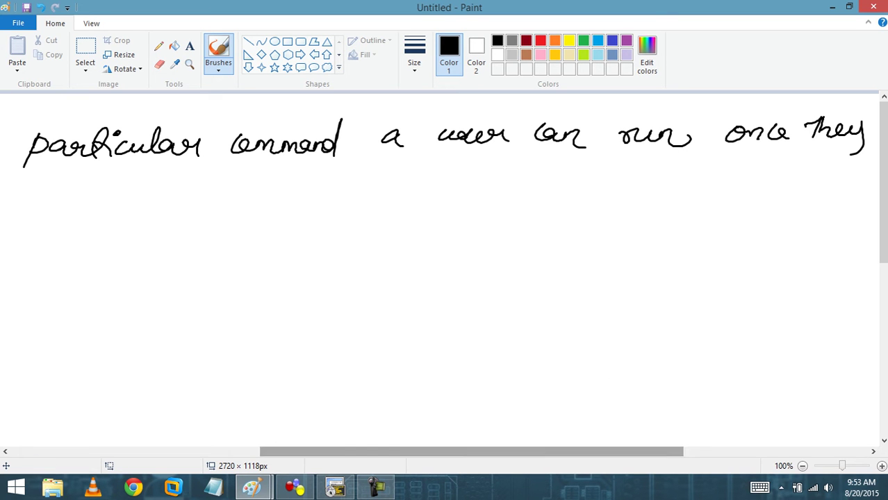
Finish the definition with 'logged into device', then scroll the canvas back left
drag(642, 451, 794, 452)
drag(570, 110, 563, 132)
drag(581, 119, 574, 147)
mouse_move(617, 118)
mouse_down()
mouse_move(594, 150)
mouse_move(646, 129)
mouse_move(664, 105)
mouse_up()
mouse_move(695, 118)
mouse_down()
mouse_move(697, 130)
mouse_move(722, 134)
mouse_up()
drag(707, 115, 735, 118)
mouse_move(799, 125)
mouse_down()
mouse_move(851, 132)
mouse_move(842, 146)
mouse_up()
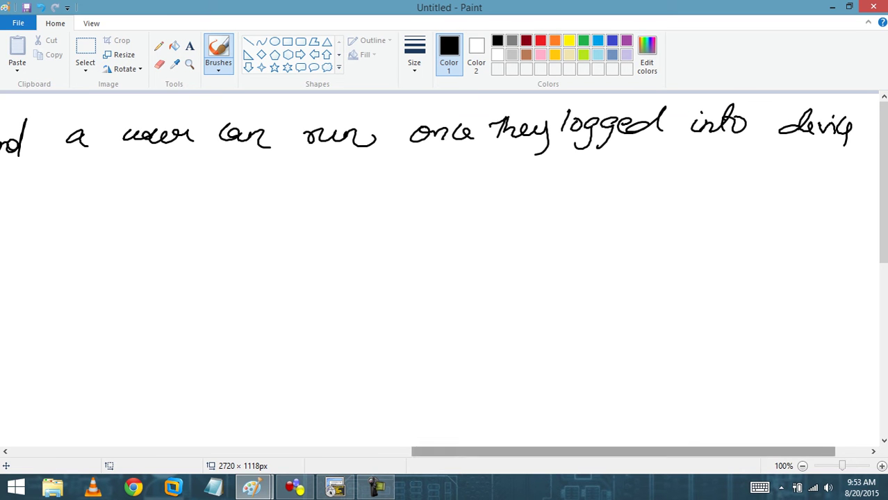
drag(622, 451, 397, 452)
drag(271, 434, 93, 432)
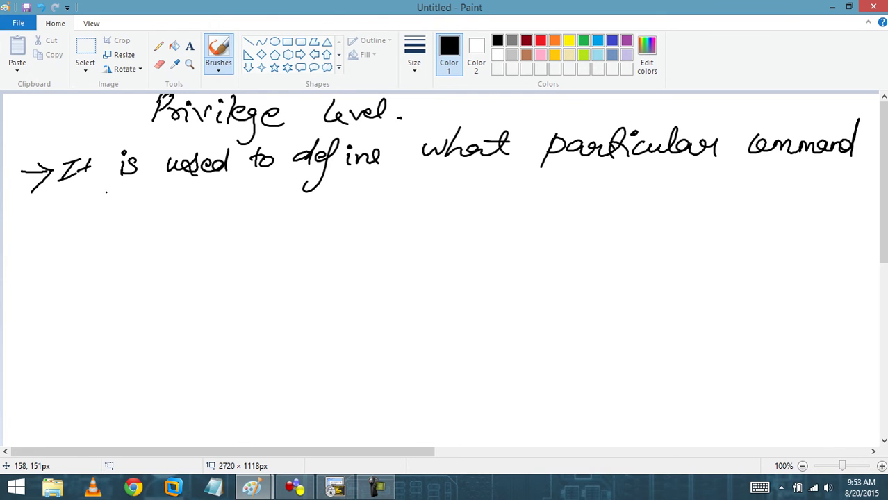
Start the 'eg →' example with two user names, writing '2year' for the first
mouse_move(22, 227)
mouse_down()
mouse_move(47, 222)
mouse_move(43, 237)
mouse_move(77, 226)
mouse_up()
drag(65, 220, 68, 238)
mouse_move(111, 214)
mouse_down()
mouse_move(103, 234)
mouse_move(128, 229)
mouse_up()
mouse_move(134, 206)
mouse_down()
mouse_move(131, 234)
mouse_move(144, 221)
mouse_up()
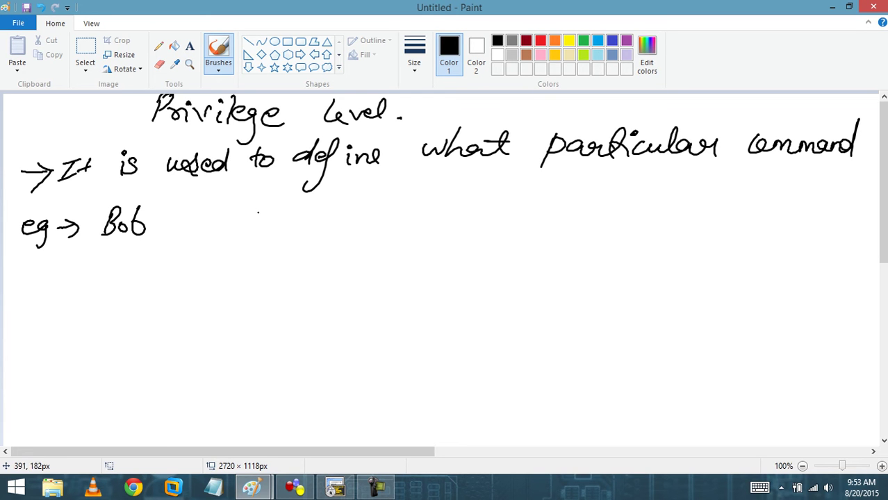
drag(102, 268, 107, 282)
drag(114, 275, 122, 282)
mouse_move(139, 264)
mouse_down()
mouse_move(143, 278)
mouse_move(154, 278)
mouse_up()
drag(153, 215, 182, 213)
drag(171, 207, 219, 218)
drag(227, 205, 224, 229)
drag(244, 208, 281, 213)
drag(285, 209, 305, 205)
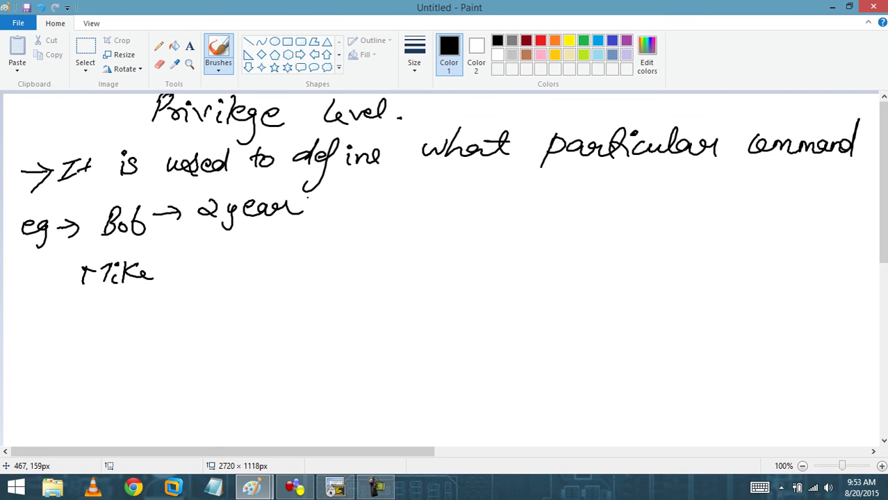
Write the first user's commands in brackets: '[shut, routing etc]'
mouse_move(335, 190)
mouse_down()
mouse_move(337, 215)
mouse_move(421, 210)
mouse_up()
click(444, 207)
mouse_move(411, 198)
mouse_down()
mouse_move(428, 196)
mouse_move(436, 224)
mouse_move(473, 195)
mouse_move(506, 197)
mouse_up()
mouse_move(513, 184)
mouse_down()
mouse_move(517, 205)
mouse_move(544, 215)
mouse_up()
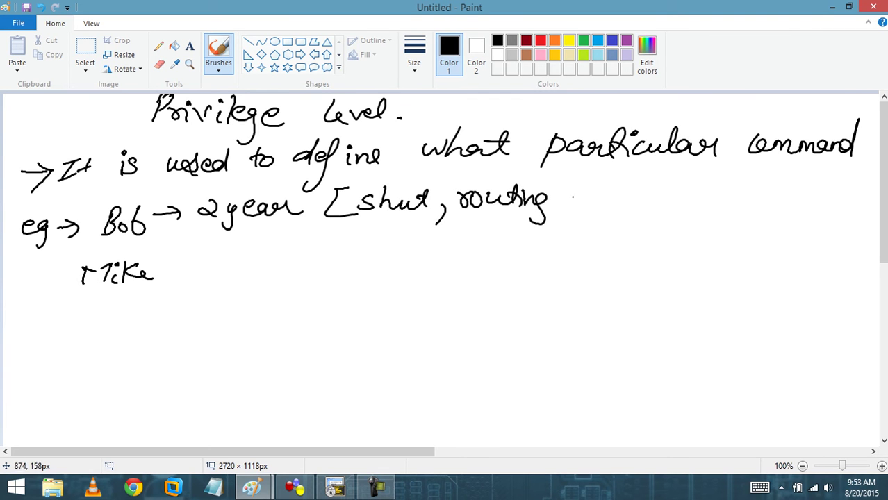
drag(631, 192, 628, 198)
mouse_move(647, 177)
mouse_down()
mouse_move(648, 196)
mouse_move(656, 185)
mouse_up()
drag(668, 188, 652, 214)
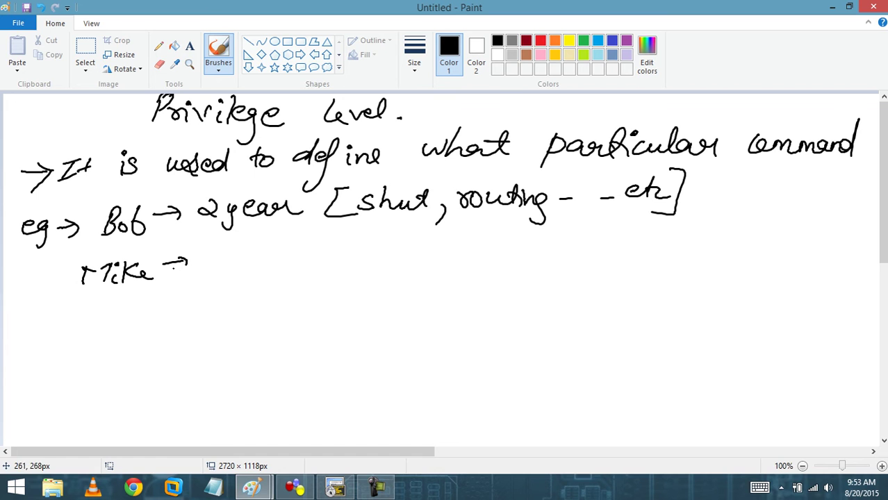
Write '2day's' for the second user, box it, and add '3 months' below
mouse_move(196, 257)
mouse_down()
mouse_move(212, 276)
mouse_move(258, 268)
mouse_move(252, 292)
mouse_up()
drag(287, 248, 282, 264)
drag(302, 256, 292, 280)
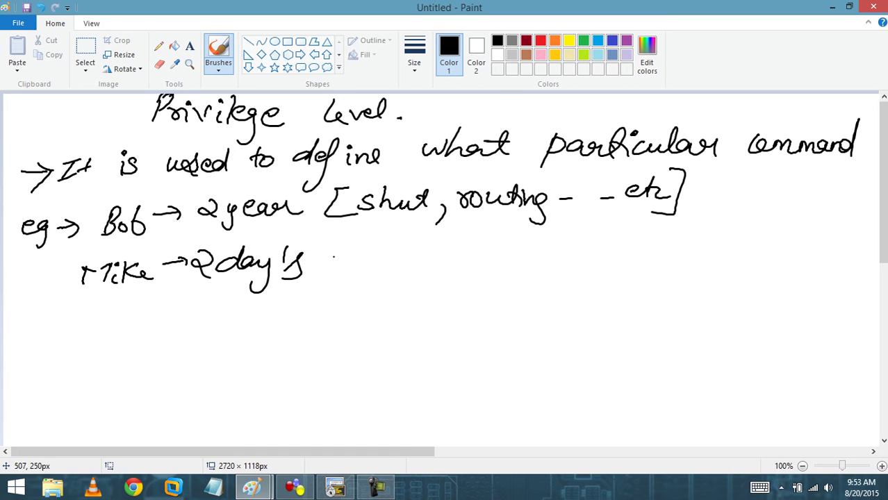
drag(374, 245, 374, 272)
mouse_move(182, 293)
mouse_down()
mouse_move(312, 292)
mouse_move(332, 258)
mouse_move(292, 233)
mouse_move(211, 232)
mouse_move(191, 256)
mouse_move(178, 297)
mouse_up()
mouse_move(229, 318)
mouse_down()
mouse_move(306, 330)
mouse_move(318, 319)
mouse_move(332, 328)
mouse_move(342, 315)
mouse_move(368, 332)
mouse_up()
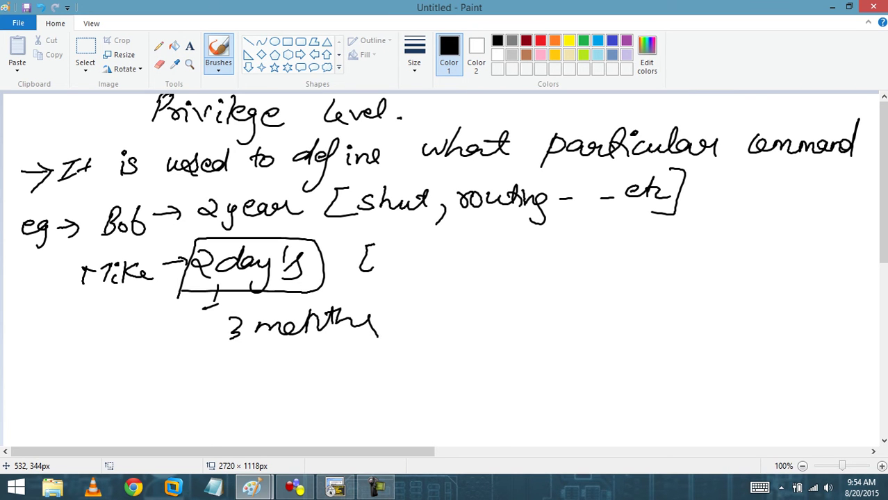
Write '[show, Ping, Telnet, SSh]' beside it, underlined as testing commands
mouse_move(400, 249)
mouse_down()
mouse_move(402, 239)
mouse_move(429, 259)
mouse_move(451, 253)
mouse_move(470, 269)
mouse_move(487, 253)
mouse_move(528, 258)
mouse_move(508, 287)
mouse_up()
mouse_move(479, 277)
mouse_down()
mouse_move(670, 287)
mouse_move(688, 268)
mouse_up()
mouse_move(518, 313)
mouse_down()
mouse_move(524, 303)
mouse_move(574, 311)
mouse_move(557, 340)
mouse_up()
drag(556, 259, 554, 284)
mouse_move(582, 236)
mouse_down()
mouse_move(625, 254)
mouse_move(658, 253)
mouse_move(653, 262)
mouse_up()
drag(673, 229, 665, 253)
mouse_move(686, 234)
mouse_down()
mouse_move(678, 253)
mouse_move(703, 260)
mouse_up()
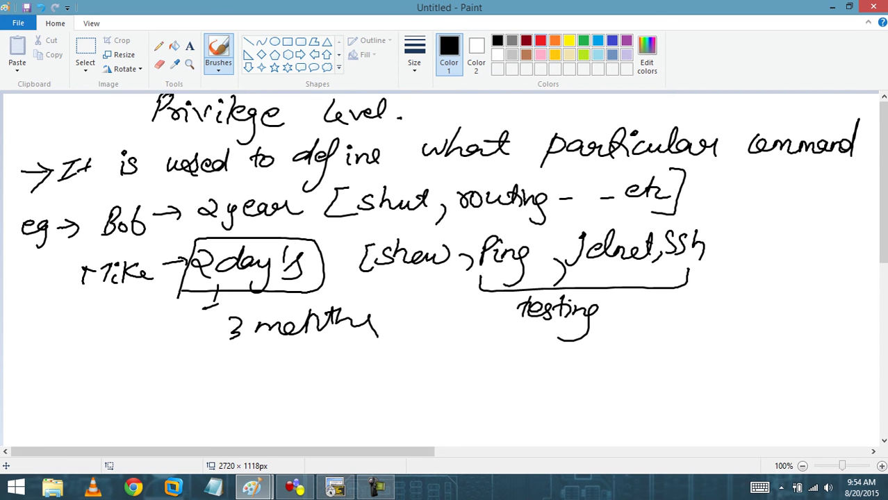
Draw red rectangles around the second user's name and the show/Ping/Telnet/SSh group
click(541, 41)
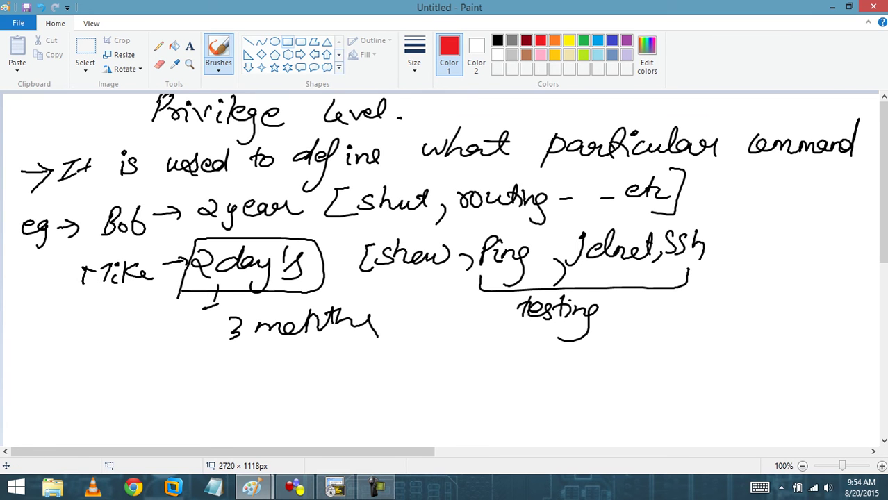
click(287, 42)
mouse_move(71, 246)
mouse_down()
mouse_move(75, 261)
mouse_move(159, 299)
mouse_up()
mouse_move(361, 224)
mouse_down()
mouse_move(548, 347)
mouse_move(788, 338)
mouse_move(779, 328)
mouse_move(786, 326)
mouse_up()
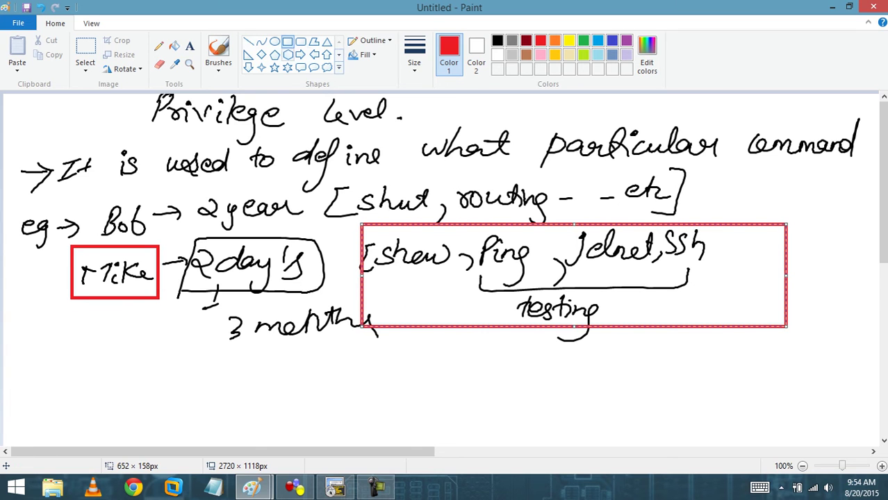
Circle 'shut' in red, link it to 2year, and write 'limit the commands' below
click(218, 52)
mouse_move(448, 187)
mouse_down()
mouse_move(376, 216)
mouse_move(450, 189)
mouse_up()
drag(368, 210, 175, 225)
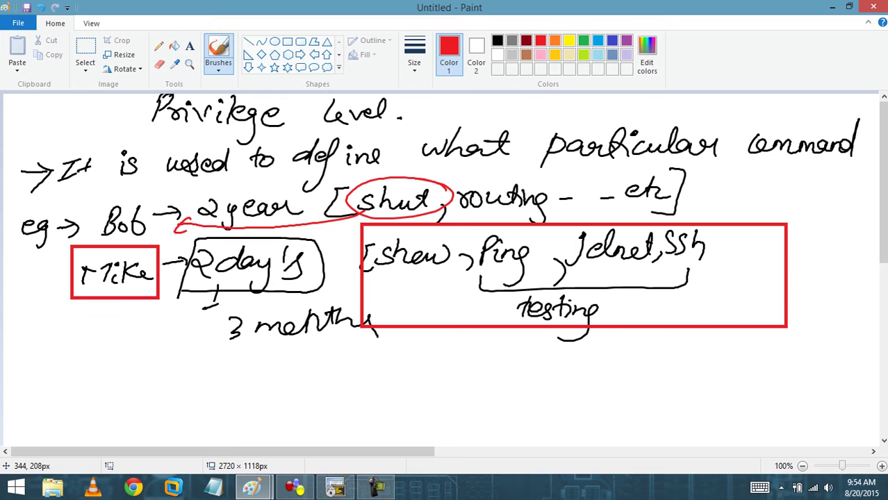
mouse_move(109, 288)
mouse_down()
mouse_move(47, 346)
mouse_move(114, 337)
mouse_up()
mouse_move(58, 349)
mouse_down()
mouse_move(60, 368)
mouse_move(91, 366)
mouse_move(147, 349)
mouse_move(162, 361)
mouse_move(219, 358)
mouse_move(243, 341)
mouse_move(242, 371)
mouse_up()
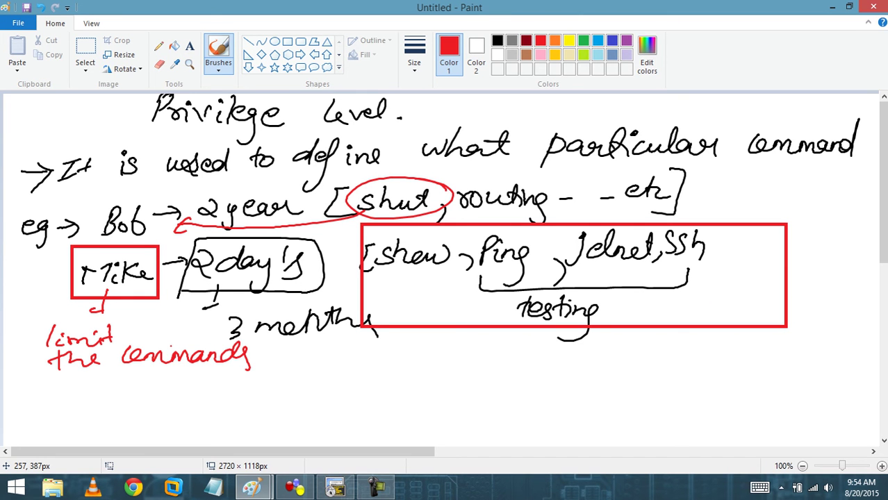
Write '→ 0, 1, 15 [predefined]' in red below the example
scroll(664, 214, down, 4)
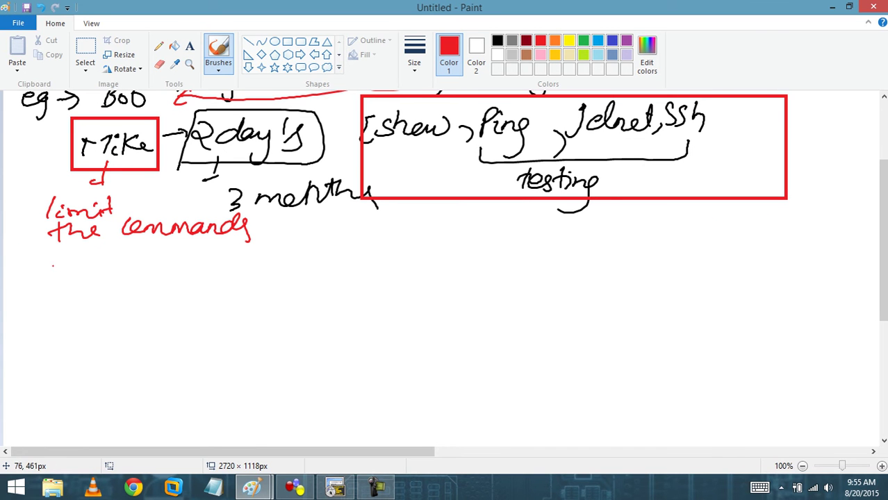
drag(43, 276, 71, 277)
drag(58, 269, 61, 290)
mouse_move(109, 267)
mouse_down()
mouse_move(104, 284)
mouse_move(110, 267)
mouse_up()
mouse_move(132, 277)
mouse_down()
mouse_move(127, 290)
mouse_move(153, 282)
mouse_move(171, 289)
mouse_up()
mouse_move(182, 266)
mouse_down()
mouse_move(196, 285)
mouse_move(203, 262)
mouse_up()
mouse_move(273, 254)
mouse_down()
mouse_move(259, 255)
mouse_move(281, 294)
mouse_up()
mouse_move(282, 262)
mouse_down()
mouse_move(285, 276)
mouse_move(325, 260)
mouse_move(364, 264)
mouse_move(374, 240)
mouse_move(347, 302)
mouse_up()
mouse_move(392, 261)
mouse_down()
mouse_move(395, 274)
mouse_move(447, 264)
mouse_move(456, 241)
mouse_up()
click(392, 252)
mouse_move(464, 237)
mouse_down()
mouse_move(483, 236)
mouse_move(466, 281)
mouse_up()
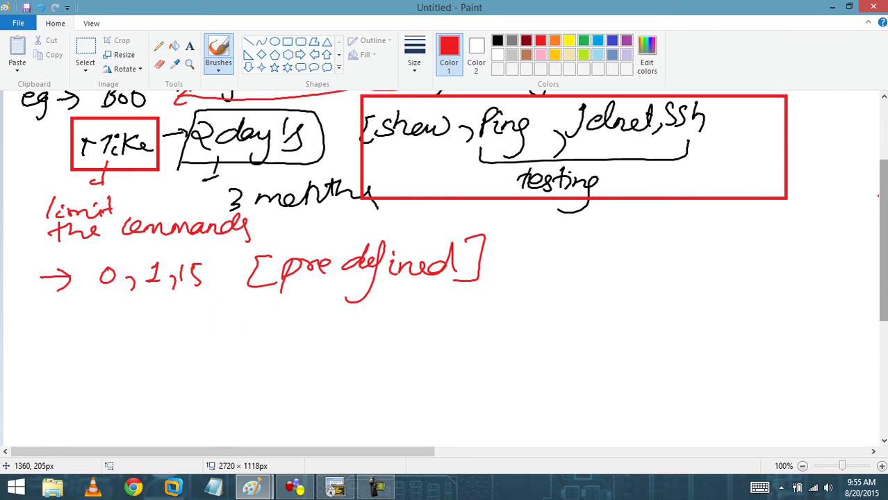
Add 15 to the red range beside the heading and circle 0, 1 and 15
scroll(882, 208, up, 4)
mouse_move(441, 96)
mouse_down()
mouse_move(428, 97)
mouse_move(441, 122)
mouse_move(460, 106)
mouse_move(511, 119)
mouse_up()
drag(533, 102, 525, 122)
mouse_move(556, 111)
mouse_down()
mouse_move(601, 115)
mouse_move(617, 130)
mouse_up()
drag(537, 99, 542, 124)
drag(588, 98, 592, 130)
drag(883, 183, 882, 232)
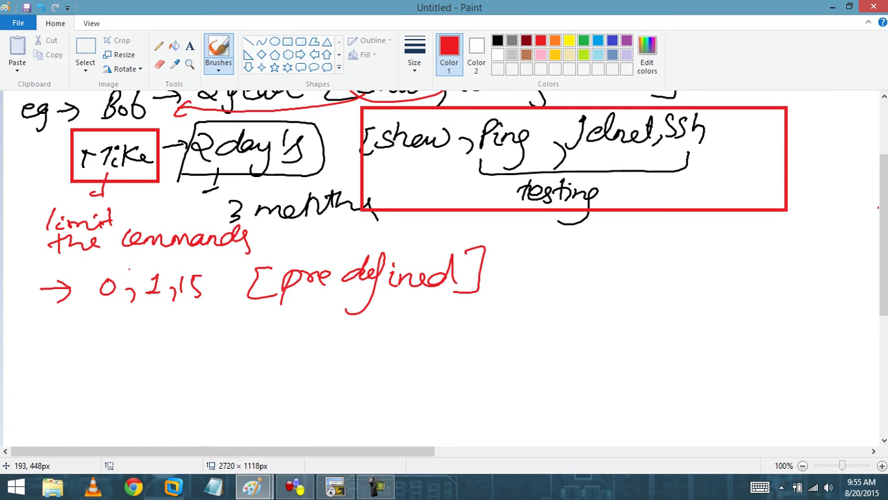
mouse_move(120, 282)
mouse_down()
mouse_move(118, 303)
mouse_move(161, 279)
mouse_move(199, 309)
mouse_up()
drag(202, 263, 208, 258)
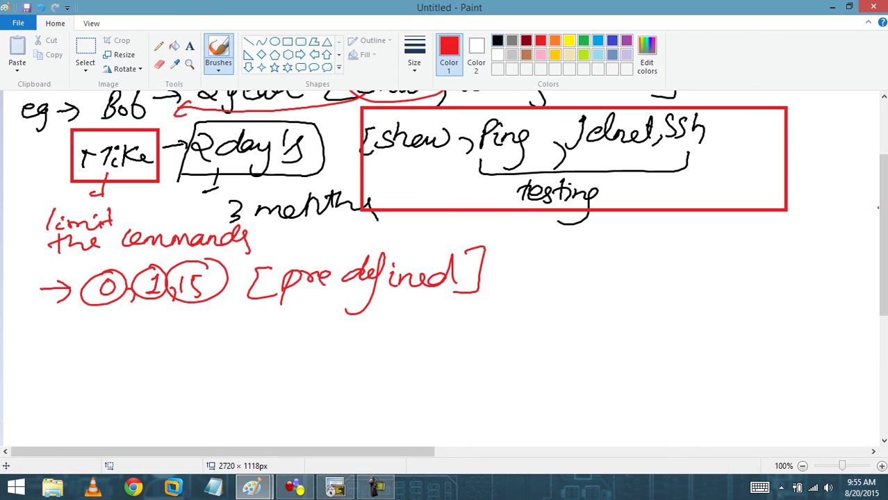
Write '→ 2-14 [custom]' in black beneath the predefined note
click(498, 40)
drag(30, 349, 53, 358)
drag(44, 343, 101, 356)
drag(112, 348, 143, 355)
drag(157, 334, 171, 344)
mouse_move(166, 334)
mouse_down()
mouse_move(164, 357)
mouse_move(109, 322)
mouse_move(81, 375)
mouse_move(197, 338)
mouse_up()
mouse_move(248, 328)
mouse_down()
mouse_move(240, 359)
mouse_move(265, 349)
mouse_up()
mouse_move(279, 338)
mouse_down()
mouse_move(282, 348)
mouse_move(298, 339)
mouse_up()
mouse_move(310, 338)
mouse_down()
mouse_move(303, 352)
mouse_move(324, 344)
mouse_up()
mouse_move(317, 338)
mouse_down()
mouse_move(380, 352)
mouse_move(368, 364)
mouse_up()
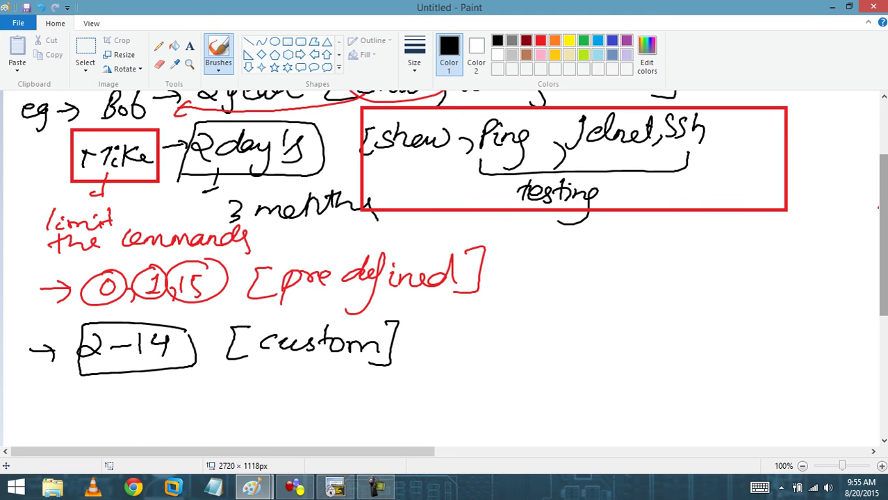
Circle 0 and 1 again in black and bring up the R2 SecureCRT terminal
scroll(874, 319, down, 3)
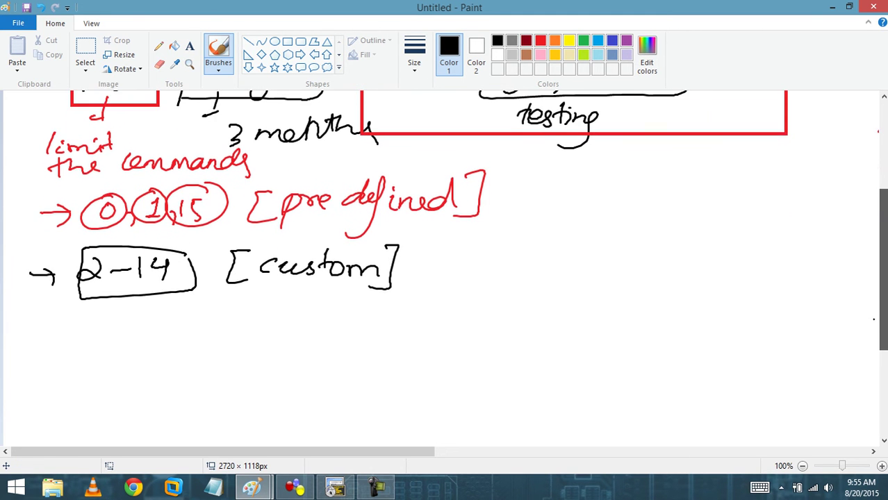
scroll(874, 319, down, 1)
mouse_move(110, 186)
mouse_down()
mouse_move(112, 215)
mouse_move(108, 186)
mouse_move(171, 200)
mouse_move(159, 183)
mouse_up()
mouse_move(210, 178)
mouse_down()
mouse_move(192, 177)
mouse_move(207, 173)
mouse_up()
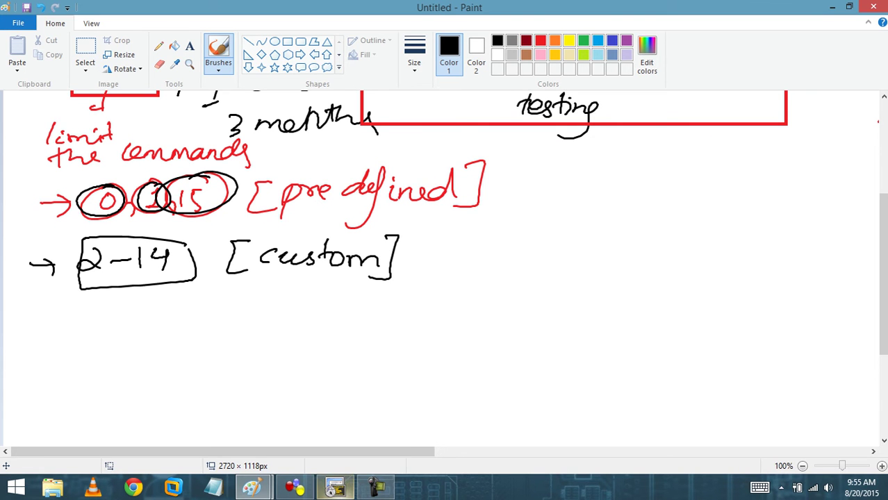
click(335, 486)
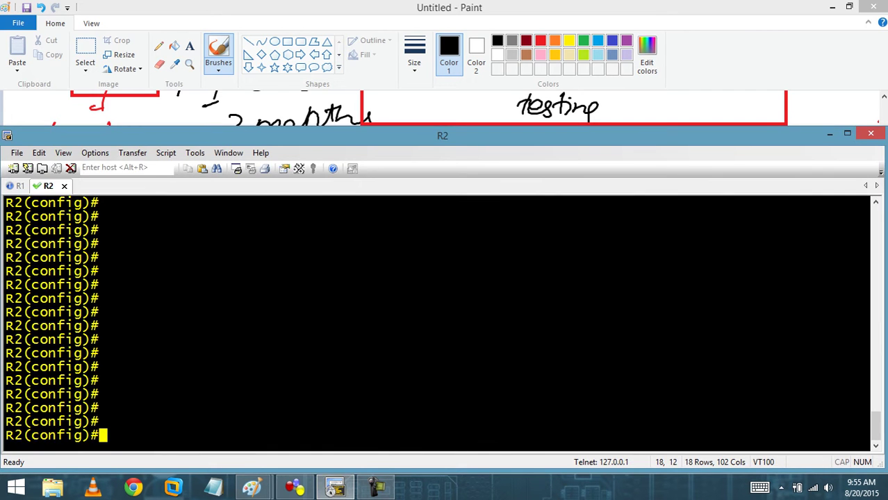
Check the R1–R2 topology and run 'do ping 12.1.1.1' on R2
click(295, 486)
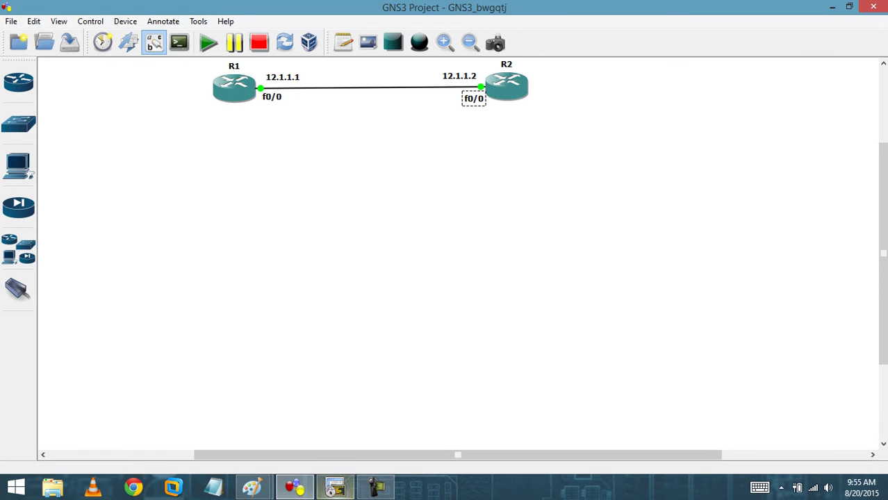
click(335, 487)
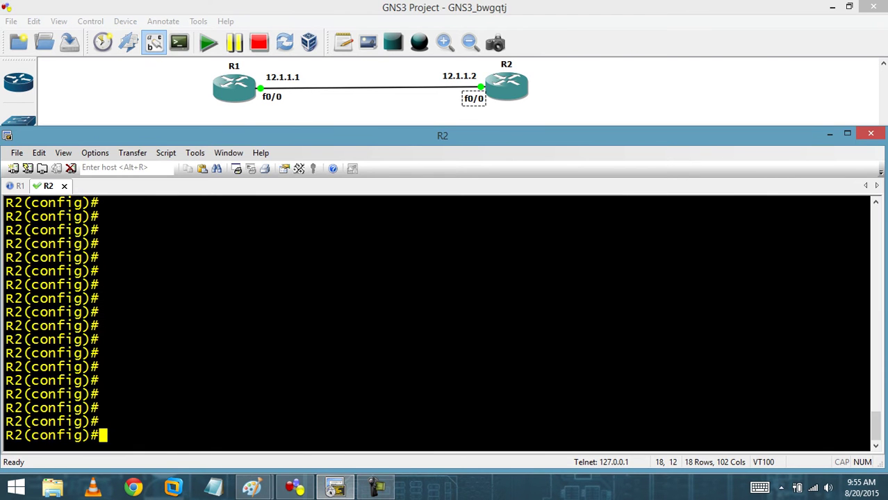
text(do pi)
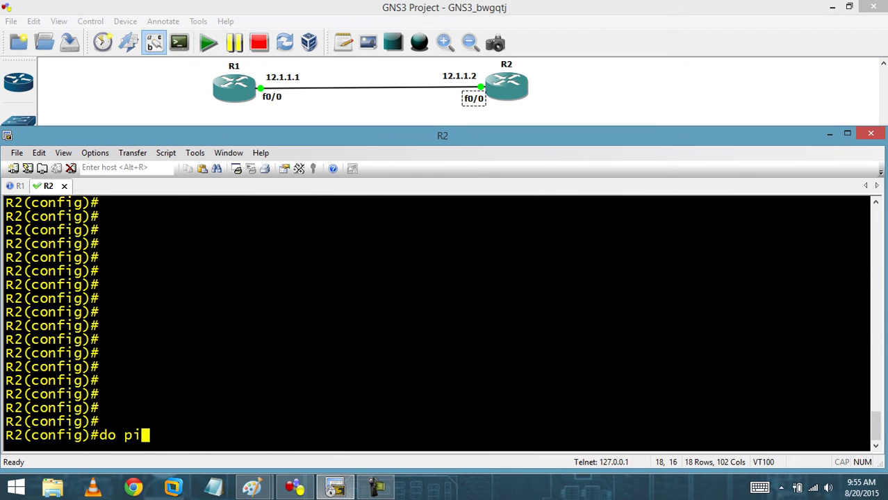
text(ng 12.1.1.1)
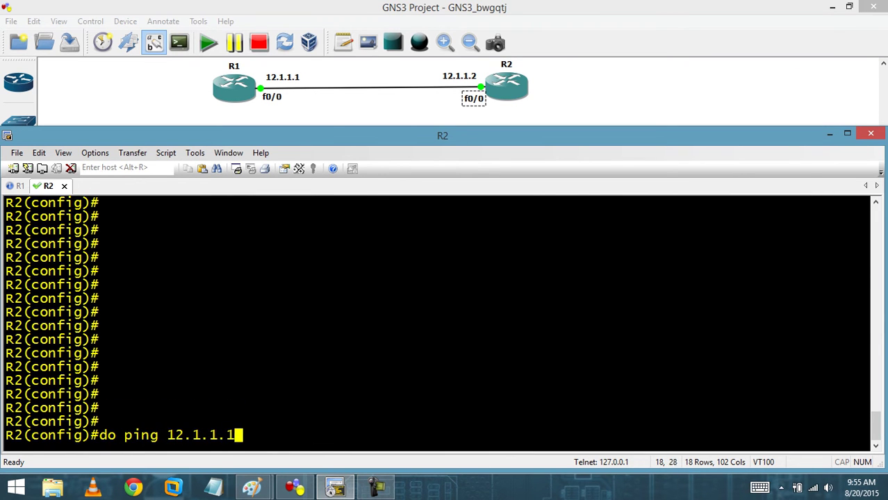
key(Return)
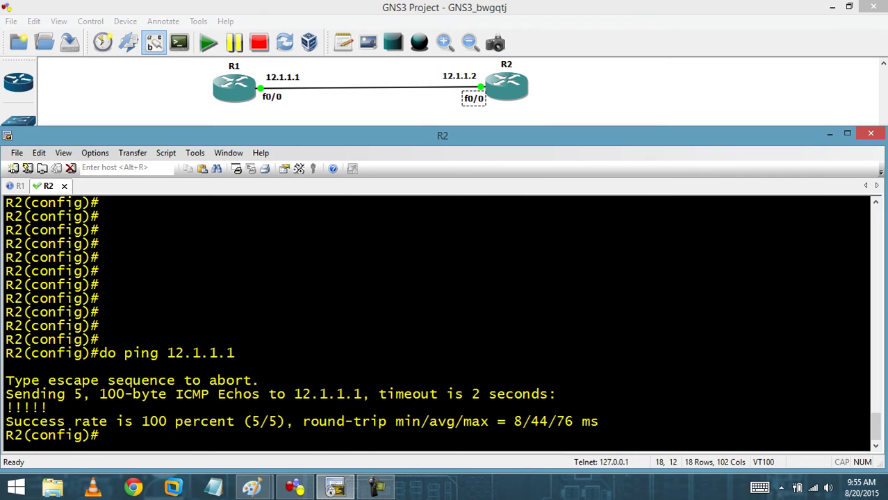
Leave configuration mode with Ctrl+Z, run 'disable' to reach user mode, and return to Paint
key(ctrl+z)
key(Return)
key(Return)
key(Return)
key(Return)
key(Return)
key(Return)
key(Return)
key(Return)
key(Return)
key(Return)
key(Return)
key(Return)
key(Return)
key(Return)
key(Return)
key(Return)
key(Return)
key(Return)
key(Return)
key(Return)
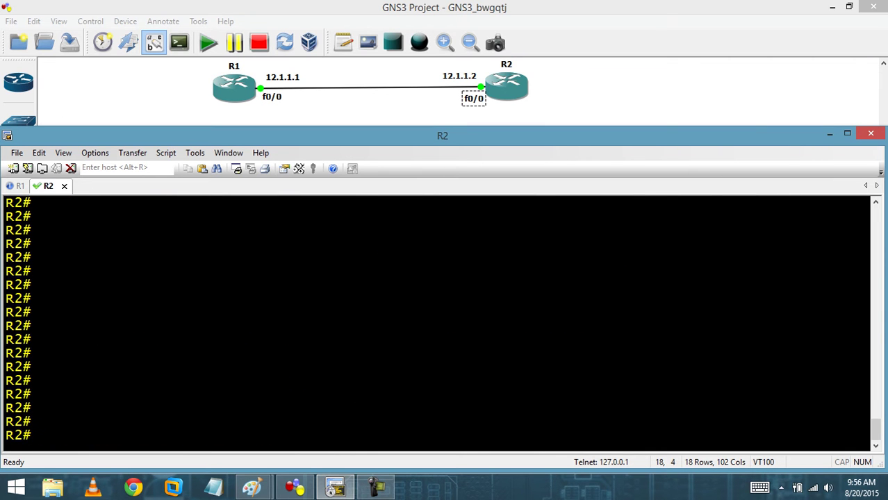
text(disable)
key(Return)
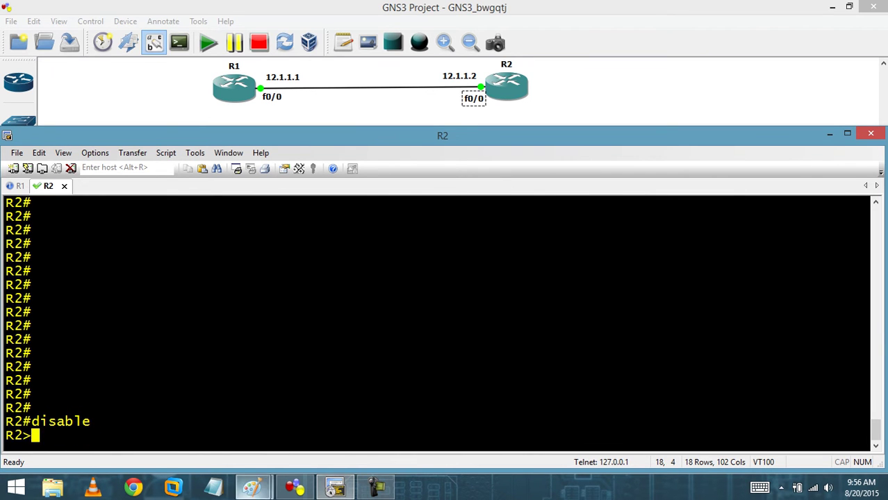
mouse_move(252, 488)
click(327, 417)
key(alt+F4)
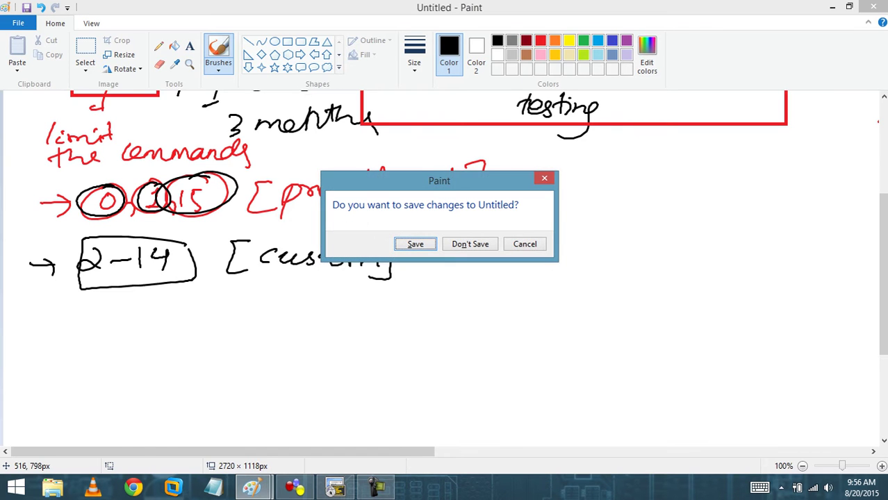
Keep Paint open and handwrite '3 modes → user EXEC mode'
key(Escape)
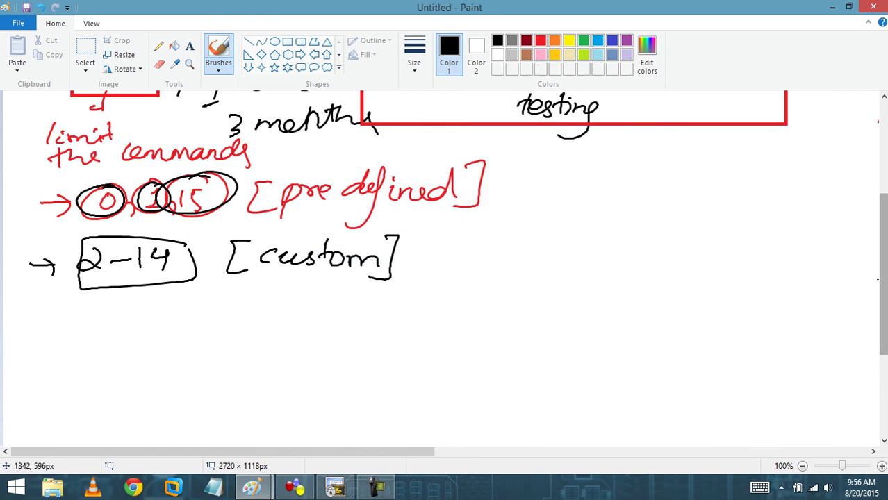
scroll(445, 264, down, 3)
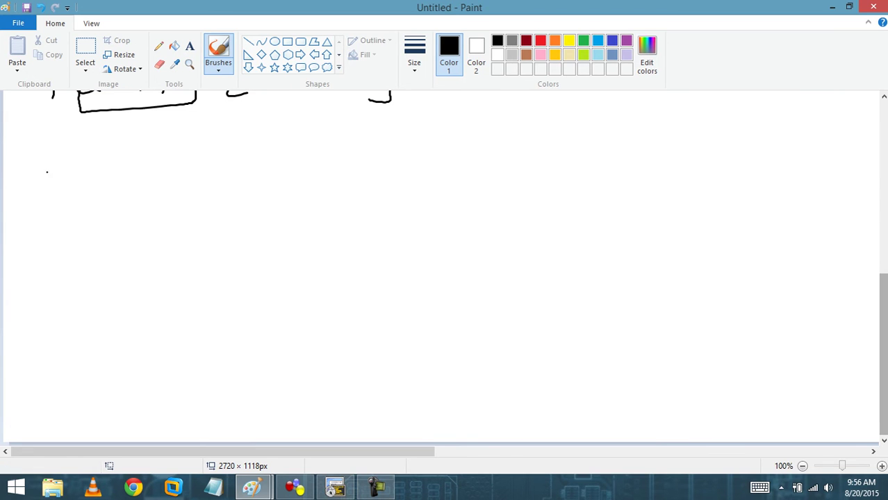
mouse_move(30, 171)
mouse_down()
mouse_move(102, 170)
mouse_move(137, 158)
mouse_move(153, 167)
mouse_up()
click(166, 160)
drag(237, 147, 315, 151)
mouse_move(362, 132)
mouse_down()
mouse_move(341, 157)
mouse_move(368, 148)
mouse_up()
drag(383, 136, 399, 134)
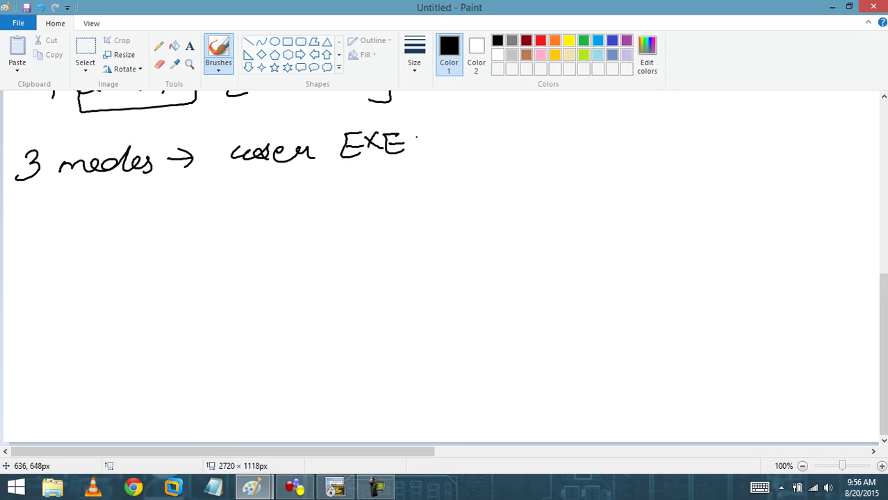
mouse_move(469, 136)
mouse_down()
mouse_move(503, 144)
mouse_move(514, 131)
mouse_move(532, 142)
mouse_up()
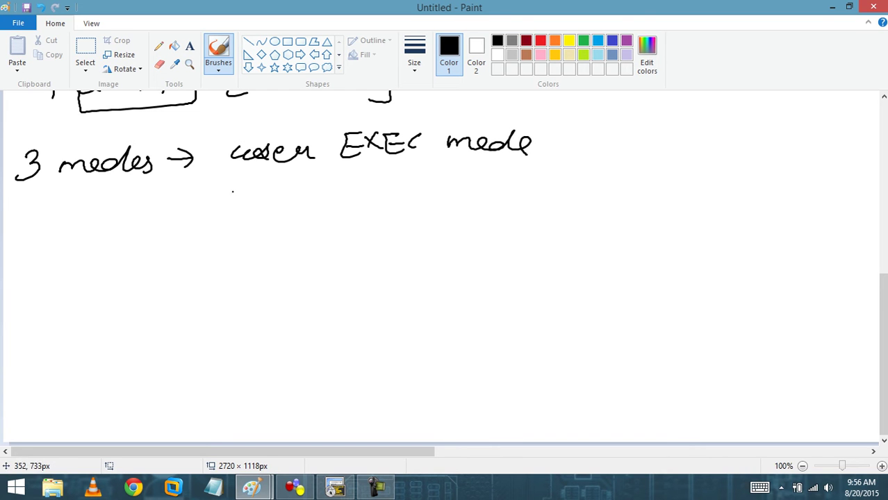
Write 'privilege Exec mode' and 'configure Mode' on the next two lines
mouse_move(228, 200)
mouse_down()
mouse_move(267, 195)
mouse_move(270, 208)
mouse_move(273, 186)
mouse_move(301, 201)
mouse_move(298, 187)
mouse_move(323, 197)
mouse_move(321, 222)
mouse_up()
click(271, 184)
mouse_move(348, 193)
mouse_down()
mouse_move(404, 175)
mouse_move(391, 177)
mouse_move(408, 198)
mouse_up()
drag(389, 188, 464, 191)
mouse_move(517, 177)
mouse_down()
mouse_move(548, 189)
mouse_move(564, 173)
mouse_move(577, 185)
mouse_up()
drag(266, 243, 280, 248)
drag(292, 229, 290, 280)
click(296, 230)
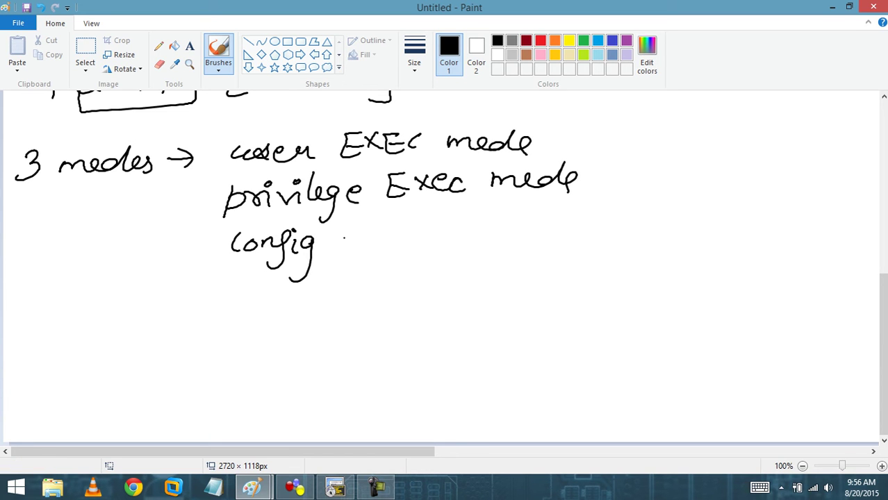
mouse_move(320, 239)
mouse_down()
mouse_move(476, 229)
mouse_move(490, 208)
mouse_move(506, 234)
mouse_up()
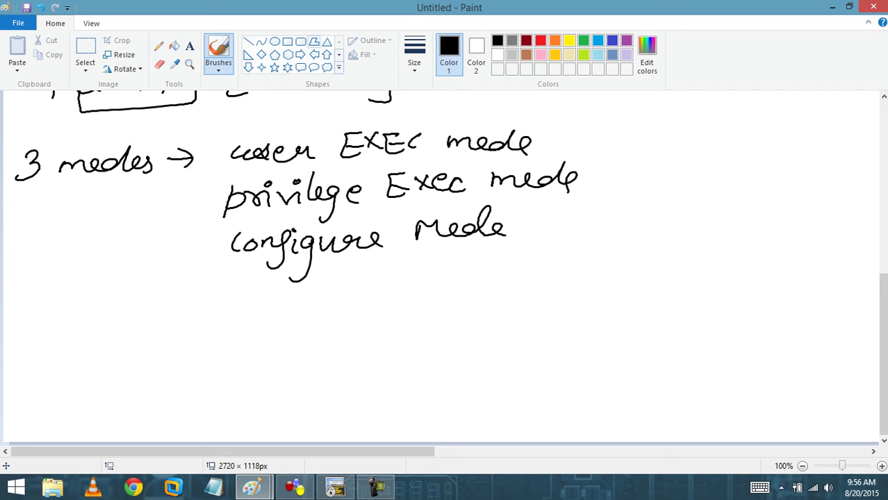
Box EXEC, draw an arrow to UNIX → CLI, box CLI, and box the privilege-line Exec
click(287, 42)
mouse_move(323, 111)
mouse_down()
mouse_move(438, 168)
mouse_move(430, 163)
mouse_up()
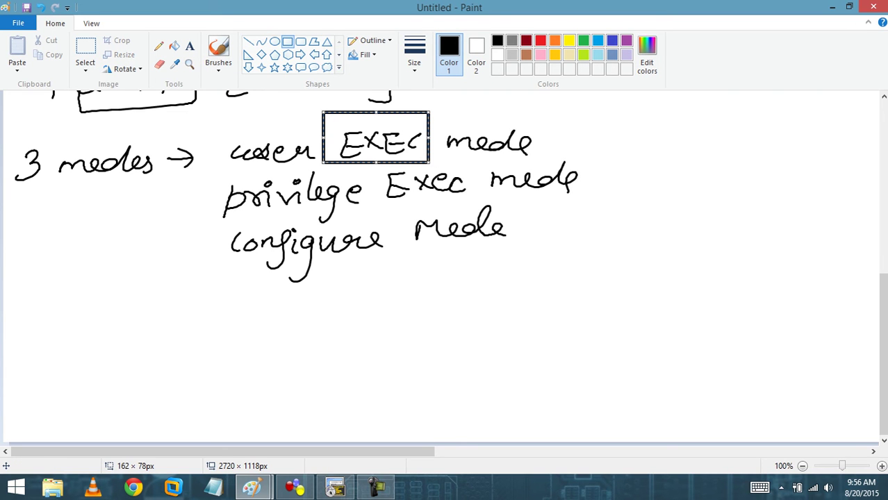
drag(430, 111, 577, 110)
click(219, 52)
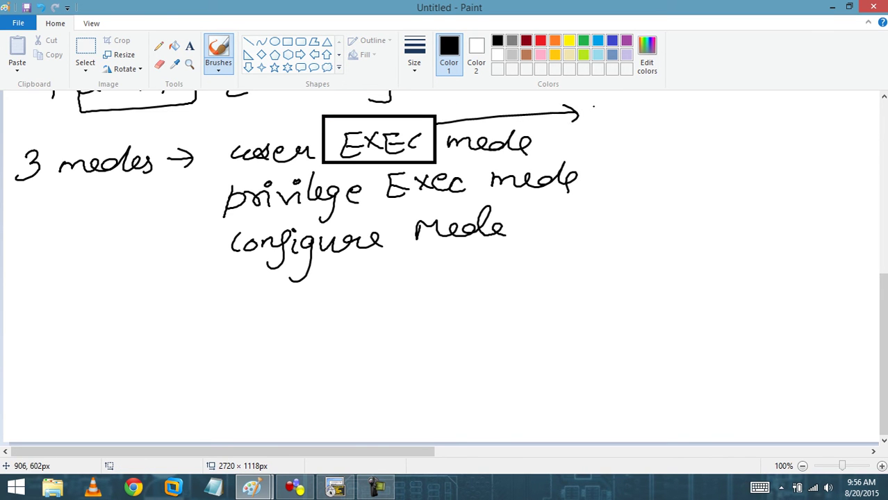
drag(639, 111, 679, 115)
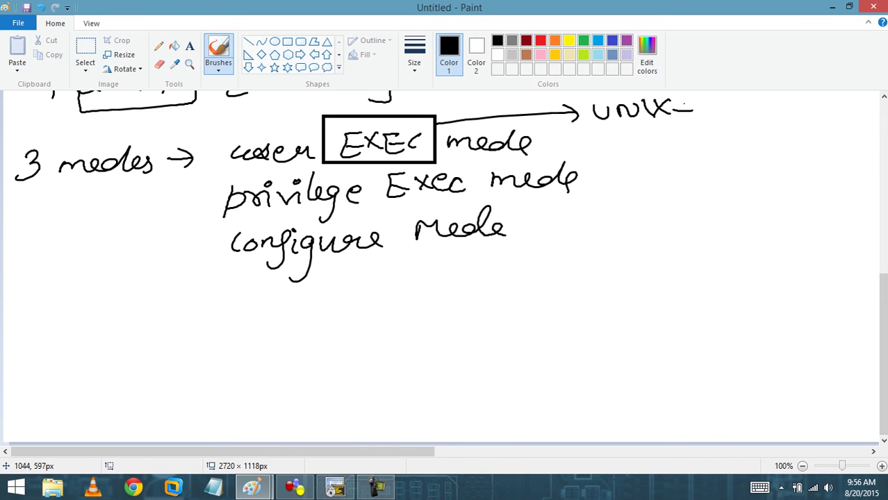
drag(736, 102, 742, 118)
mouse_move(745, 103)
mouse_down()
mouse_move(793, 117)
mouse_move(756, 97)
mouse_move(717, 104)
mouse_move(790, 126)
mouse_up()
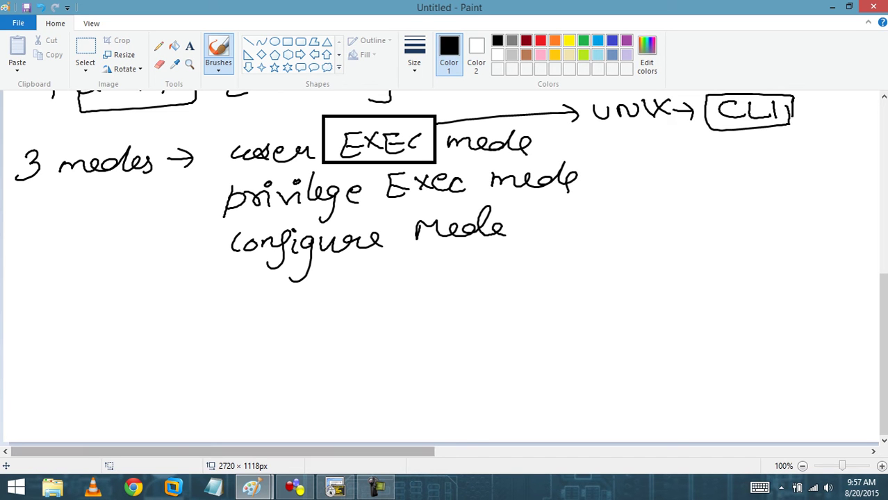
mouse_move(373, 208)
mouse_down()
mouse_move(466, 199)
mouse_move(464, 172)
mouse_move(377, 171)
mouse_move(397, 210)
mouse_up()
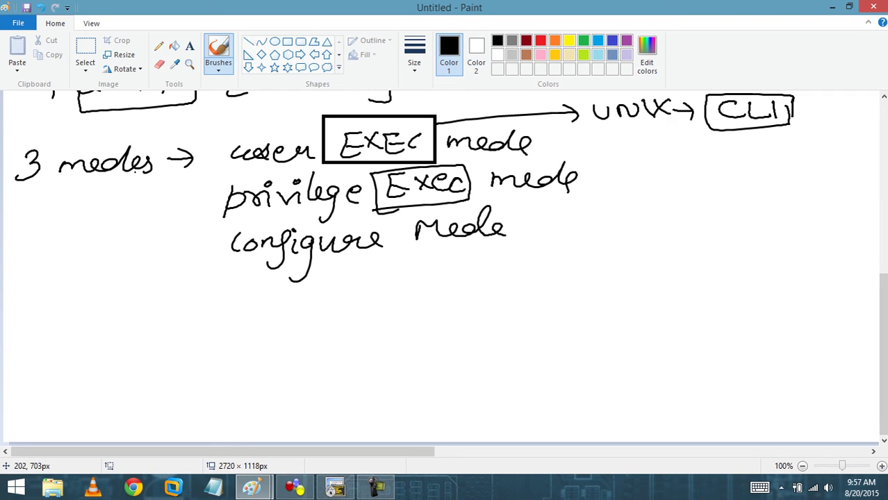
Add the '>', '#' and '(config)#' prompts before each mode, then bring up the R2 terminal
drag(197, 144, 192, 171)
drag(163, 203, 194, 201)
drag(159, 212, 200, 209)
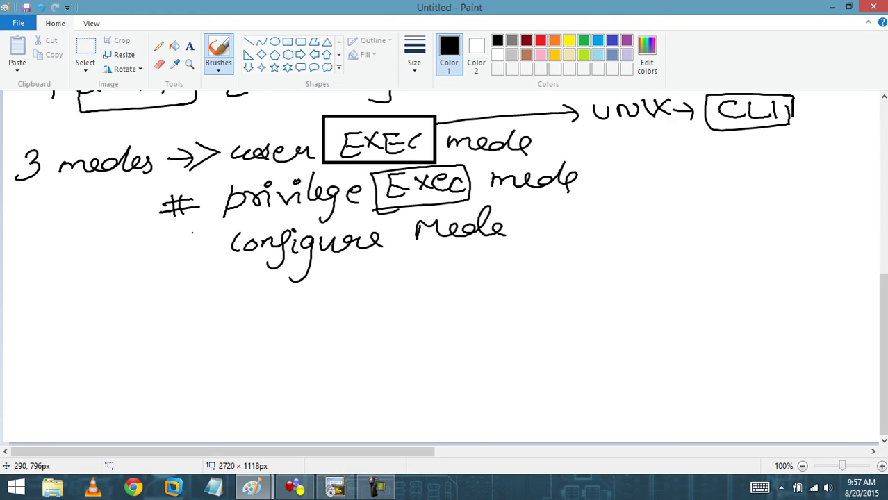
mouse_move(123, 251)
mouse_down()
mouse_move(144, 256)
mouse_move(137, 278)
mouse_up()
mouse_move(147, 259)
mouse_down()
mouse_move(175, 254)
mouse_move(171, 273)
mouse_up()
click(160, 247)
drag(185, 236, 185, 272)
drag(89, 239, 83, 281)
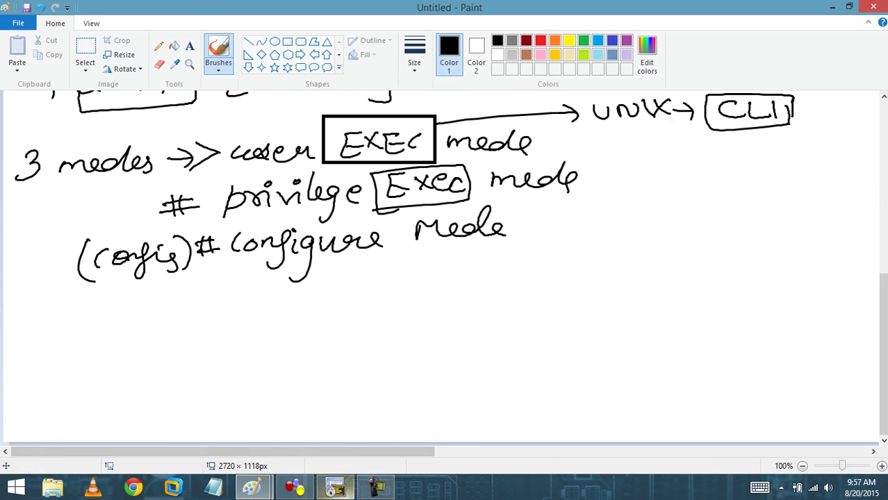
click(335, 487)
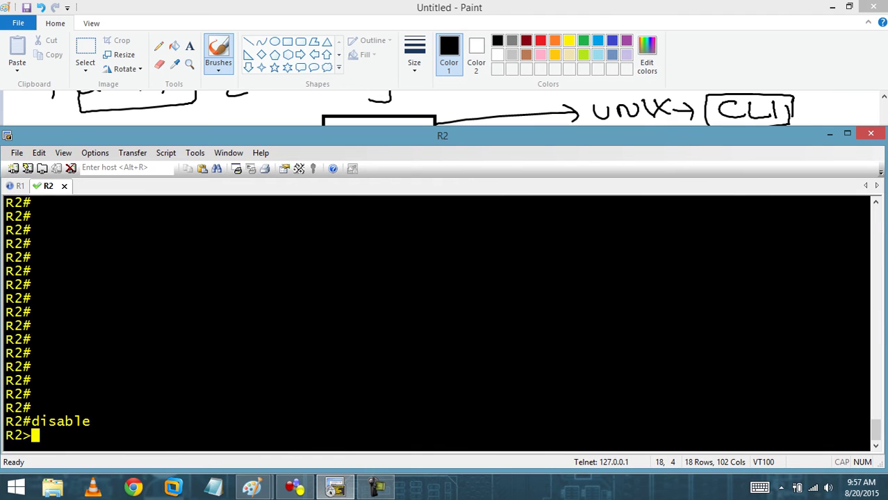
List R2's enable level options, highlighting the 0-15 range
text(enab)
key(Tab)
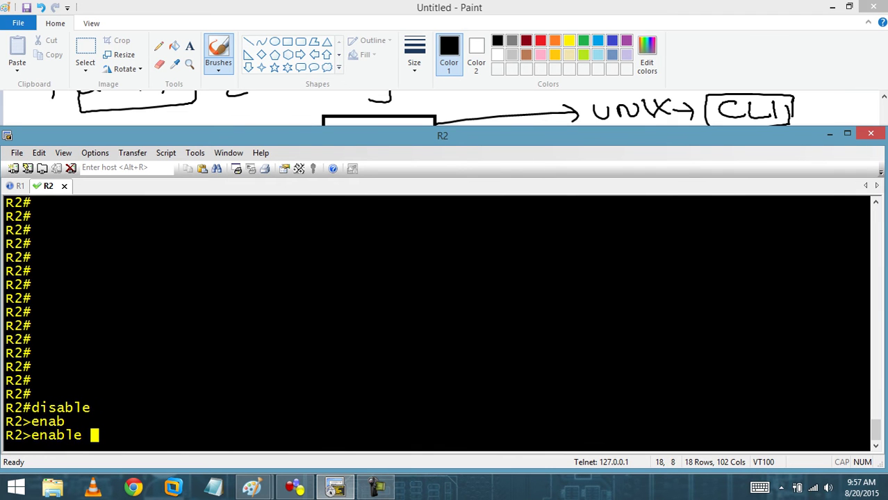
text(?)
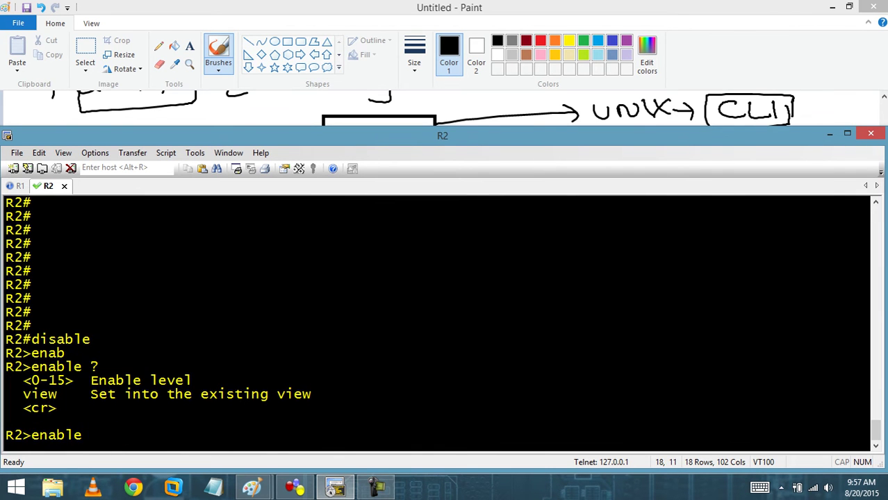
drag(23, 381, 193, 380)
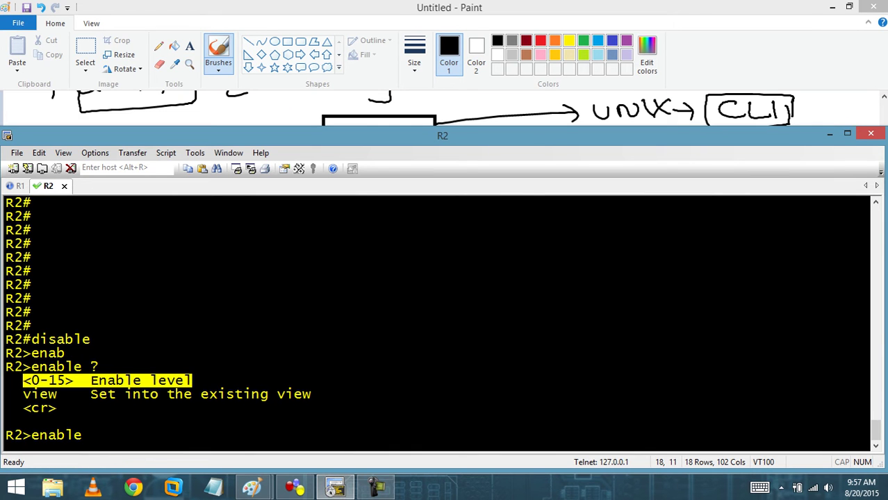
Run enable 0 on R2 and list its five commands: disable, enable, exit, help, logout
text(0)
key(Return)
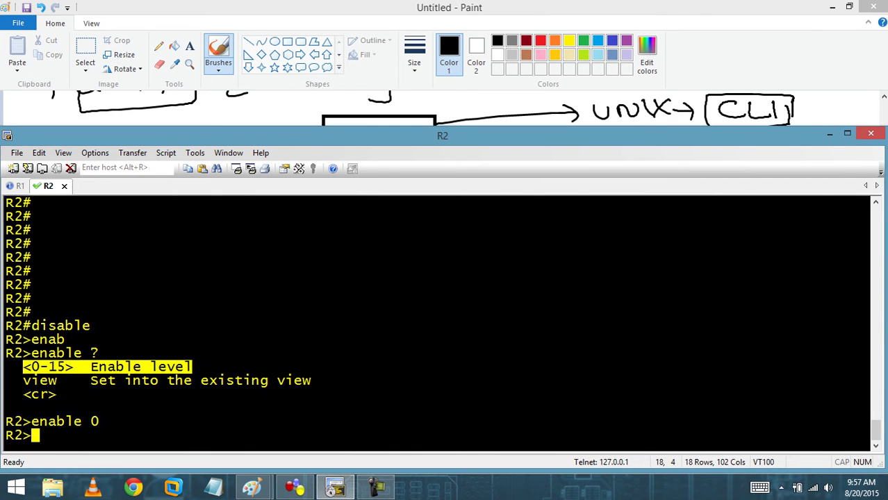
text(?)
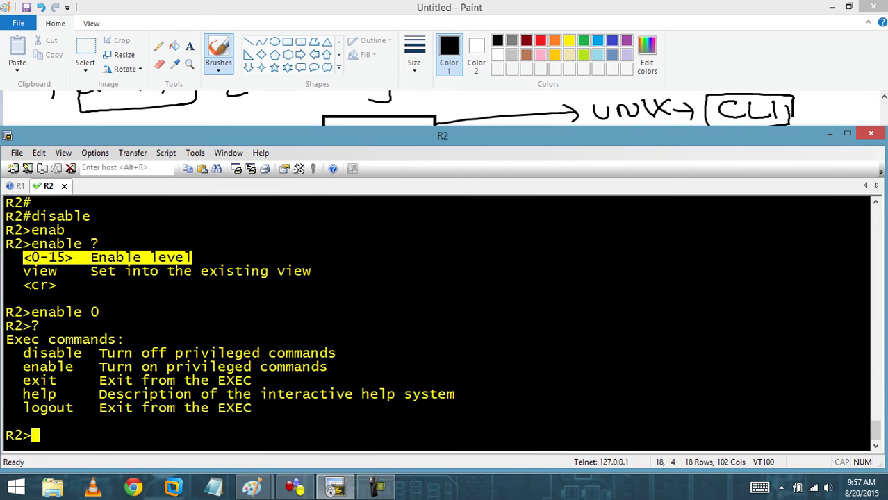
drag(14, 353, 251, 408)
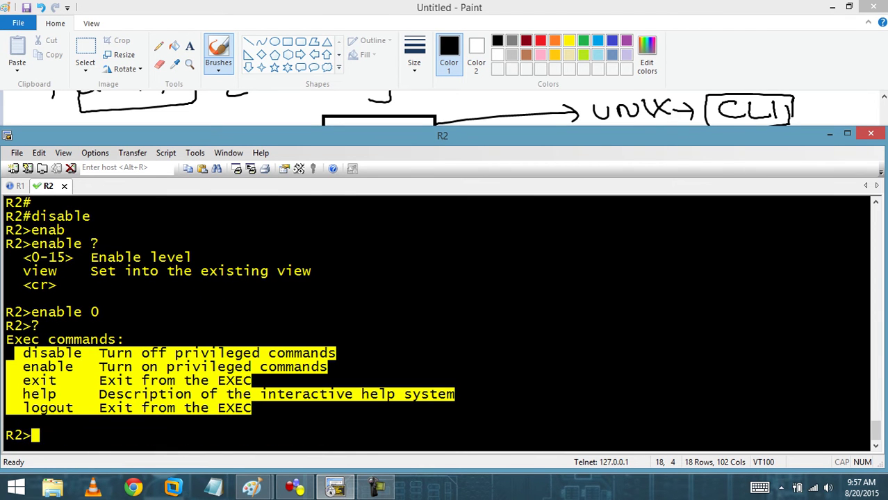
drag(23, 353, 336, 353)
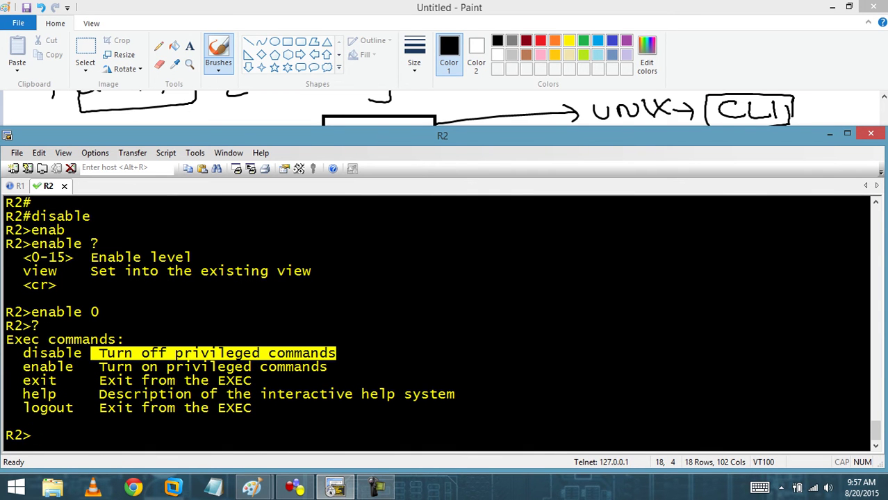
drag(22, 367, 252, 380)
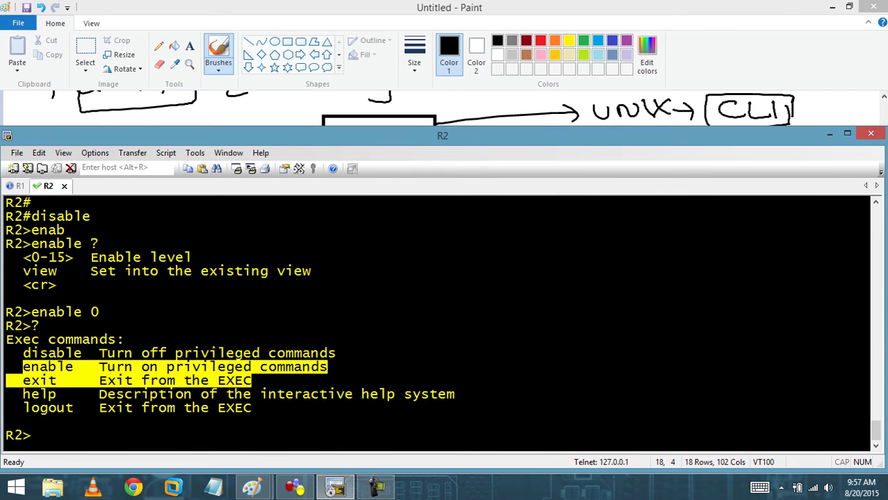
drag(159, 366, 327, 367)
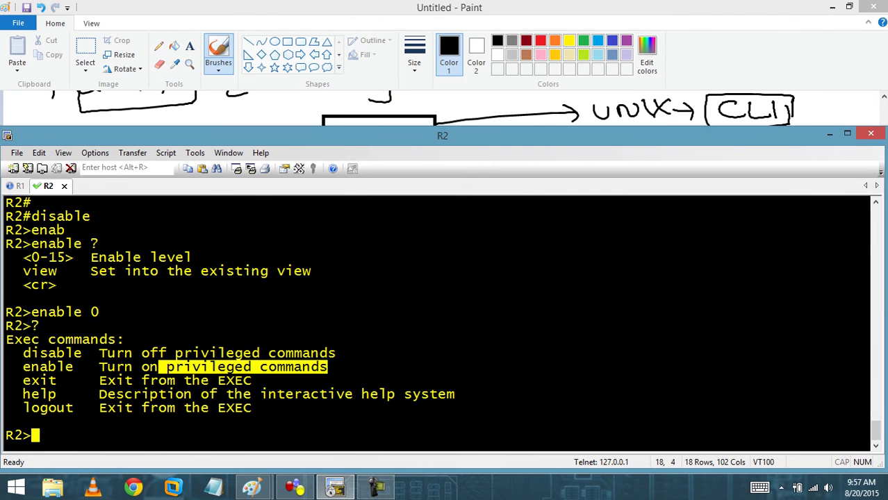
Recheck the 0-15 enable level options from level 0, highlighting the enable and exit lines
text(ena)
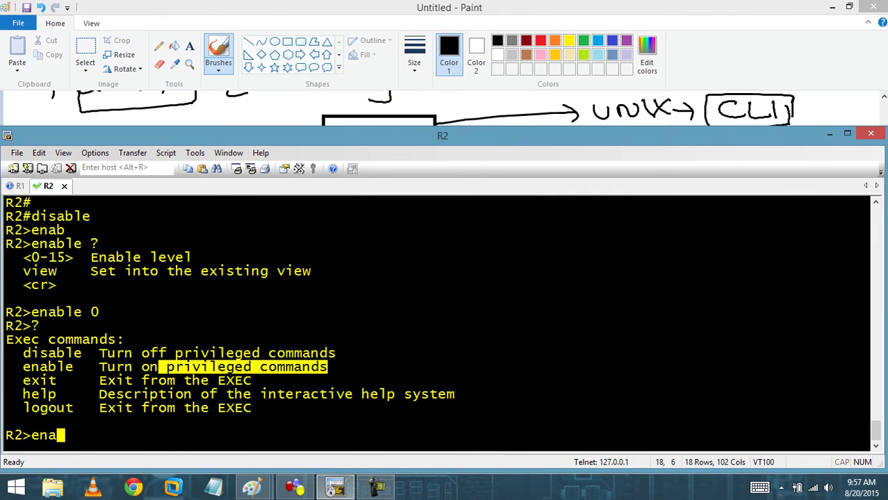
key(Tab)
text(?)
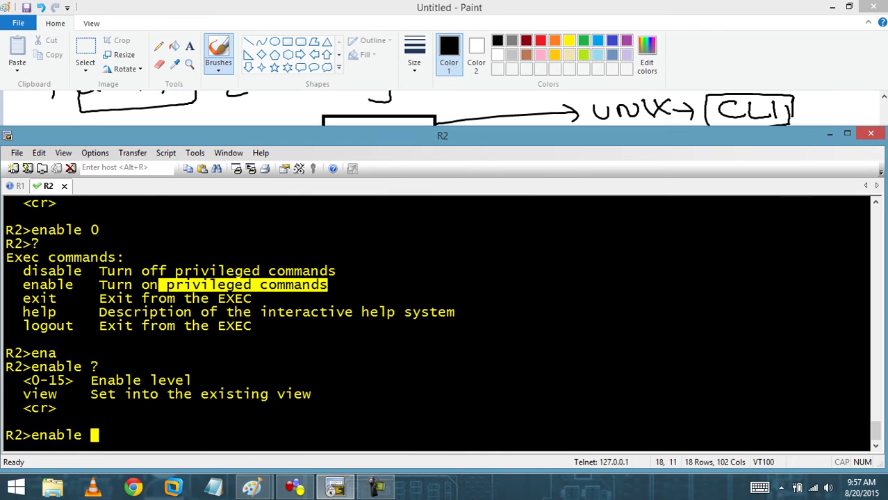
drag(23, 380, 192, 380)
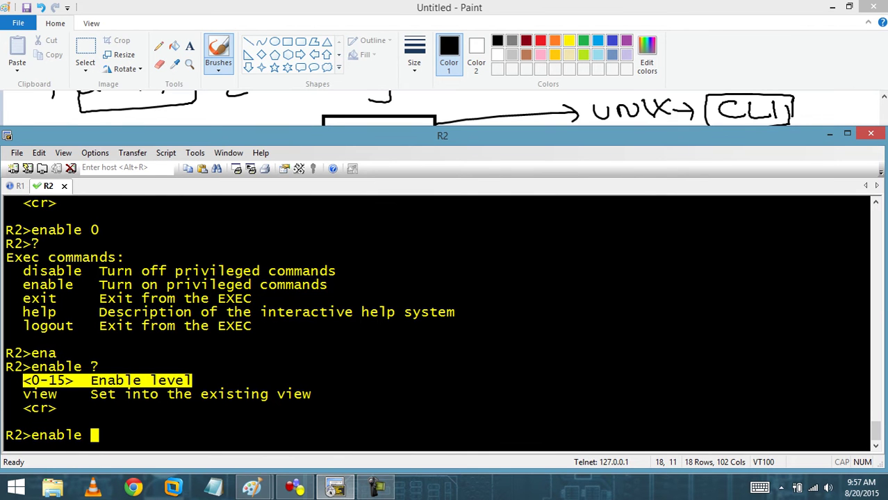
drag(23, 285, 328, 285)
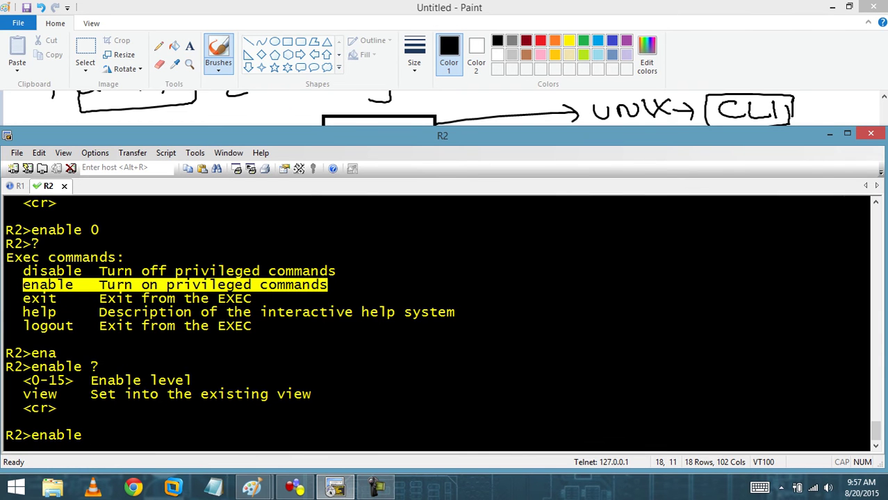
drag(209, 298, 251, 298)
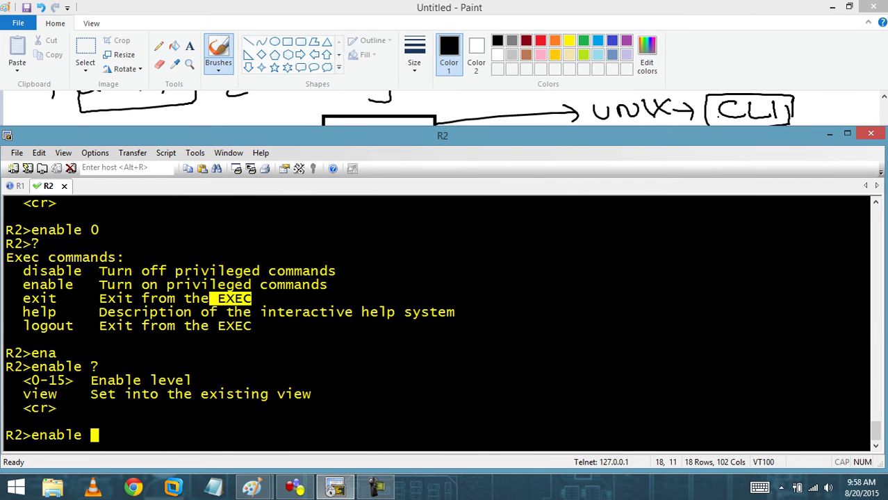
In the Paint notes, double the arrow to UNIX and outline CLI again
key(alt+Tab)
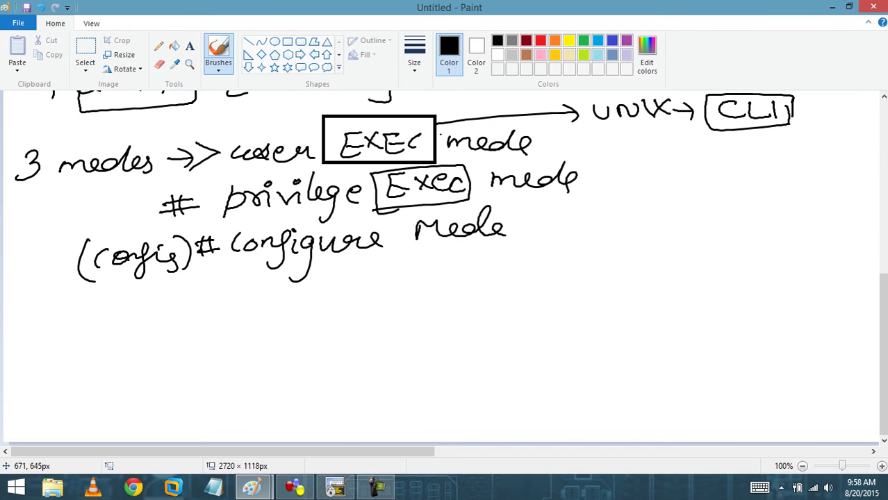
mouse_move(438, 123)
mouse_down()
mouse_move(565, 120)
mouse_move(556, 127)
mouse_up()
mouse_move(792, 97)
mouse_down()
mouse_move(792, 131)
mouse_move(798, 111)
mouse_up()
In R2, highlight the help and logout lines, then run exit to leave the session
key(alt+Tab)
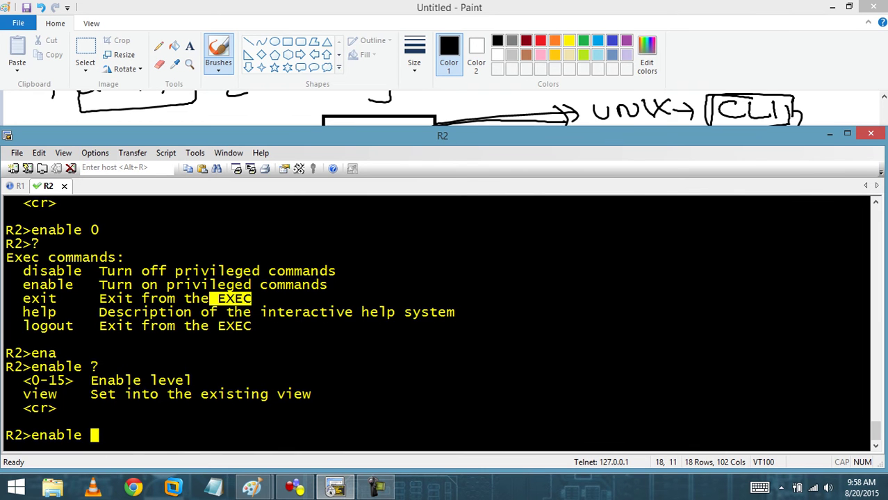
drag(14, 312, 454, 312)
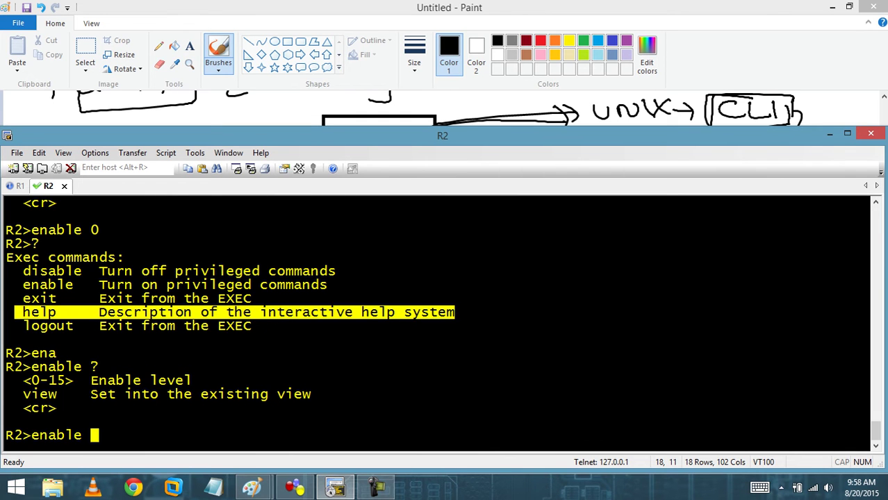
drag(14, 326, 252, 326)
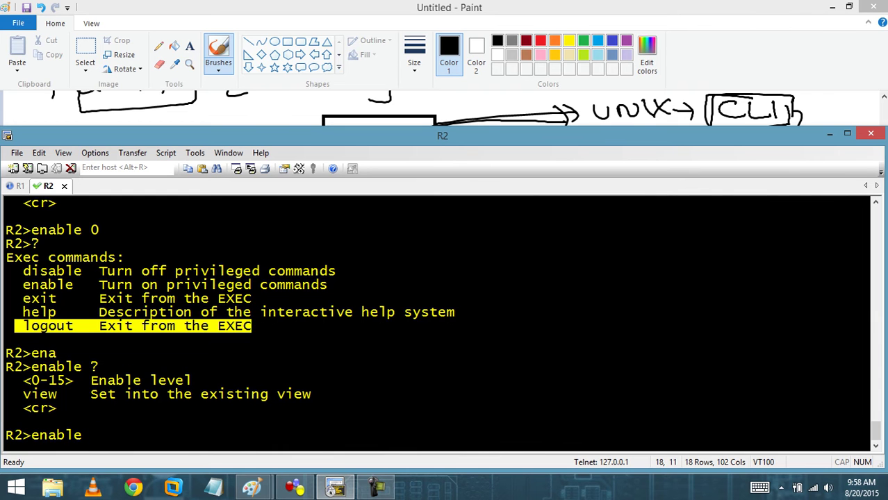
text(1)
key(BackSpace)
key(BackSpace)
key(BackSpace)
key(BackSpace)
key(BackSpace)
key(BackSpace)
key(BackSpace)
key(BackSpace)
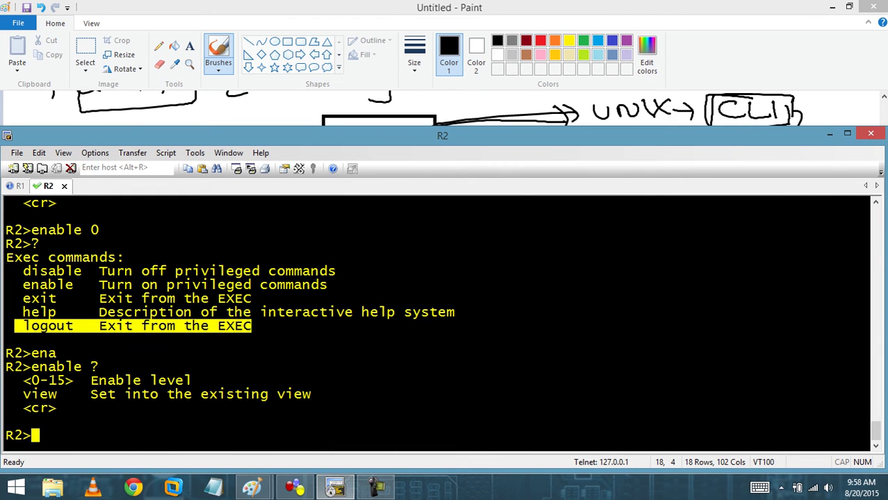
text(exit)
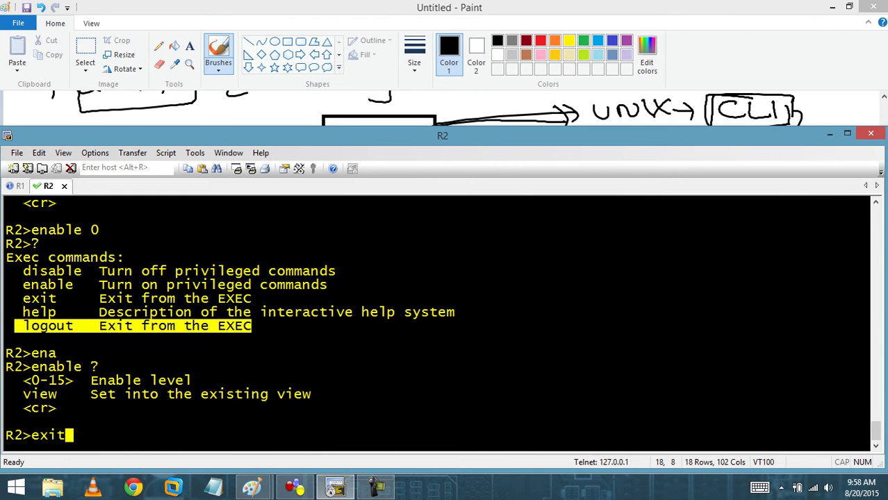
drag(7, 298, 252, 298)
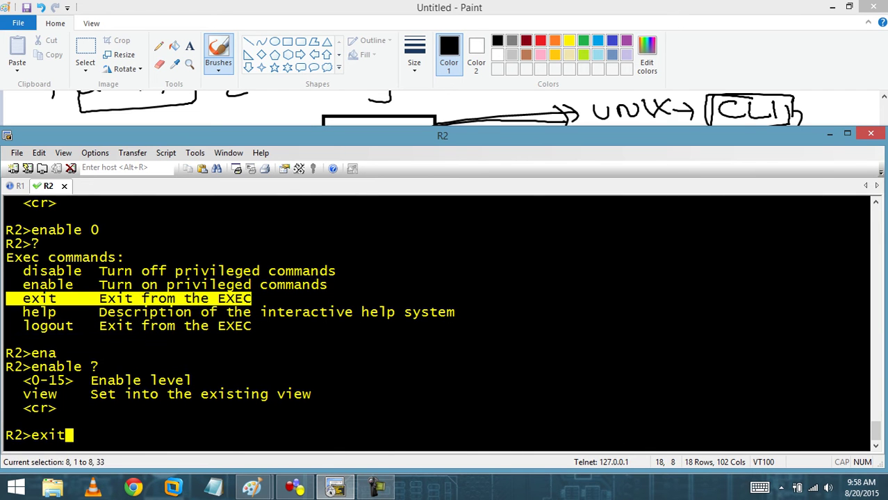
key(Return)
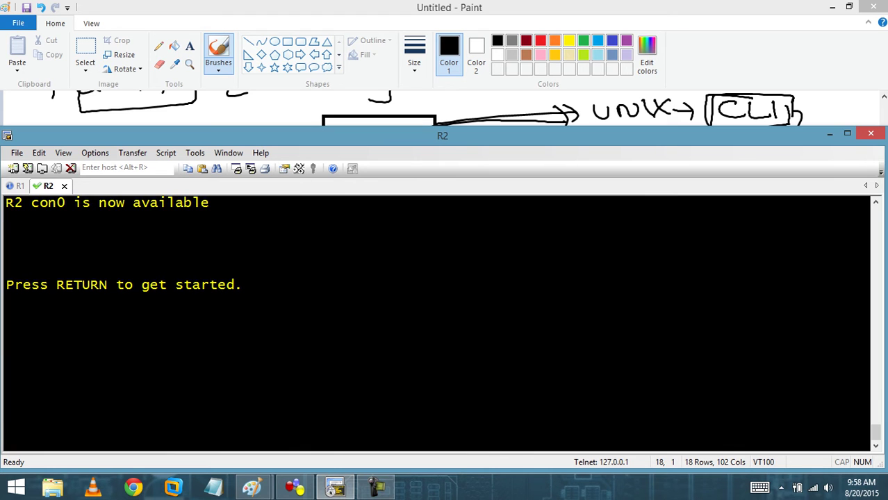
Wake the R2 console, run disable, then enter privilege level 1 with enable 1
key(Return)
key(Return)
key(Return)
text(disable)
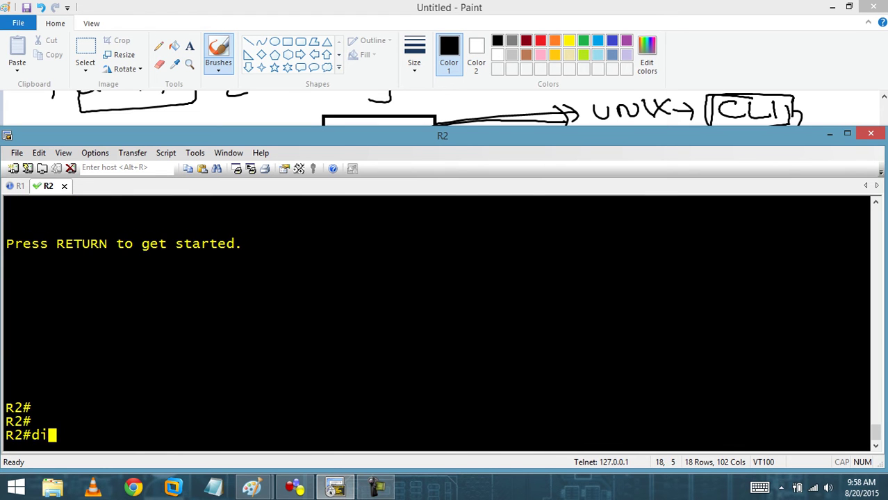
key(Return)
text(ena)
key(Tab)
text(1)
key(Return)
List every level 1 exec command through the --More-- pages and maximize the terminal
text(?)
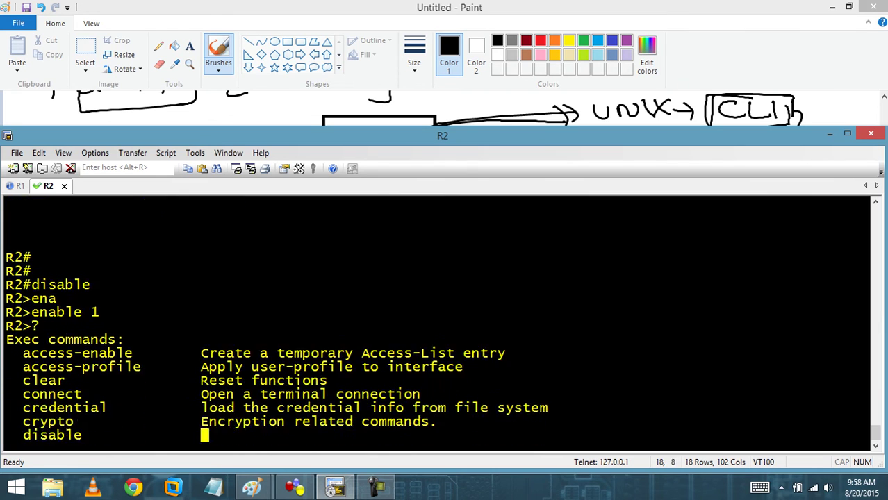
key(space)
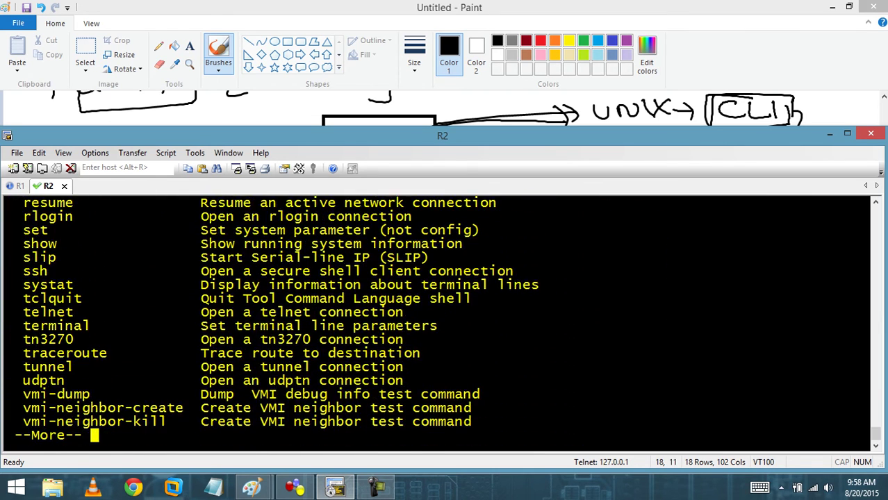
key(space)
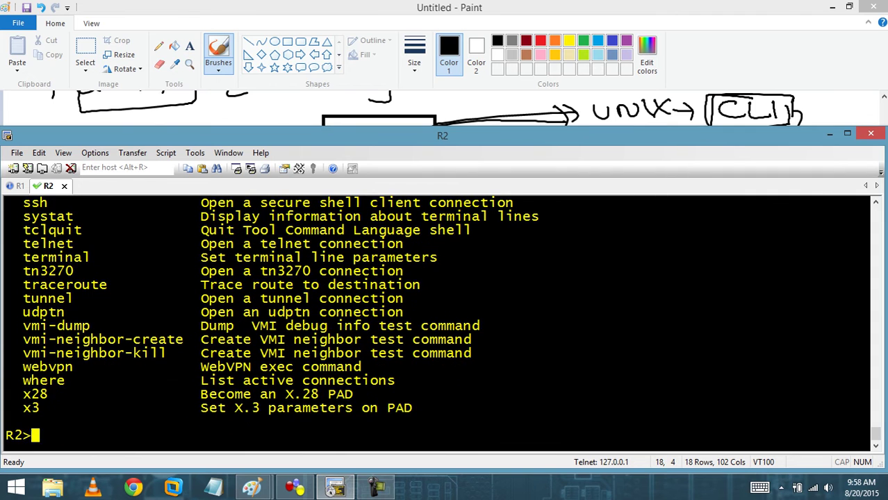
click(847, 133)
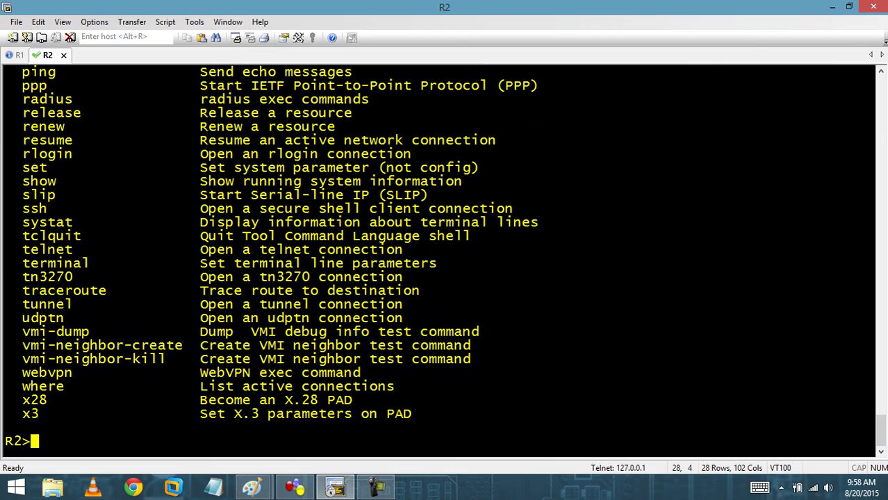
mouse_move(880, 431)
mouse_down()
mouse_move(880, 87)
mouse_move(880, 418)
mouse_up()
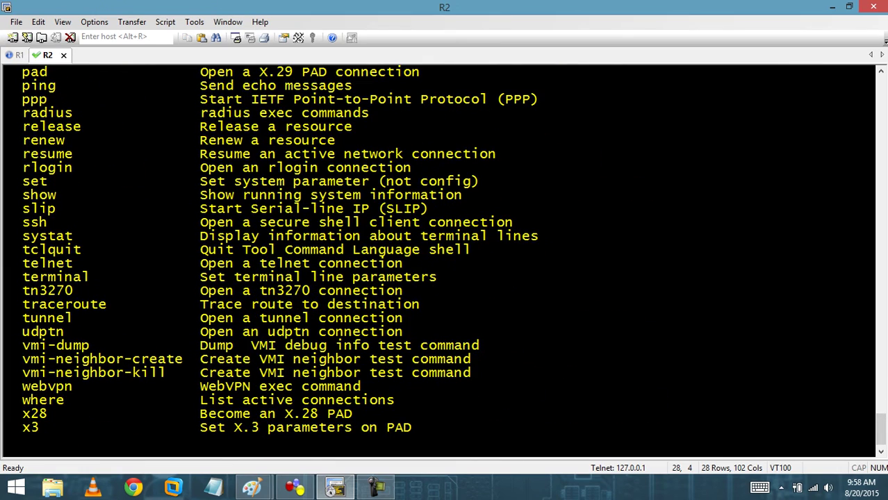
Handwrite 'Privilege → 0' below the configure mode line in Paint
mouse_move(252, 487)
click(324, 415)
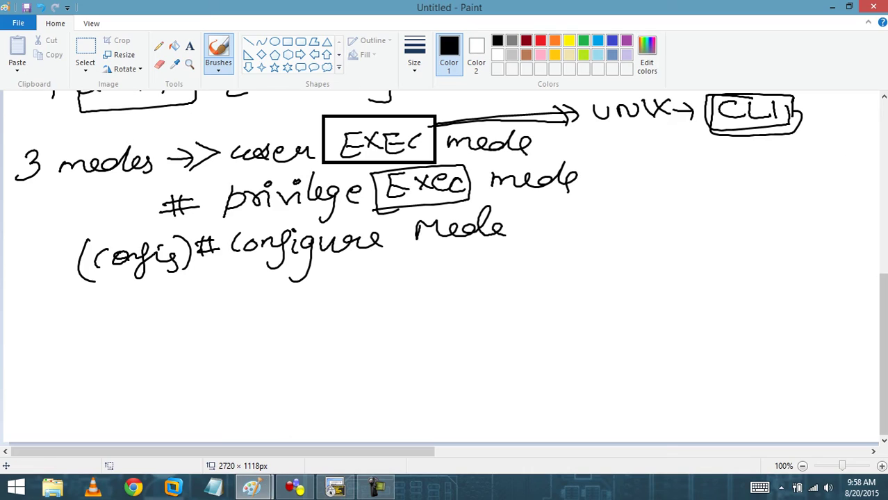
mouse_move(46, 303)
mouse_down()
mouse_move(39, 332)
mouse_move(45, 320)
mouse_up()
mouse_move(47, 328)
mouse_down()
mouse_move(61, 312)
mouse_move(68, 324)
mouse_up()
click(69, 306)
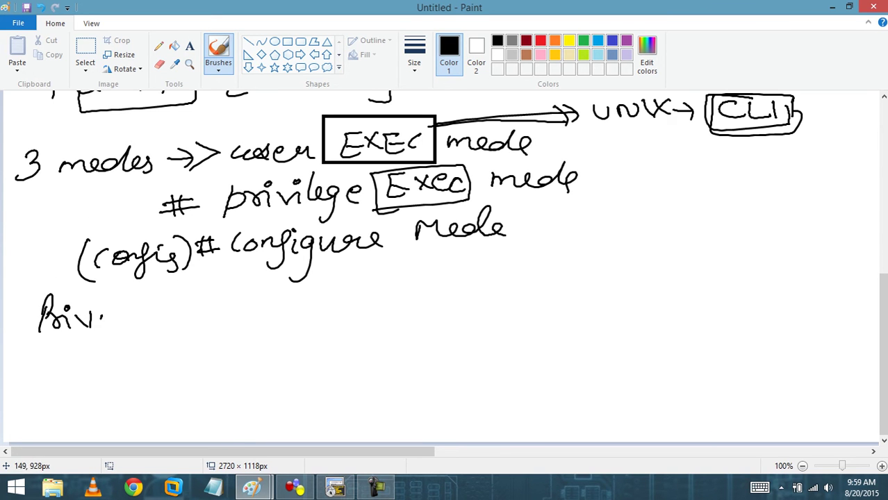
drag(108, 294, 109, 327)
mouse_move(113, 320)
mouse_down()
mouse_move(143, 315)
mouse_move(119, 340)
mouse_up()
drag(151, 314, 163, 325)
click(166, 320)
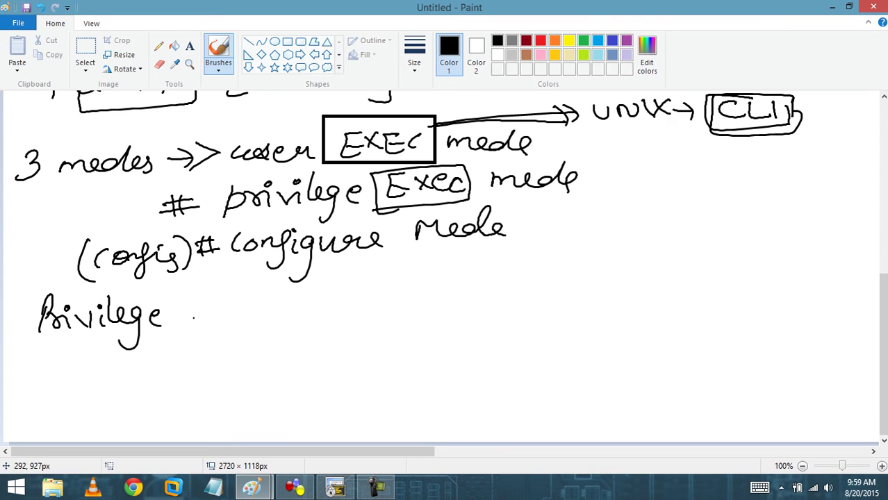
drag(217, 305, 219, 317)
drag(239, 302, 311, 301)
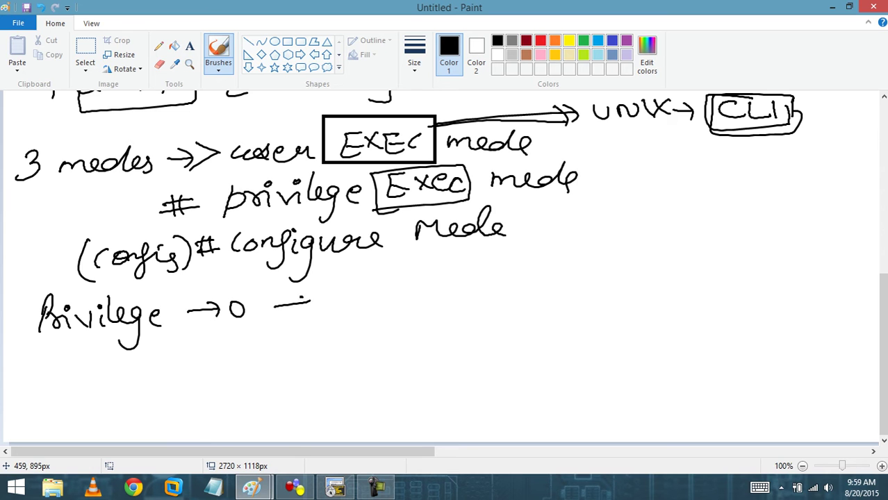
Open a bracket and write 'enable → going to privilege'
mouse_move(367, 279)
mouse_down()
mouse_move(392, 303)
mouse_move(397, 296)
mouse_up()
mouse_move(414, 288)
mouse_down()
mouse_move(441, 278)
mouse_move(468, 291)
mouse_up()
mouse_move(504, 276)
mouse_down()
mouse_move(537, 271)
mouse_move(553, 294)
mouse_up()
drag(582, 267, 581, 278)
mouse_move(592, 268)
mouse_down()
mouse_move(594, 278)
mouse_move(611, 273)
mouse_move(614, 303)
mouse_up()
click(596, 258)
click(659, 250)
drag(658, 252, 654, 279)
drag(652, 264, 672, 263)
mouse_move(711, 254)
mouse_down()
mouse_move(707, 286)
mouse_move(717, 268)
mouse_up()
mouse_move(724, 269)
mouse_down()
mouse_move(735, 255)
mouse_move(741, 269)
mouse_up()
mouse_move(748, 256)
mouse_down()
mouse_move(772, 257)
mouse_move(773, 236)
mouse_move(779, 267)
mouse_up()
mouse_move(784, 259)
mouse_down()
mouse_move(786, 267)
mouse_move(804, 259)
mouse_up()
mouse_move(808, 258)
mouse_down()
mouse_move(799, 283)
mouse_move(822, 259)
mouse_up()
click(834, 254)
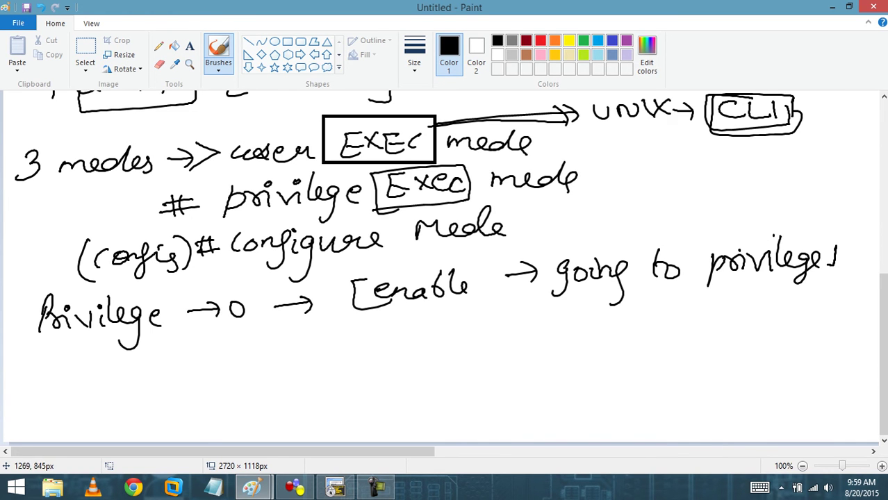
Add exit and disable beneath, noting 'exit → out from CLI'
click(420, 323)
mouse_move(398, 325)
mouse_down()
mouse_move(450, 331)
mouse_move(462, 313)
mouse_move(402, 368)
mouse_up()
click(400, 345)
mouse_move(413, 356)
mouse_down()
mouse_move(403, 369)
mouse_move(437, 370)
mouse_up()
drag(446, 342, 451, 367)
drag(461, 339, 471, 368)
mouse_move(474, 306)
mouse_down()
mouse_move(497, 360)
mouse_move(475, 368)
mouse_up()
drag(506, 332, 554, 332)
drag(556, 321, 572, 333)
drag(572, 321, 560, 333)
drag(625, 312, 648, 326)
drag(660, 297, 665, 326)
mouse_move(645, 311)
mouse_down()
mouse_move(670, 310)
mouse_move(702, 336)
mouse_up()
mouse_move(713, 310)
mouse_down()
mouse_move(735, 319)
mouse_move(839, 310)
mouse_up()
drag(846, 292, 848, 309)
Close the bracket with help, noting 'help → meaning of command'
drag(391, 390, 408, 403)
drag(410, 396, 426, 403)
mouse_move(438, 387)
mouse_down()
mouse_move(447, 405)
mouse_move(478, 377)
mouse_move(470, 404)
mouse_up()
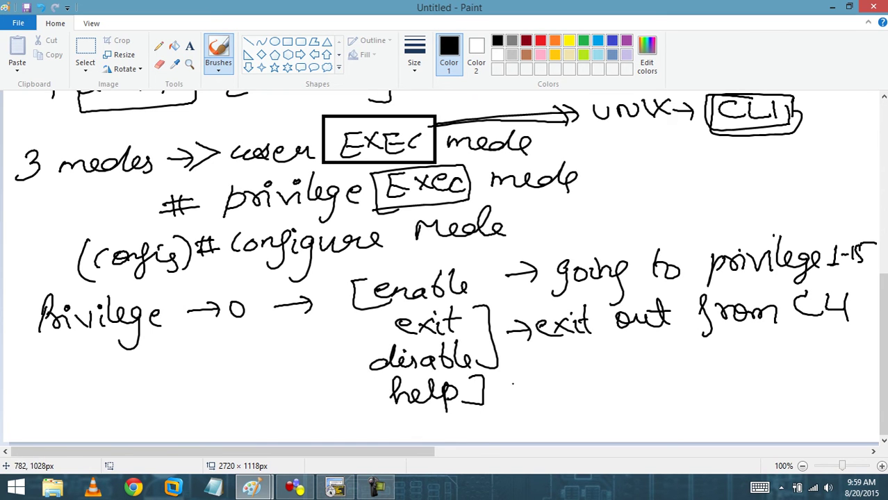
mouse_move(526, 387)
mouse_down()
mouse_move(613, 385)
mouse_move(610, 410)
mouse_up()
mouse_move(647, 372)
mouse_down()
mouse_move(643, 380)
mouse_move(656, 375)
mouse_up()
mouse_move(665, 365)
mouse_down()
mouse_move(667, 398)
mouse_move(656, 412)
mouse_up()
mouse_move(705, 367)
mouse_down()
mouse_move(754, 380)
mouse_move(784, 369)
mouse_move(803, 380)
mouse_move(816, 376)
mouse_move(817, 351)
mouse_up()
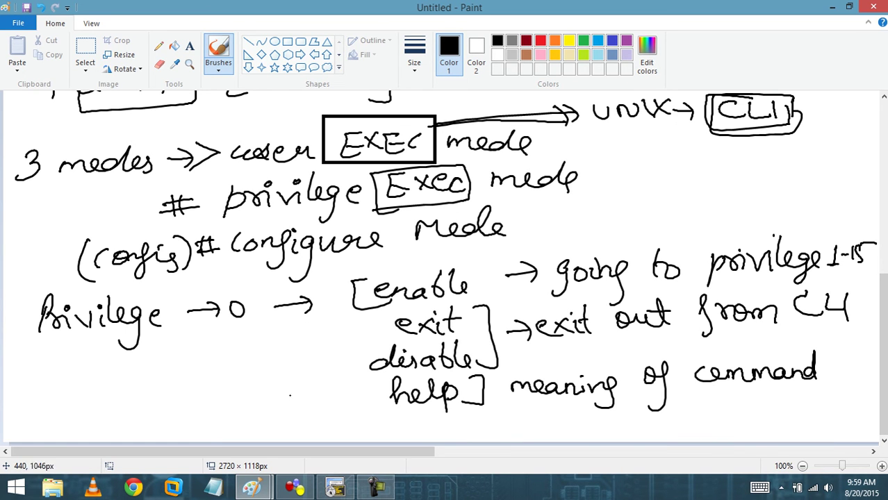
Open a new blank Paint window from the taskbar and pick the brush
right_click(251, 486)
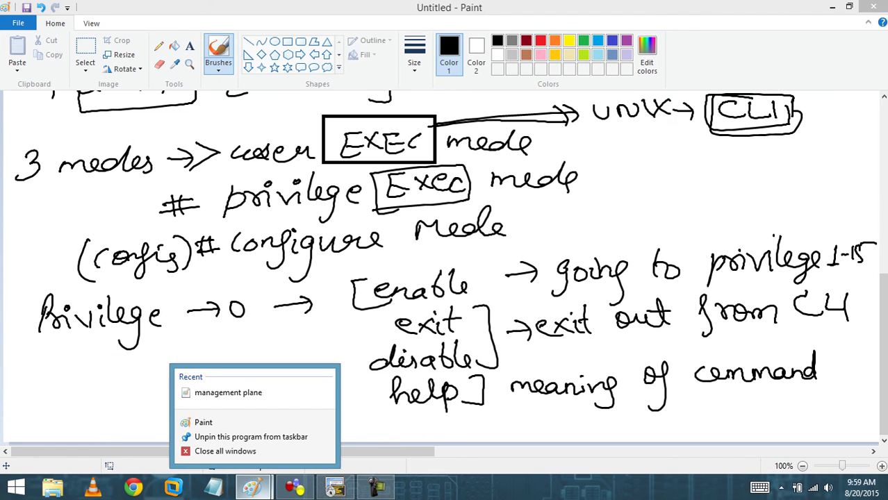
click(209, 423)
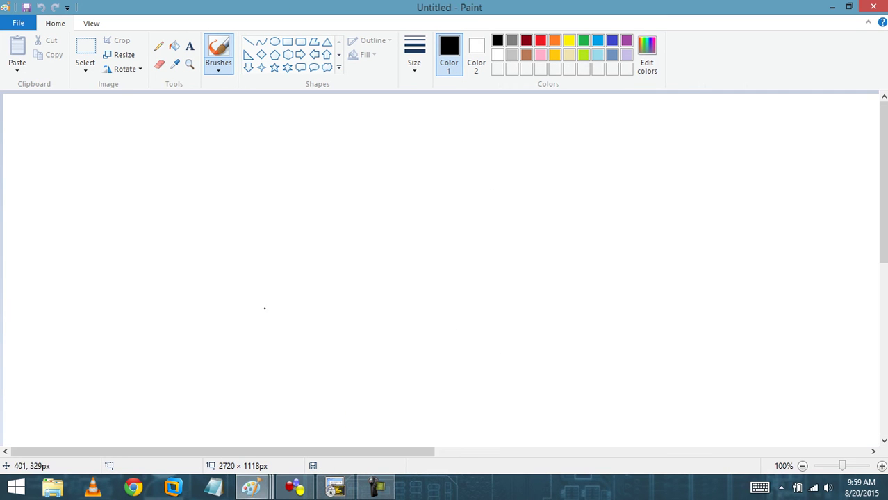
click(125, 69)
click(41, 104)
Handwrite the heading 'Privilege level 1 → Testing privilege level'
mouse_move(23, 113)
mouse_down()
mouse_move(25, 135)
mouse_move(25, 121)
mouse_move(53, 131)
mouse_move(52, 124)
mouse_move(98, 136)
mouse_move(115, 121)
mouse_move(151, 138)
mouse_up()
drag(200, 99, 204, 129)
mouse_move(205, 125)
mouse_down()
mouse_move(216, 132)
mouse_move(239, 117)
mouse_move(248, 125)
mouse_up()
drag(252, 105, 262, 129)
mouse_move(292, 109)
mouse_down()
mouse_move(294, 132)
mouse_move(313, 129)
mouse_up()
drag(319, 120, 356, 124)
drag(356, 123, 343, 139)
click(402, 119)
mouse_move(390, 105)
mouse_down()
mouse_move(378, 132)
mouse_move(422, 124)
mouse_move(417, 142)
mouse_up()
drag(435, 101, 429, 133)
mouse_move(426, 128)
mouse_down()
mouse_move(436, 104)
mouse_move(436, 134)
mouse_move(441, 105)
mouse_move(450, 138)
mouse_up()
mouse_move(457, 138)
mouse_down()
mouse_move(478, 128)
mouse_move(475, 148)
mouse_move(436, 157)
mouse_up()
mouse_move(531, 116)
mouse_down()
mouse_move(521, 153)
mouse_move(548, 123)
mouse_up()
mouse_move(548, 124)
mouse_down()
mouse_move(561, 137)
mouse_move(571, 126)
mouse_up()
mouse_move(567, 110)
mouse_down()
mouse_move(572, 137)
mouse_move(602, 115)
mouse_up()
drag(603, 136, 663, 121)
drag(706, 100, 702, 132)
mouse_move(704, 128)
mouse_down()
mouse_move(764, 126)
mouse_move(757, 138)
mouse_up()
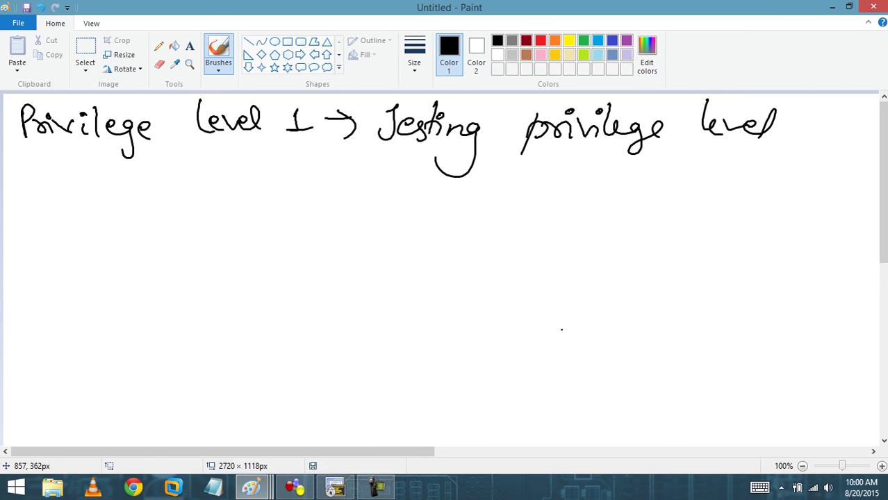
Draw a brace under Testing and write 'Check the n/ws'
mouse_move(363, 133)
mouse_down()
mouse_move(442, 164)
mouse_move(497, 129)
mouse_up()
drag(366, 154, 384, 182)
mouse_move(295, 202)
mouse_down()
mouse_move(295, 221)
mouse_move(351, 208)
mouse_move(368, 220)
mouse_up()
mouse_move(412, 196)
mouse_down()
mouse_move(432, 220)
mouse_move(563, 209)
mouse_up()
click(389, 200)
Write 'Ping, telnet' below the check note as the testing tools
mouse_move(318, 223)
mouse_down()
mouse_move(299, 240)
mouse_move(316, 234)
mouse_up()
mouse_move(278, 278)
mouse_down()
mouse_move(279, 255)
mouse_move(338, 267)
mouse_move(324, 299)
mouse_up()
drag(356, 272, 360, 296)
drag(397, 232, 396, 269)
drag(391, 261, 442, 233)
mouse_move(445, 270)
mouse_down()
mouse_move(478, 262)
mouse_move(495, 240)
mouse_up()
drag(498, 254, 481, 251)
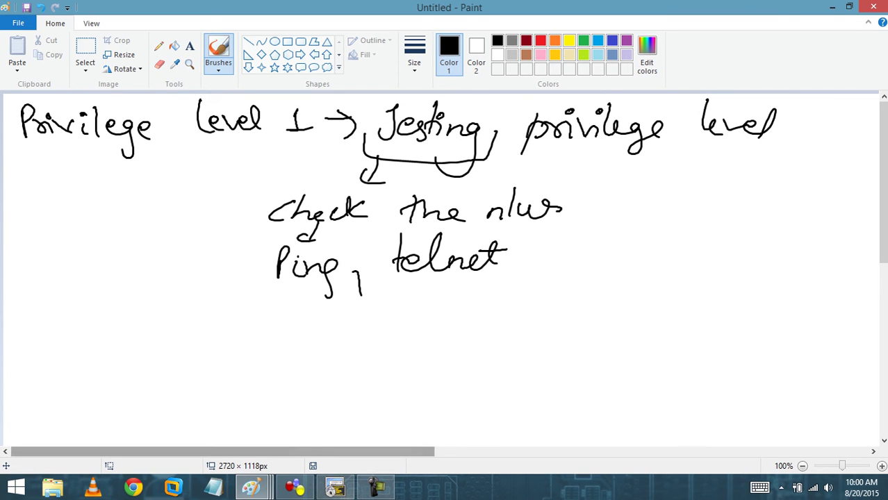
click(334, 486)
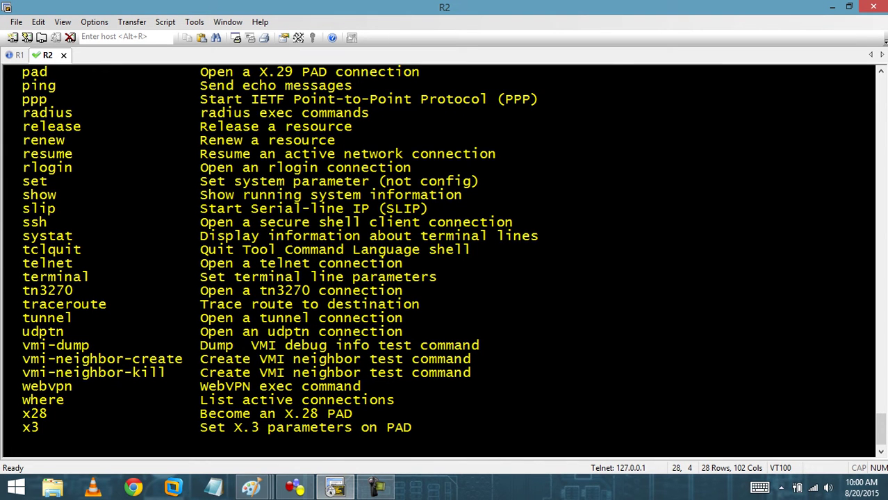
Highlight the ping, telnet, ssh and show commands in R2's command list
drag(14, 86, 106, 85)
drag(15, 264, 371, 263)
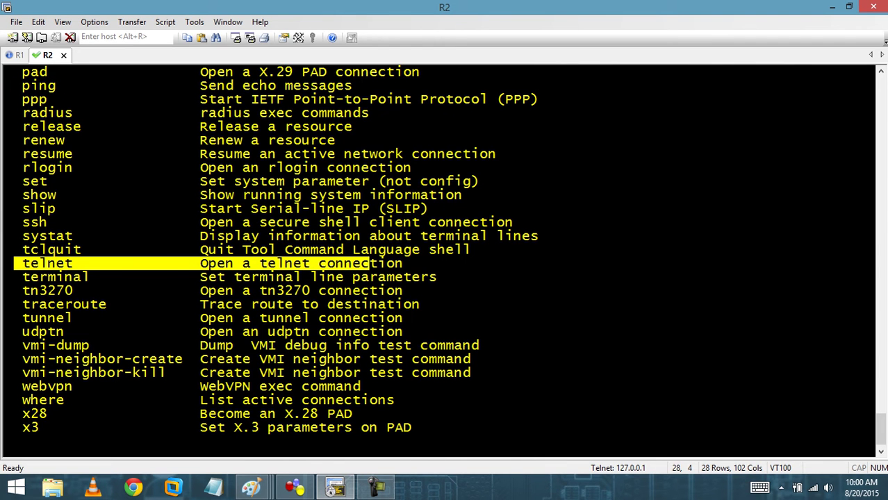
drag(16, 222, 343, 222)
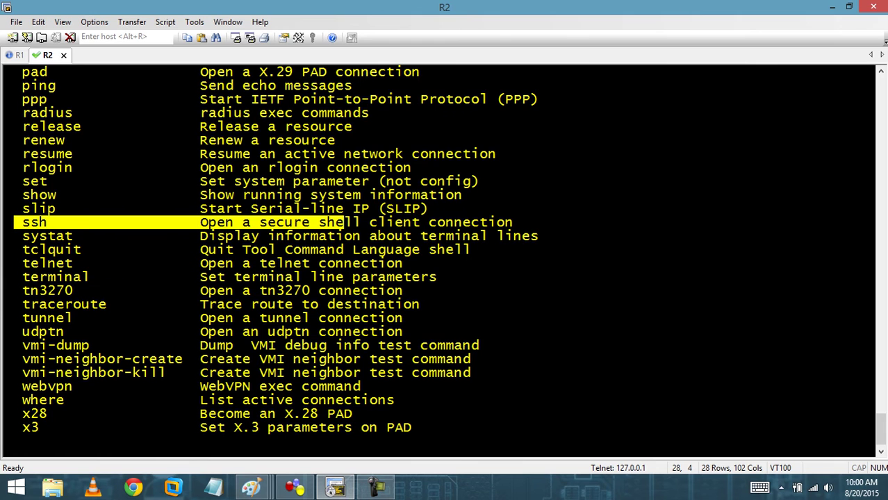
drag(22, 195, 150, 194)
List R2's show command options with 'show ?' and page through them
key(Return)
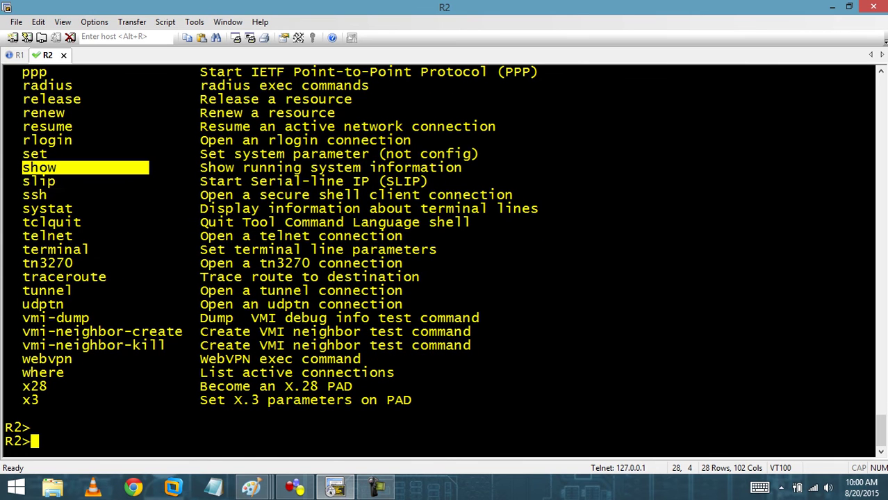
text(show ?)
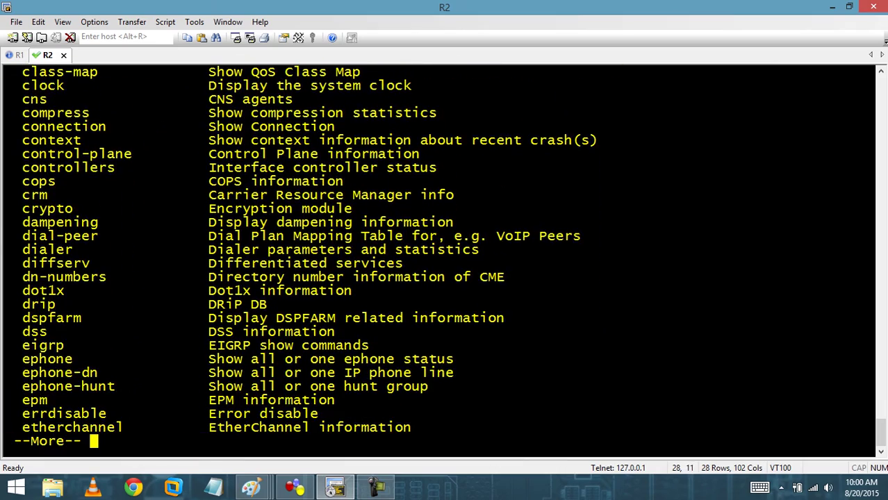
key(Return)
key(Return)
key(Return)
key(Return)
key(Return)
key(Return)
key(Return)
key(Return)
key(Return)
key(Return)
key(Return)
key(Return)
key(Return)
key(Return)
key(Return)
key(Return)
key(Return)
key(Return)
key(Return)
key(Return)
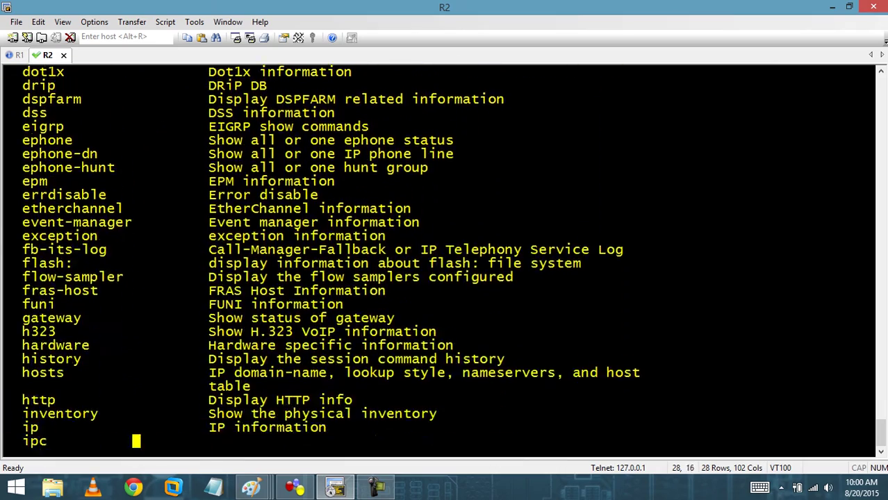
scroll(454, 256, up, 4)
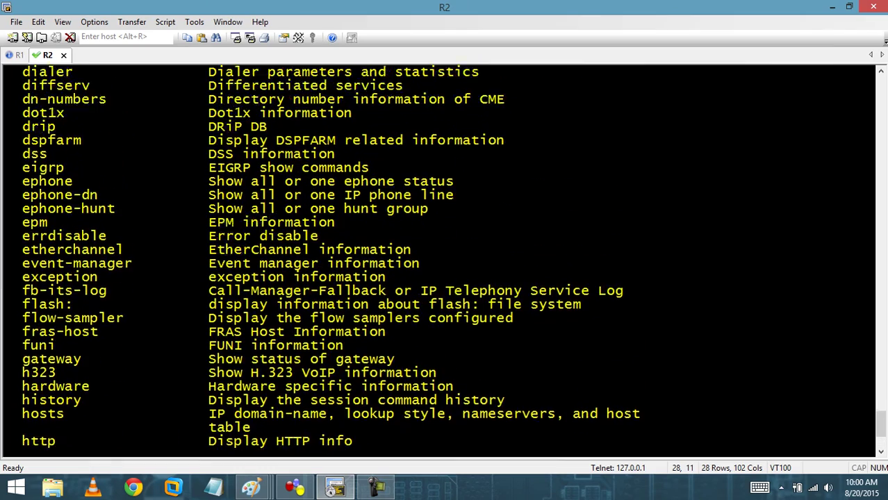
scroll(445, 257, up, 6)
scroll(445, 257, down, 6)
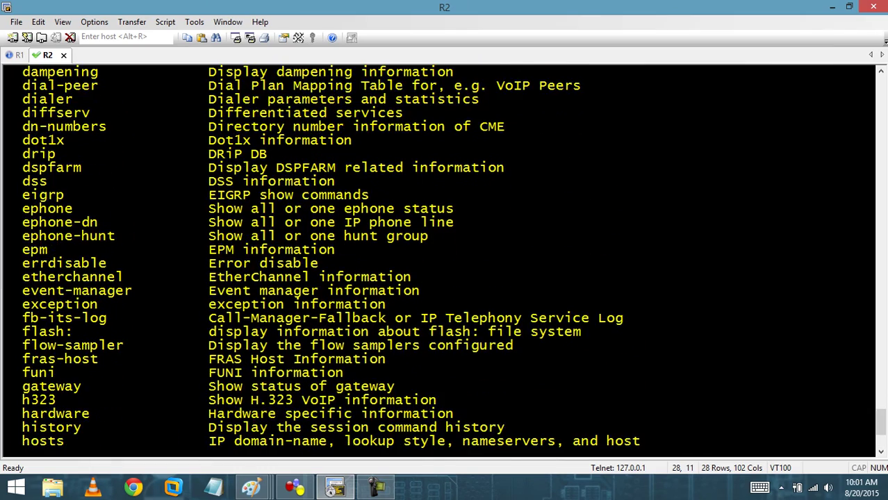
drag(4, 195, 369, 196)
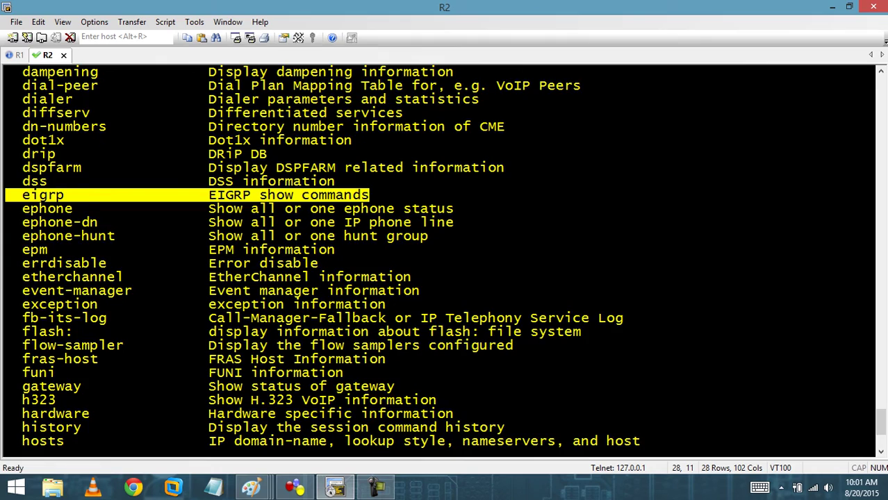
scroll(444, 257, down, 4)
key(space)
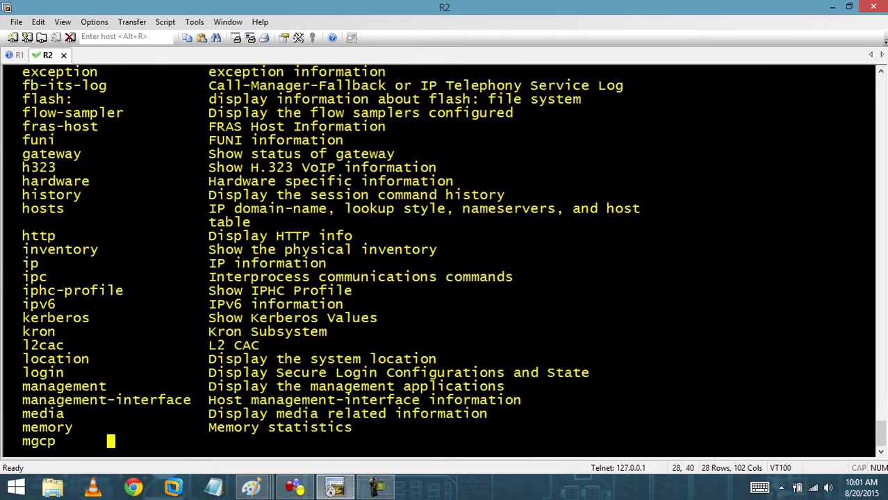
key(Return)
key(Return)
key(Return)
key(Return)
key(Return)
key(Return)
key(Return)
key(Return)
key(Return)
key(Return)
key(Return)
key(Return)
key(Return)
key(Return)
key(Return)
key(Return)
key(Return)
key(Return)
key(Return)
key(Return)
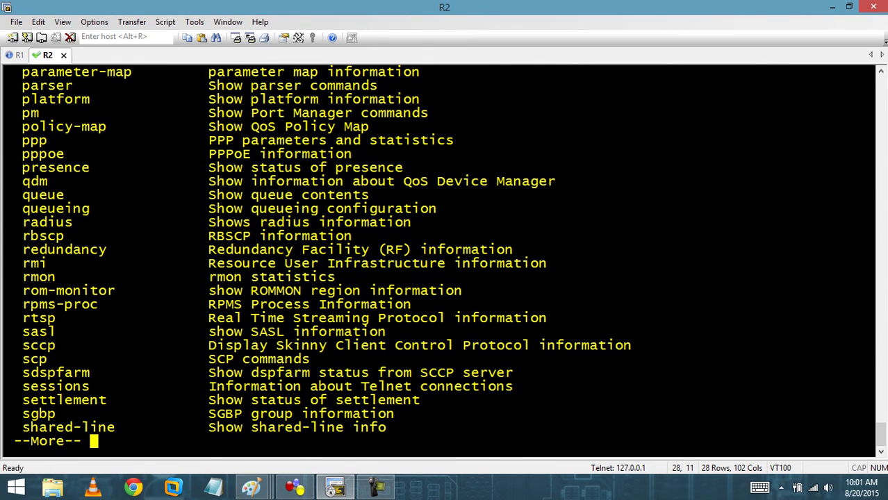
key(Return)
key(Return)
key(Return)
key(Return)
key(Return)
key(Return)
key(Return)
key(Return)
key(Return)
key(Return)
key(Return)
key(Return)
key(Return)
key(Return)
key(Return)
key(Return)
key(Return)
key(Return)
key(Return)
key(Return)
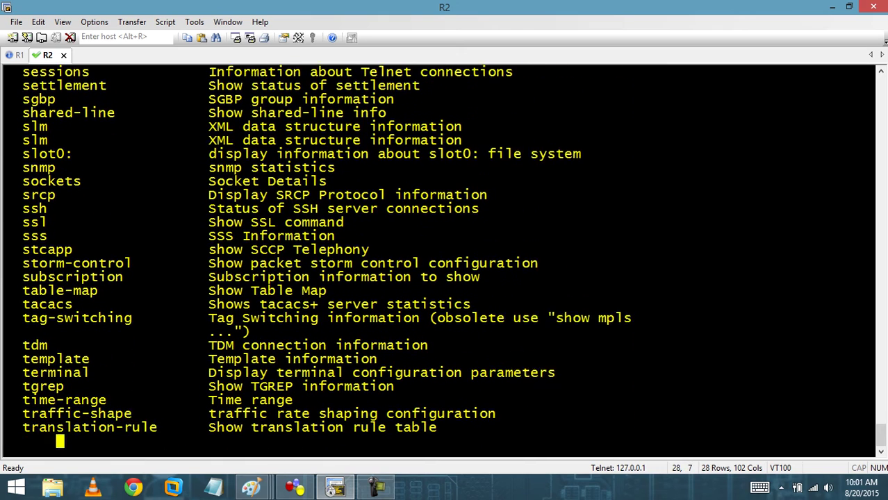
Run show privilege and highlight the 'Current privilege level is 1' line
text(privi)
key(Tab)
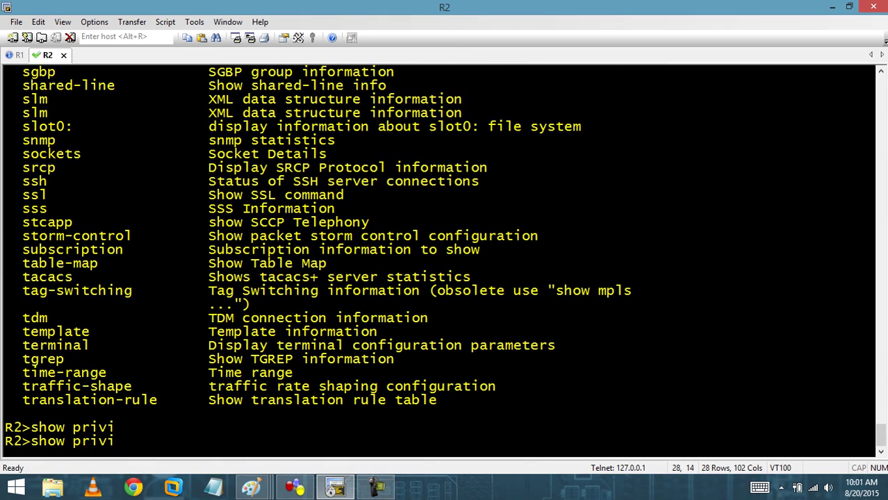
key(Return)
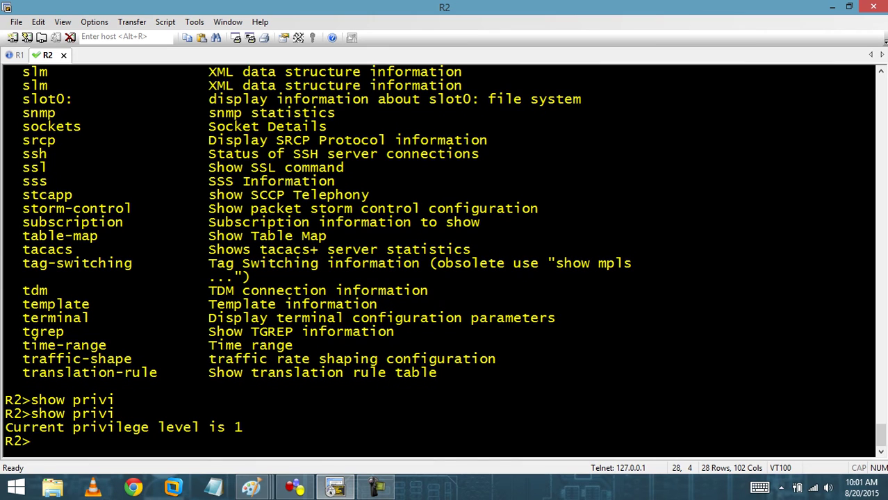
drag(6, 427, 241, 428)
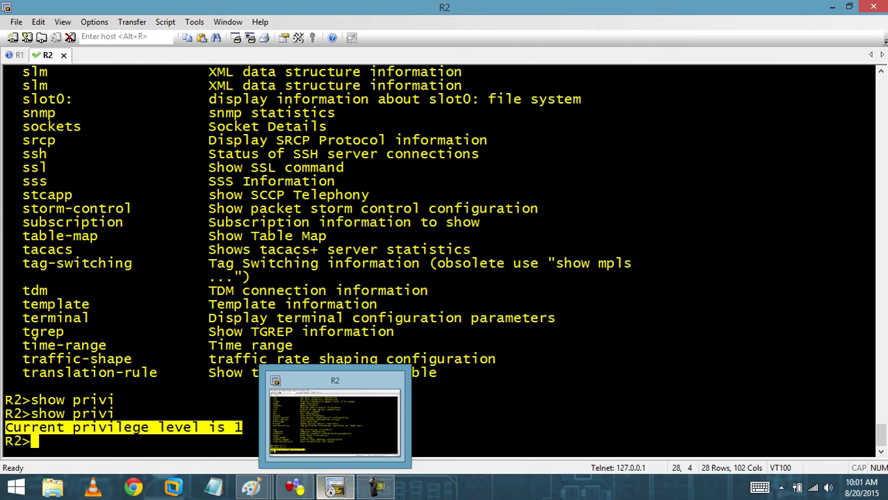
Handwrite 'Privilege level 15' beneath the Ping, telnet line in the Paint notes
mouse_move(251, 487)
click(394, 419)
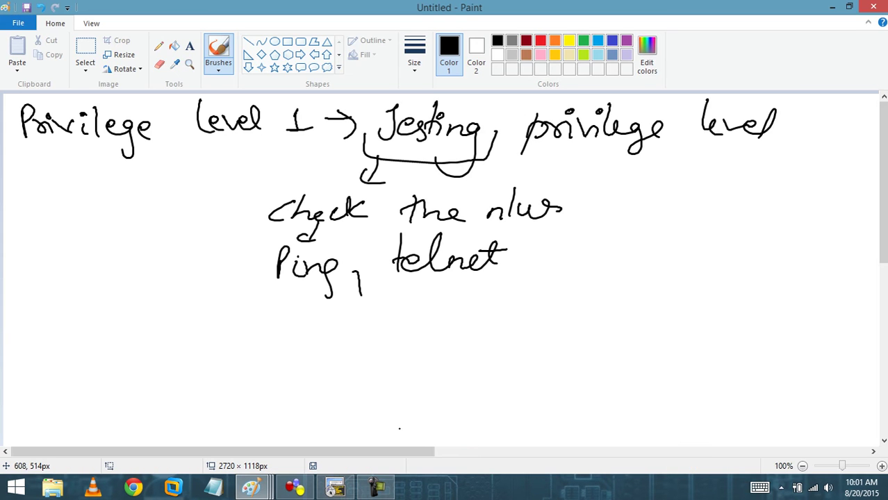
drag(25, 312, 20, 356)
mouse_move(24, 314)
mouse_down()
mouse_move(34, 331)
mouse_move(79, 340)
mouse_move(99, 313)
mouse_up()
click(48, 330)
click(78, 329)
drag(98, 342, 147, 348)
mouse_move(207, 316)
mouse_down()
mouse_move(205, 346)
mouse_move(281, 349)
mouse_up()
mouse_move(298, 325)
mouse_down()
mouse_move(300, 349)
mouse_move(317, 347)
mouse_up()
click(345, 325)
drag(310, 321, 386, 342)
Add an arrow and 'root, anything' after 'level 15' in the notes
drag(383, 331, 385, 349)
drag(447, 319, 445, 339)
mouse_move(447, 314)
mouse_down()
mouse_move(464, 334)
mouse_move(503, 337)
mouse_up()
drag(515, 303, 513, 335)
drag(498, 318, 527, 316)
click(464, 354)
drag(418, 372, 467, 389)
drag(480, 357, 479, 382)
mouse_move(470, 367)
mouse_down()
mouse_move(545, 376)
mouse_move(527, 411)
mouse_up()
click(494, 350)
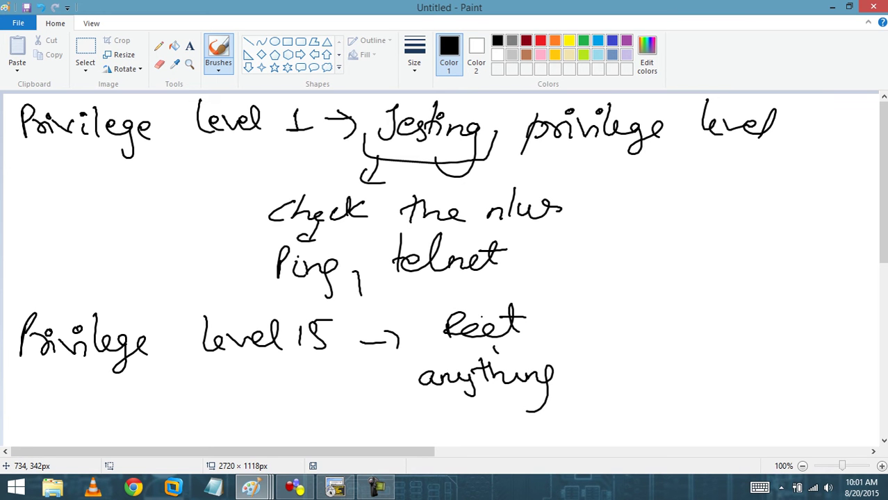
click(336, 487)
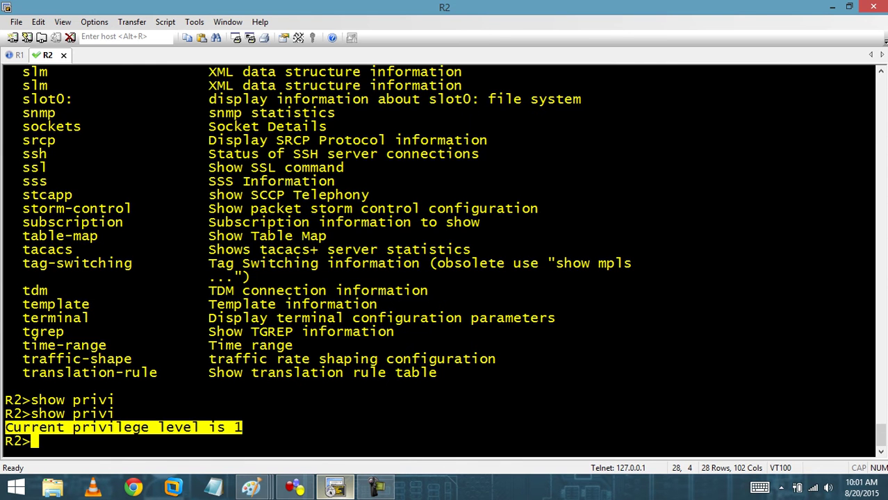
Raise R2 to privilege level 15 with enable 15 and page through its command list
text(ena)
key(Tab)
text(15)
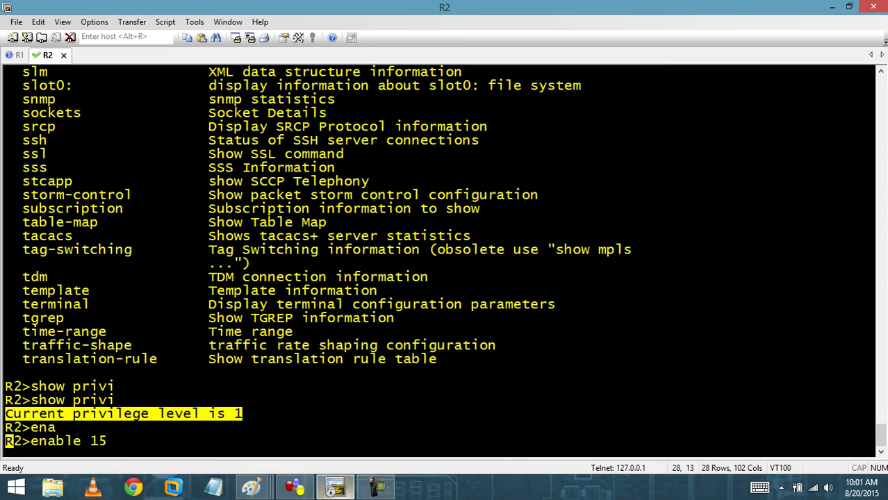
key(Return)
text(?)
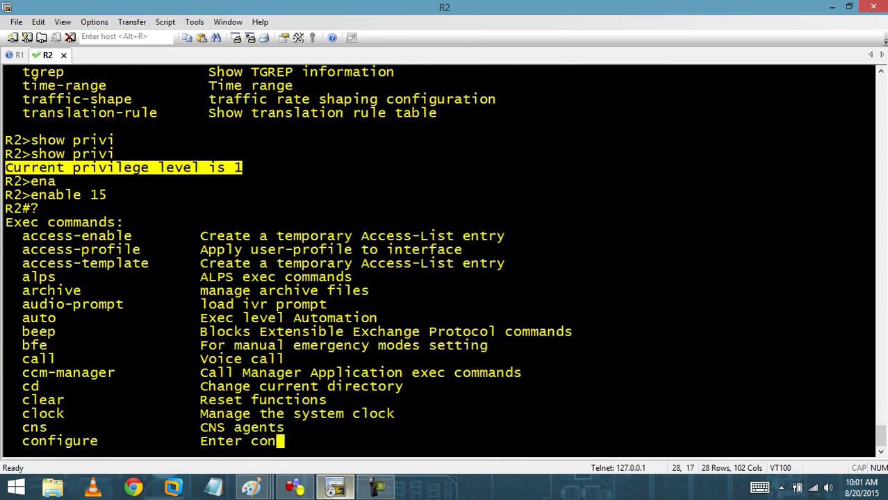
key(space)
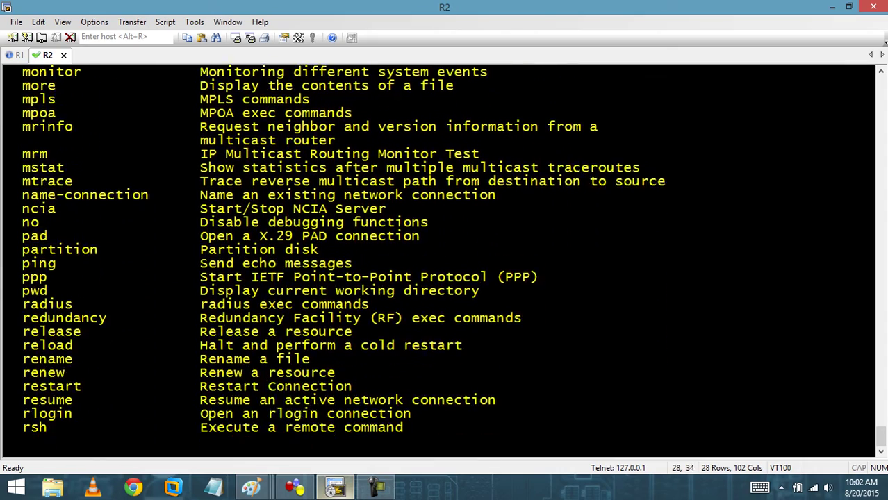
Run show privilege and highlight the level 15 result
text(show privi)
key(Tab)
key(Return)
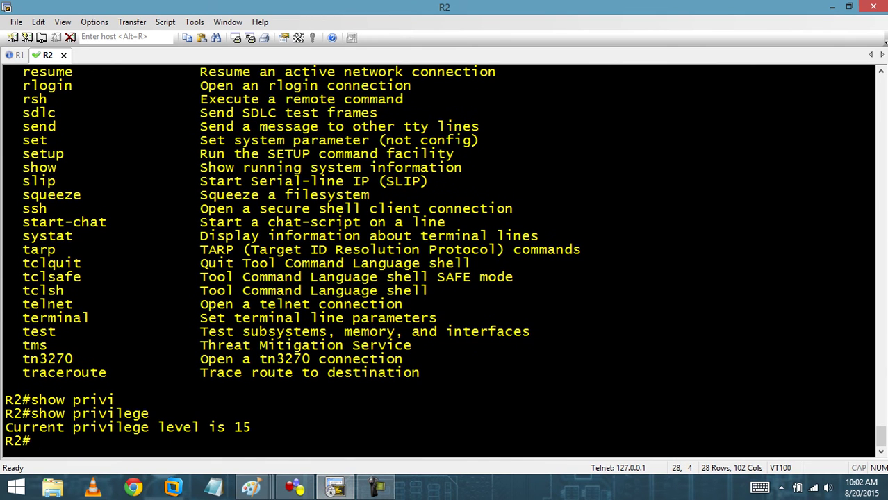
drag(80, 427, 252, 427)
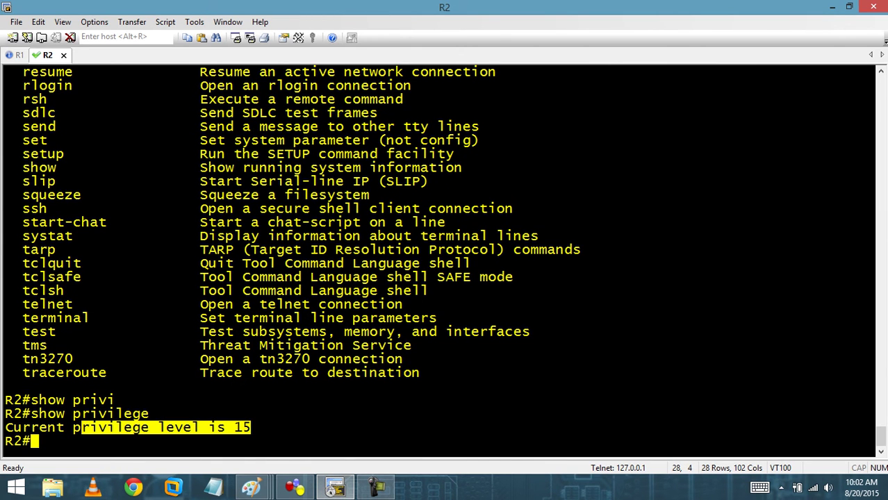
mouse_move(251, 487)
click(417, 419)
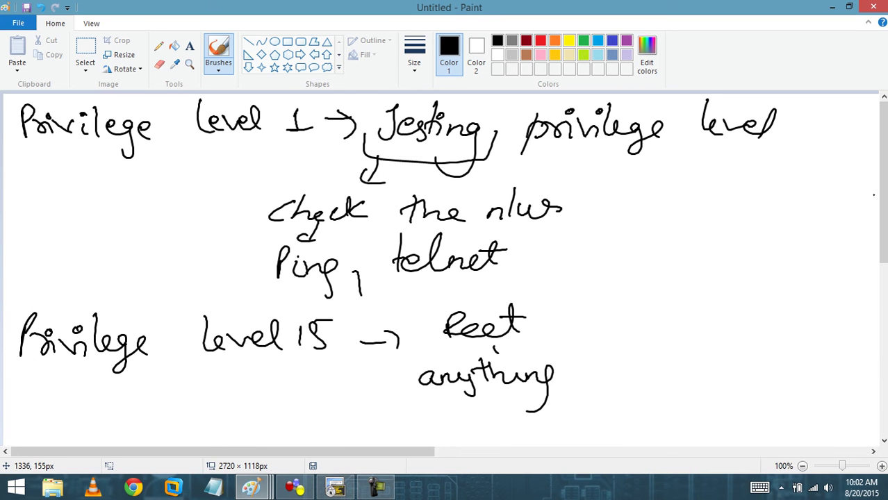
Handwrite levels '0, 1, 15' on blank canvas, with a branch marked 5 under the 0
scroll(874, 194, down, 5)
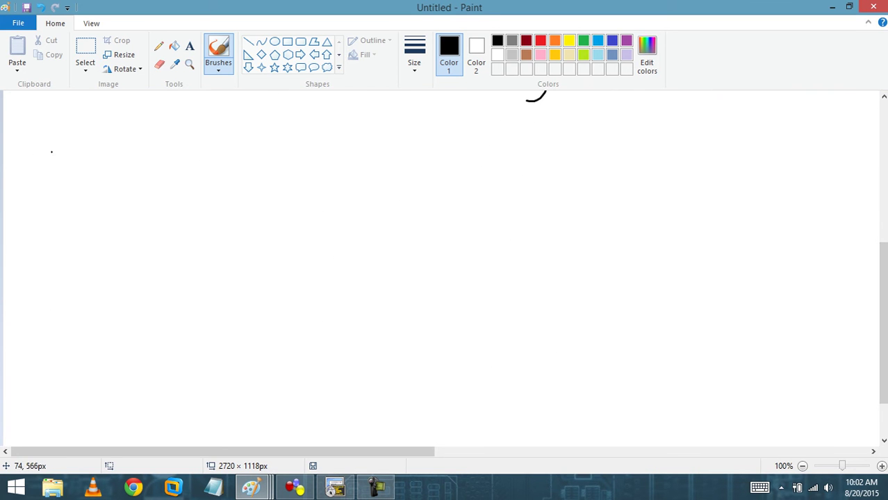
mouse_move(77, 140)
mouse_down()
mouse_move(72, 155)
mouse_move(77, 141)
mouse_up()
drag(92, 149, 102, 160)
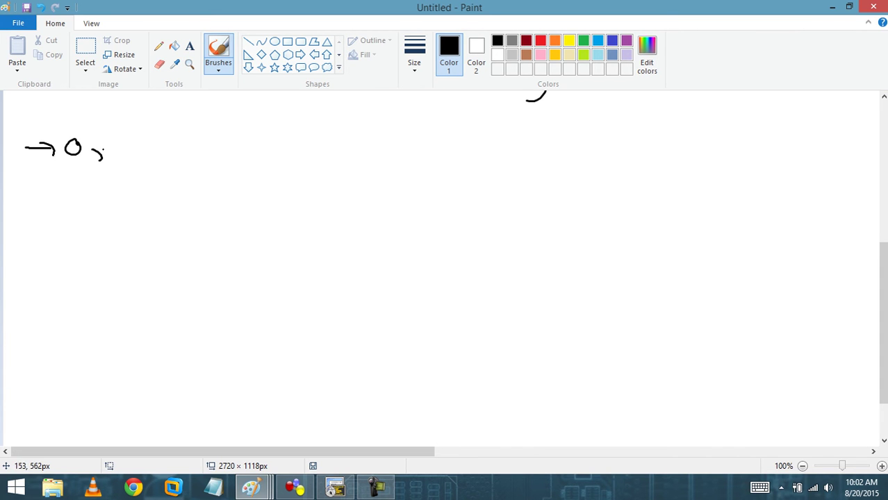
drag(162, 145, 164, 156)
drag(58, 155, 88, 154)
drag(43, 201, 42, 216)
mouse_move(49, 200)
mouse_down()
mouse_move(65, 196)
mouse_move(104, 227)
mouse_up()
Label level 1 as 'testing/show' and level 15 as 'root user'
drag(118, 221, 139, 226)
mouse_move(148, 205)
mouse_down()
mouse_move(149, 222)
mouse_move(154, 212)
mouse_up()
mouse_move(155, 212)
mouse_down()
mouse_move(161, 222)
mouse_move(174, 213)
mouse_up()
drag(180, 208, 185, 242)
drag(106, 252, 93, 270)
mouse_move(110, 246)
mouse_down()
mouse_move(111, 266)
mouse_move(171, 256)
mouse_up()
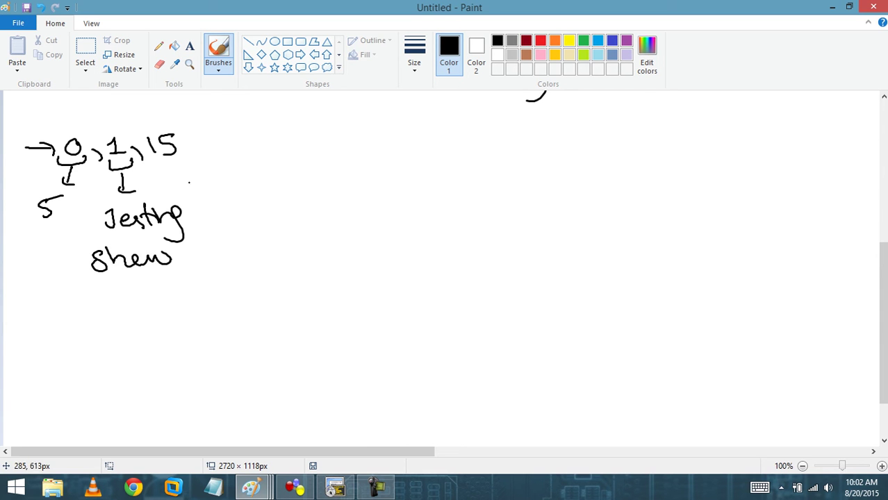
drag(173, 162, 206, 159)
mouse_move(239, 170)
mouse_down()
mouse_move(283, 175)
mouse_move(284, 165)
mouse_move(295, 180)
mouse_move(403, 172)
mouse_up()
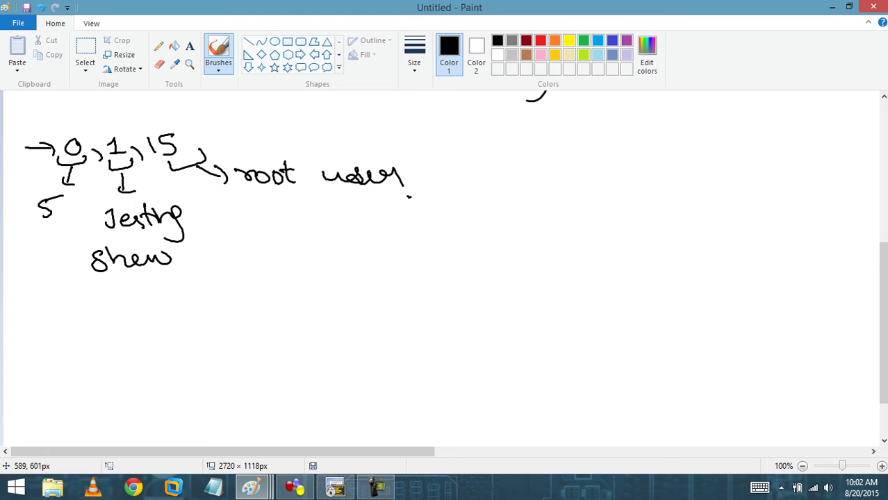
click(251, 486)
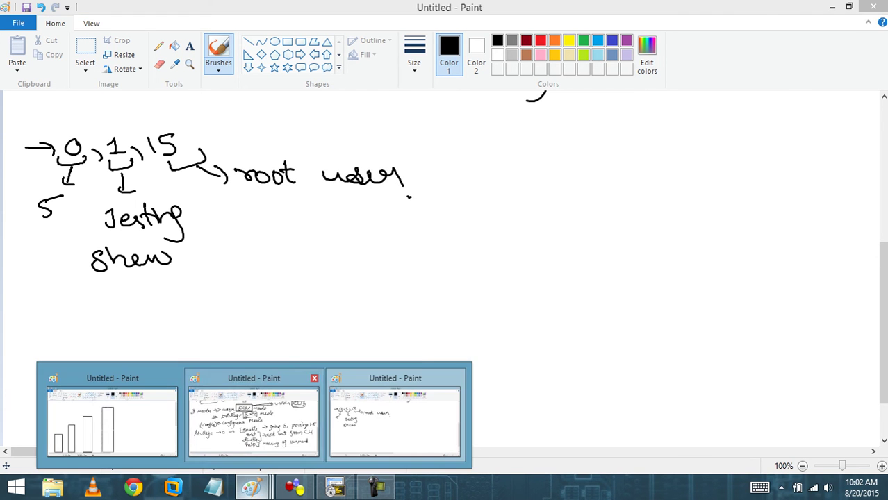
Circle the red 'limit the commands' note in black in the three-modes drawing
click(254, 417)
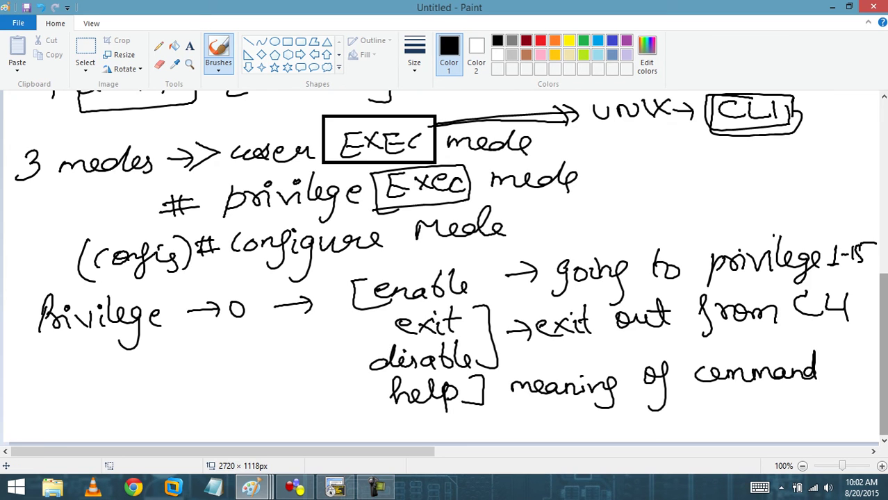
scroll(444, 268, up, 8)
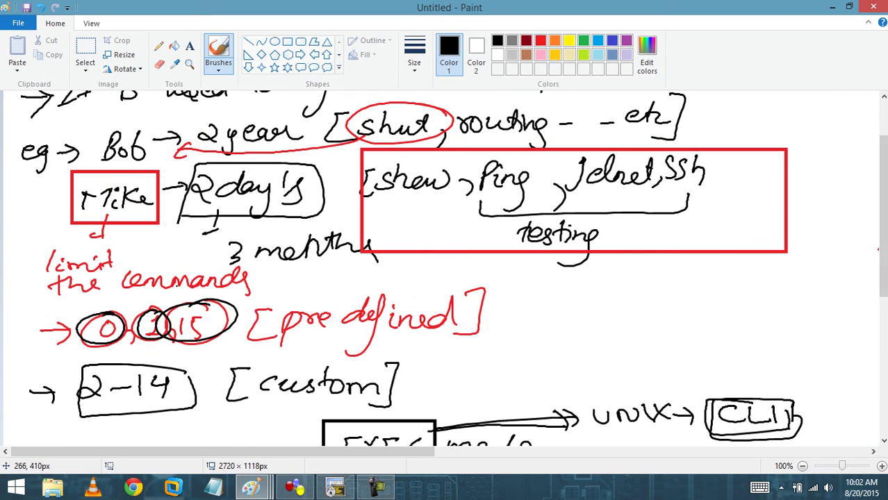
mouse_move(126, 242)
mouse_down()
mouse_move(29, 287)
mouse_move(229, 285)
mouse_move(164, 256)
mouse_move(153, 238)
mouse_up()
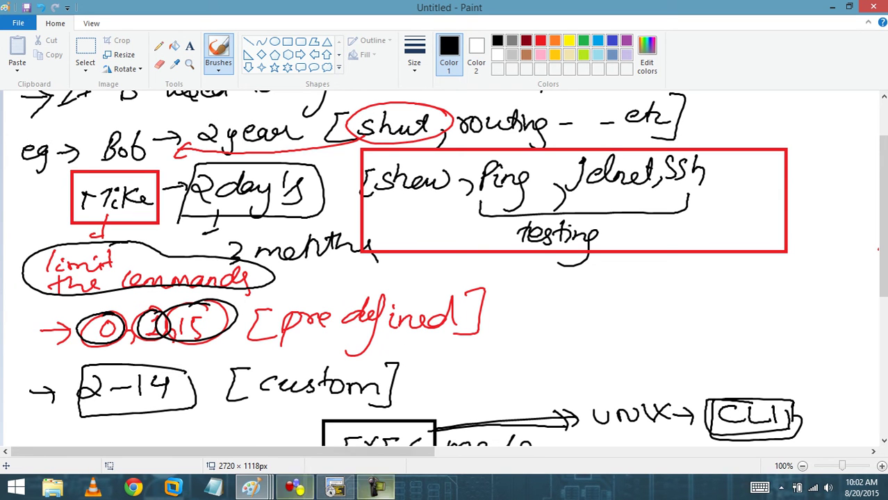
click(335, 487)
In global configuration on R2, create a privilege 1 local user with a password
key(Return)
key(Return)
key(Return)
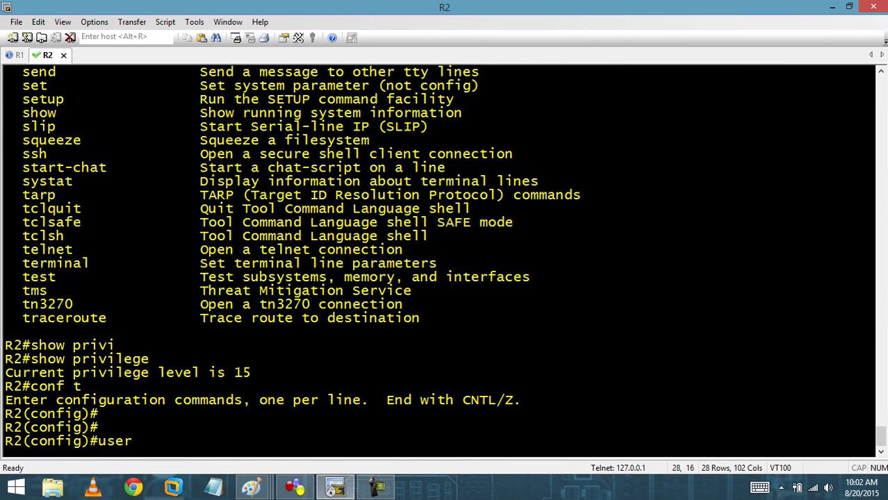
key(Tab)
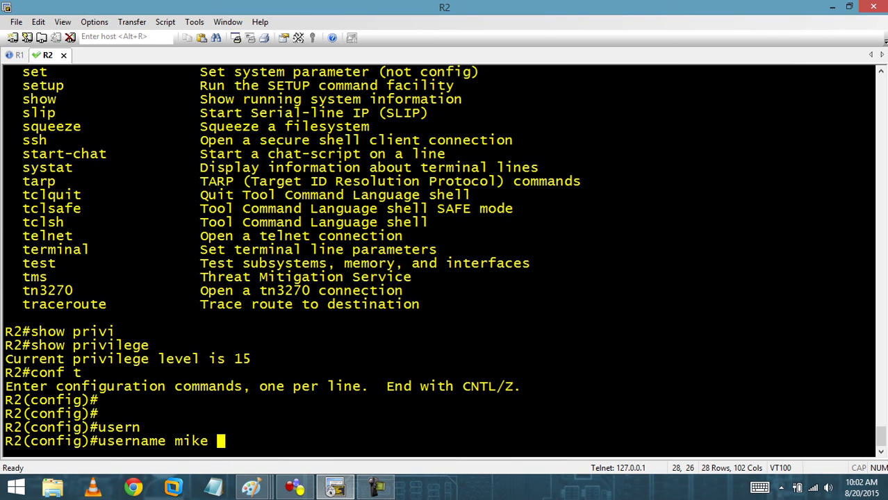
key(Tab)
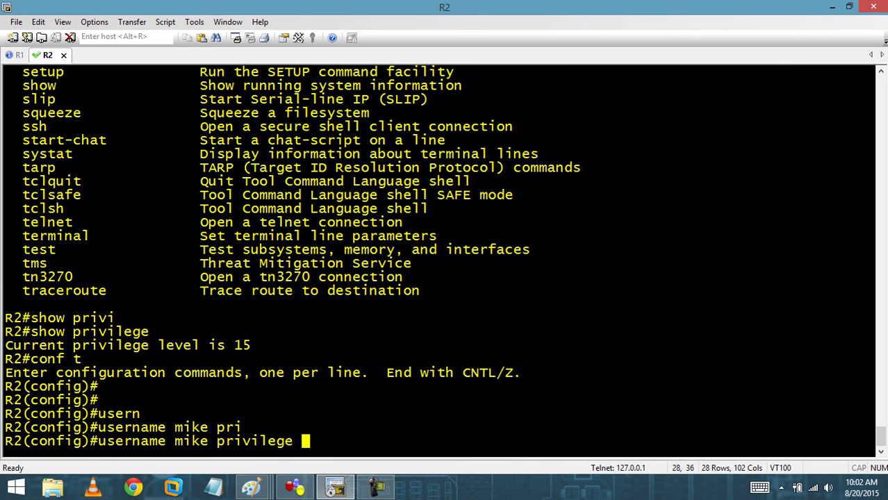
key(Tab)
key(Return)
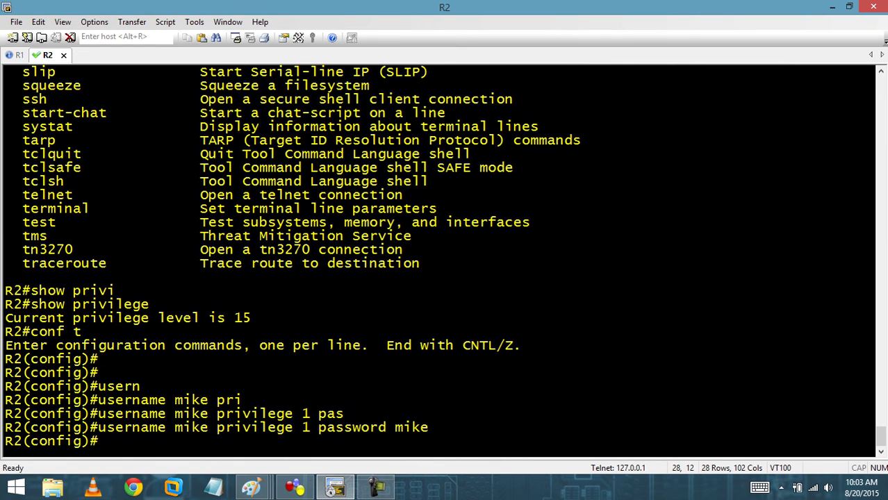
Create a second local user at privilege 15 with its own password
text(usern)
key(Tab)
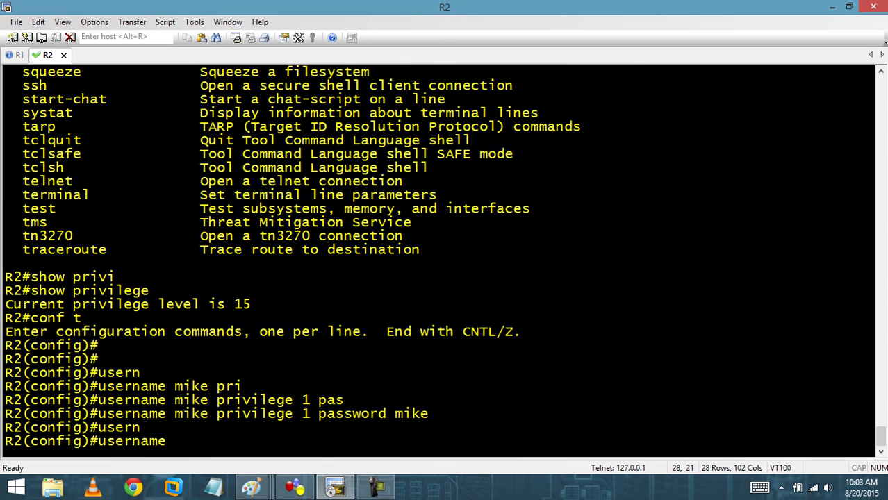
text(i)
key(Tab)
text(15 )
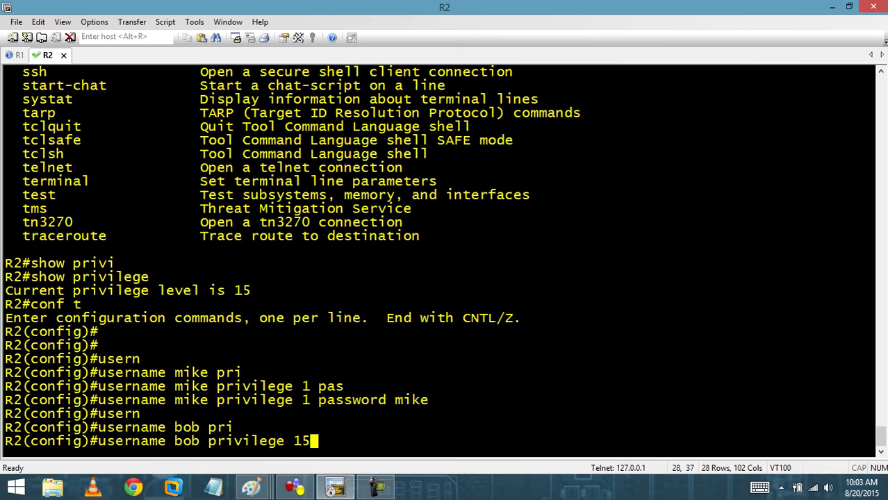
text(pas)
key(Tab)
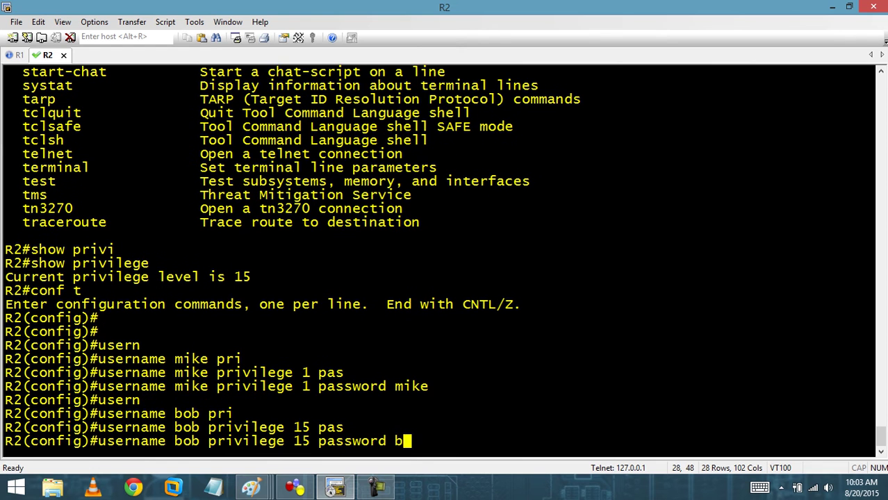
key(Return)
Set VTY lines 0–4 to login local and exit line configuration
text(line)
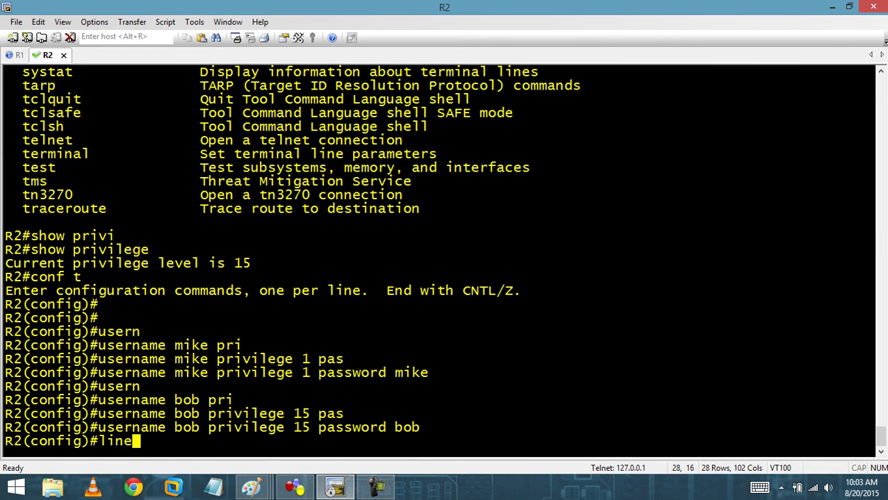
text( vty 0 4)
key(Return)
text(li)
key(BackSpace)
text(ogin loc)
key(Tab)
key(Return)
text(exit)
key(Return)
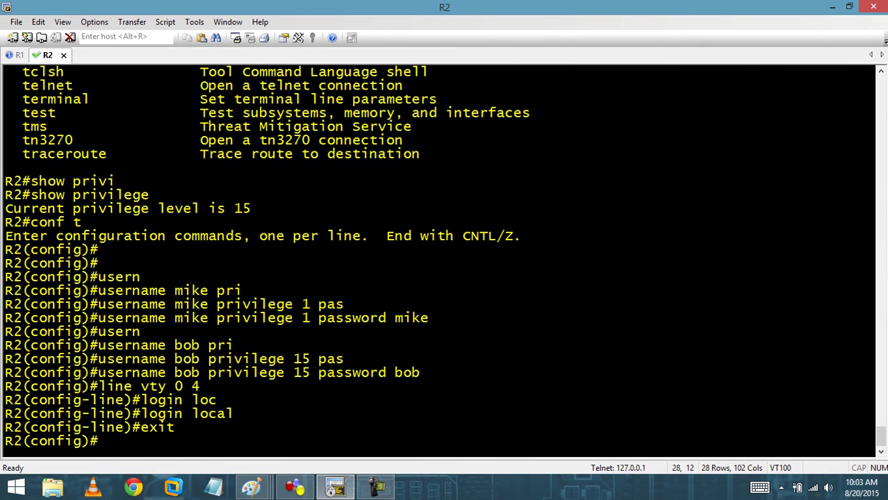
From R1, leave configuration mode and telnet to R2 at 12.1.1.2
key(alt+1)
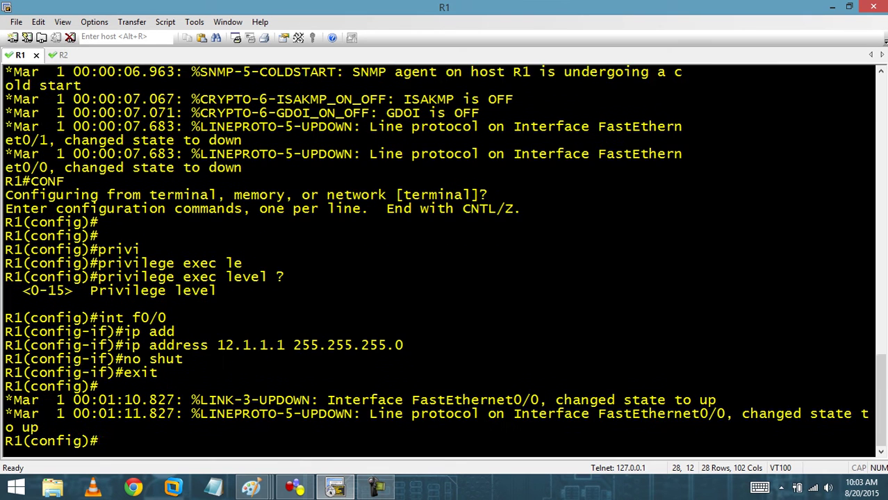
key(ctrl+z)
text(tel)
key(Tab)
text(12.1.1.2)
key(Return)
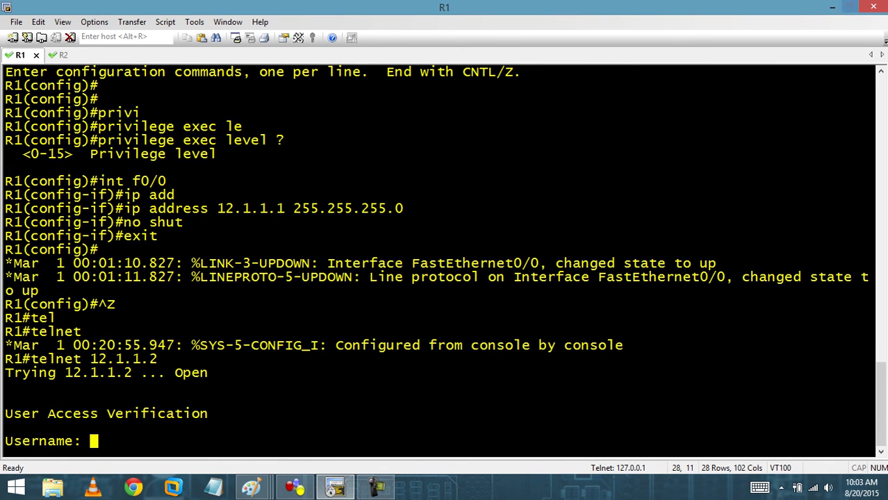
Highlight 12.1.1.2 in the telnet line, then enter the level-1 user's username
click(849, 7)
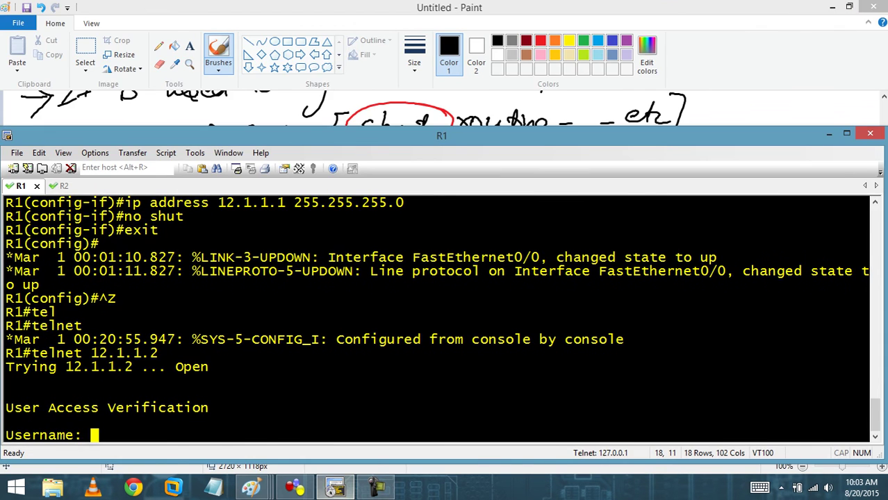
click(295, 486)
click(335, 486)
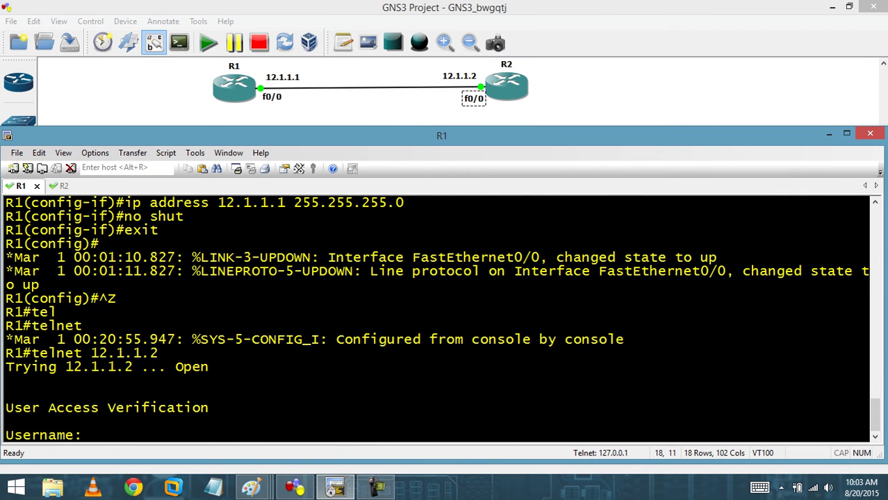
drag(90, 353, 159, 353)
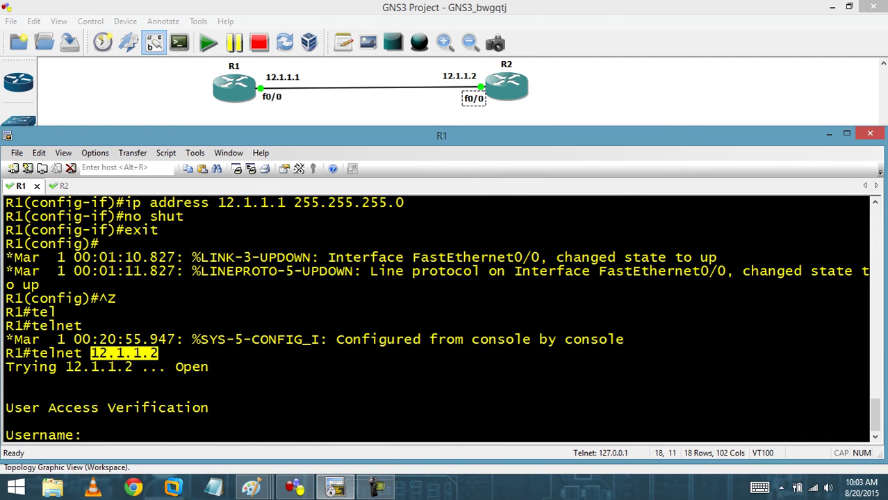
double_click(506, 85)
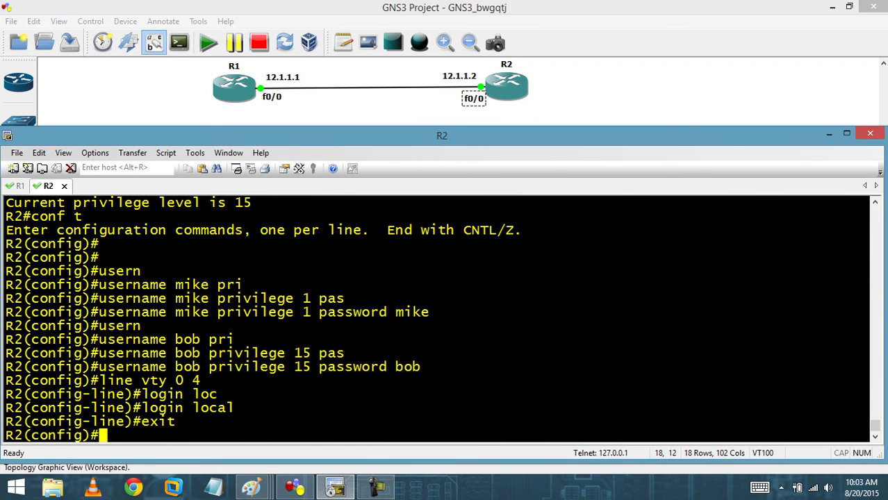
key(ctrl+Tab)
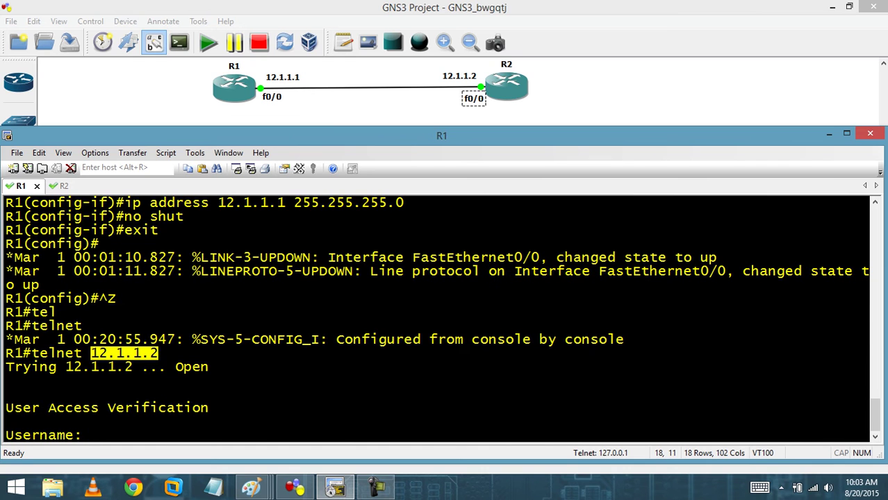
text(mike)
key(Return)
Log in as the level-1 user and run show privilege on R2
key(Return)
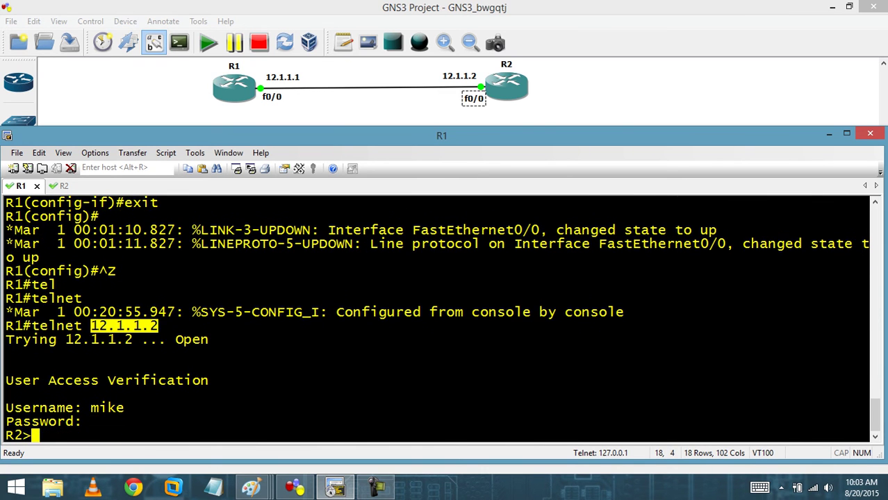
text(show rivi)
key(Tab)
key(BackSpace)
key(BackSpace)
key(BackSpace)
key(BackSpace)
text(priv)
key(Return)
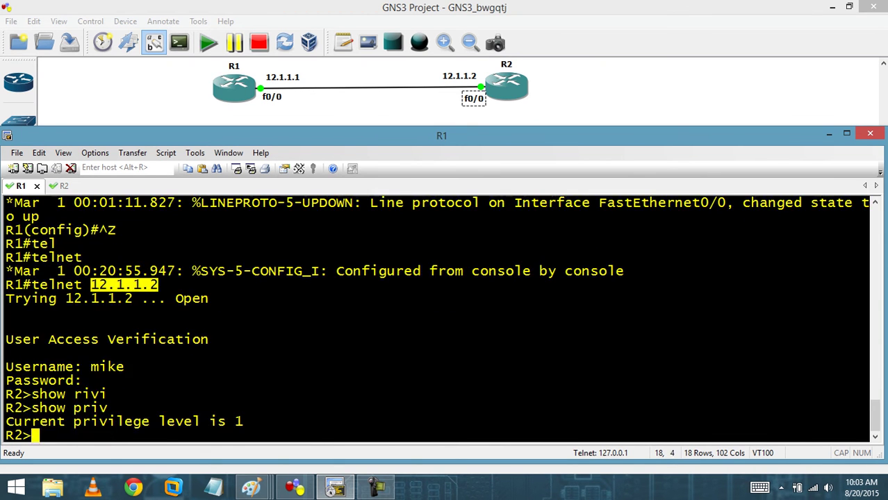
Check the telnet and ssh commands available at R2's level-1 prompt
text(tek)
key(Tab)
key(BackSpace)
text(l)
key(Tab)
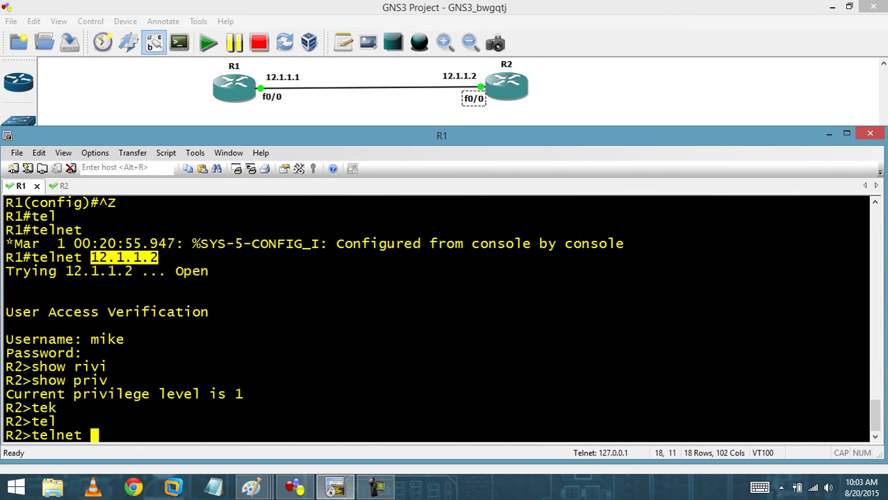
key(BackSpace)
key(BackSpace)
key(BackSpace)
key(BackSpace)
key(BackSpace)
key(BackSpace)
text(ssh ?)
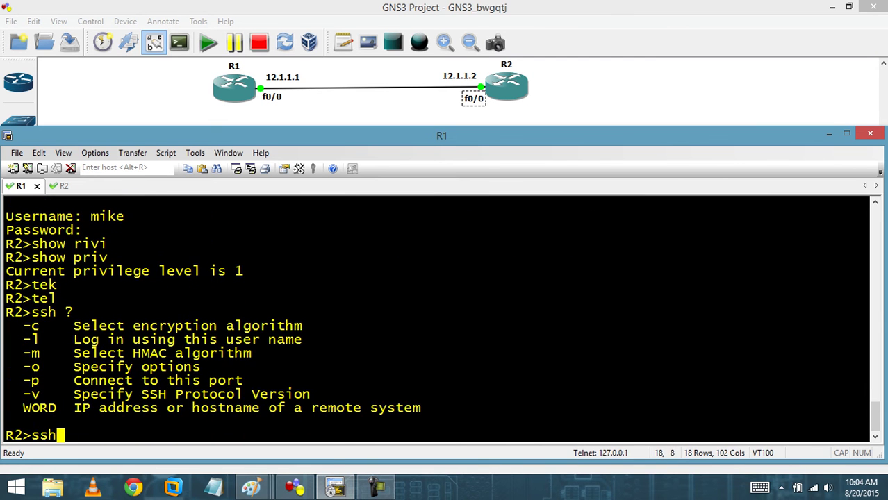
key(BackSpace)
key(BackSpace)
key(BackSpace)
Try conf t and enable, which R2 refuses with '% No password set'
text(conf t)
key(Return)
key(Return)
key(Return)
key(Return)
key(Return)
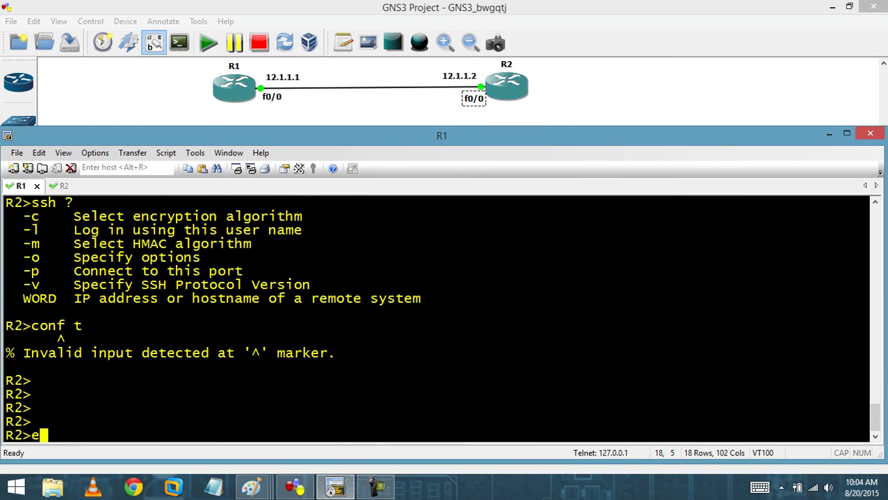
text(ena)
key(Return)
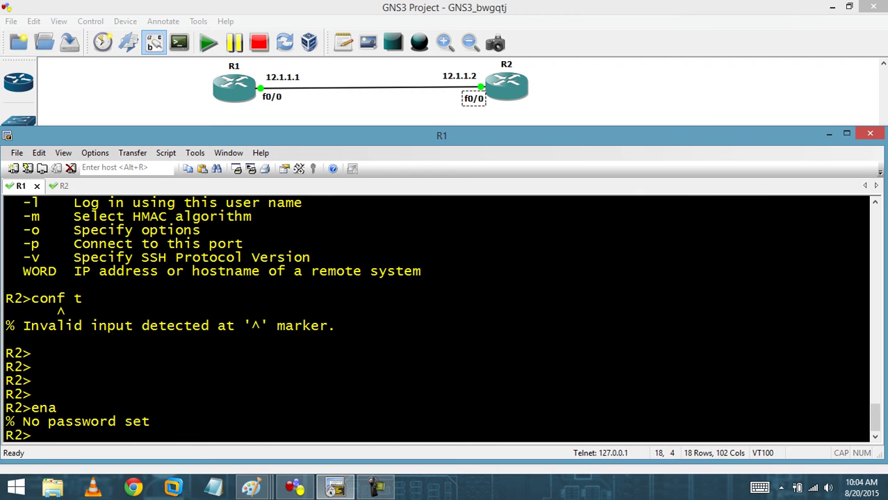
text(ena)
key(Return)
key(Return)
key(Return)
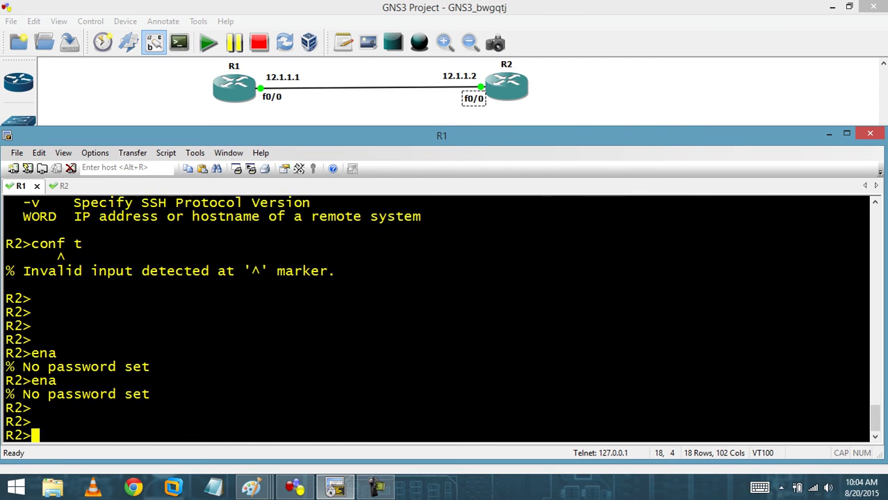
text(ena)
key(Return)
key(Return)
key(Return)
Exit the telnet session back to R1 and telnet to 12.1.1.2 again
text(exit)
key(Return)
key(Return)
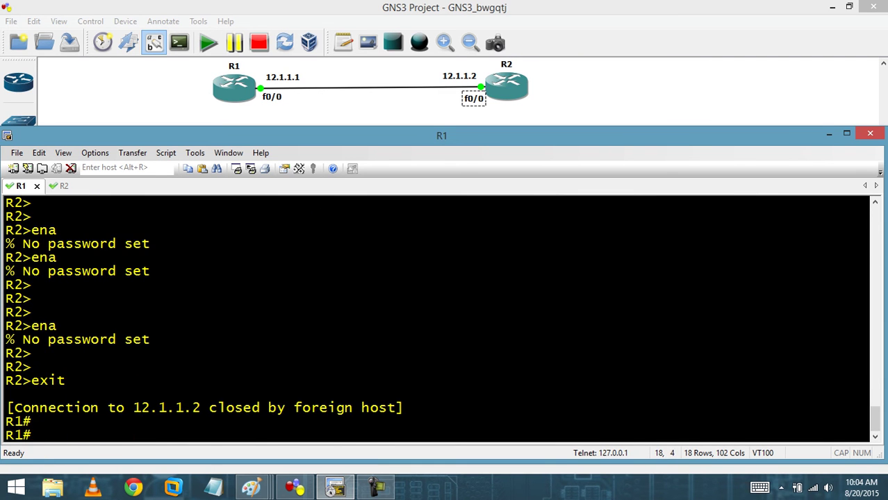
text(telnet 12.1.1.2)
key(Return)
Log in to R2 as the privilege-15 user and confirm level 15 with show privilege
text(b)
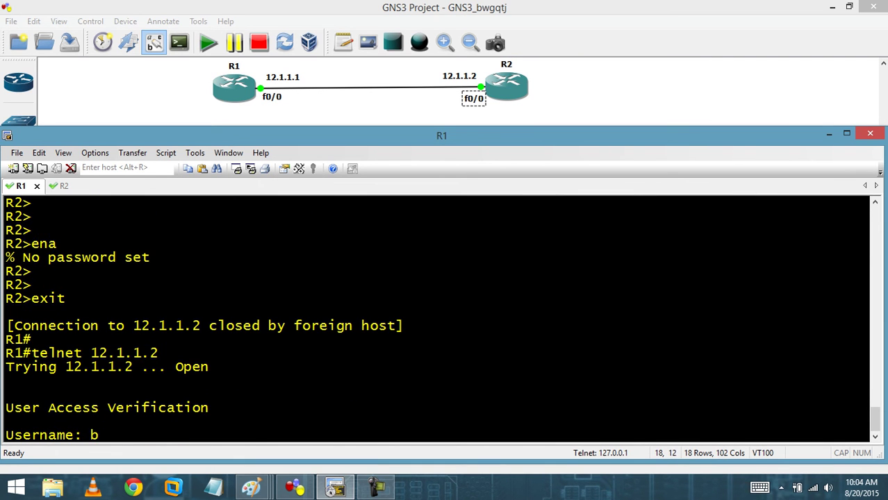
text(ob)
key(Return)
key(Return)
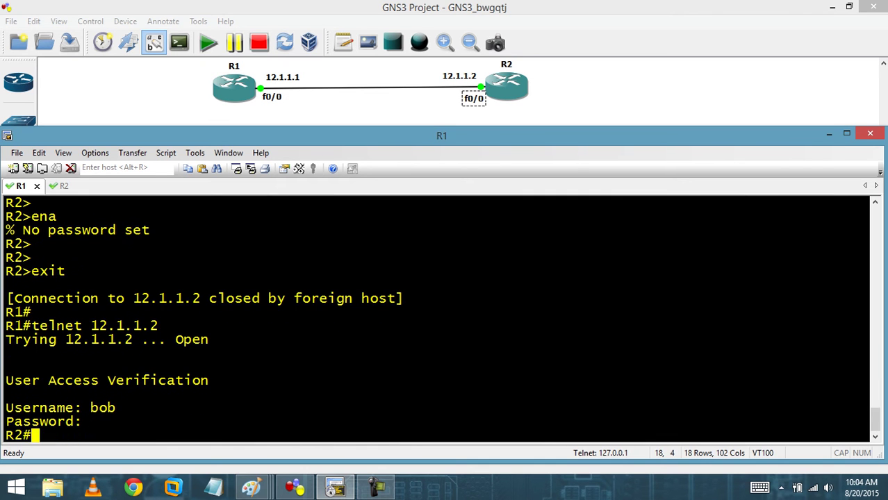
text(show privi)
key(Tab)
key(Return)
text(conf t)
In configuration mode, shut down interface f0/1, re-enable it, and exit
key(Return)
text(int )
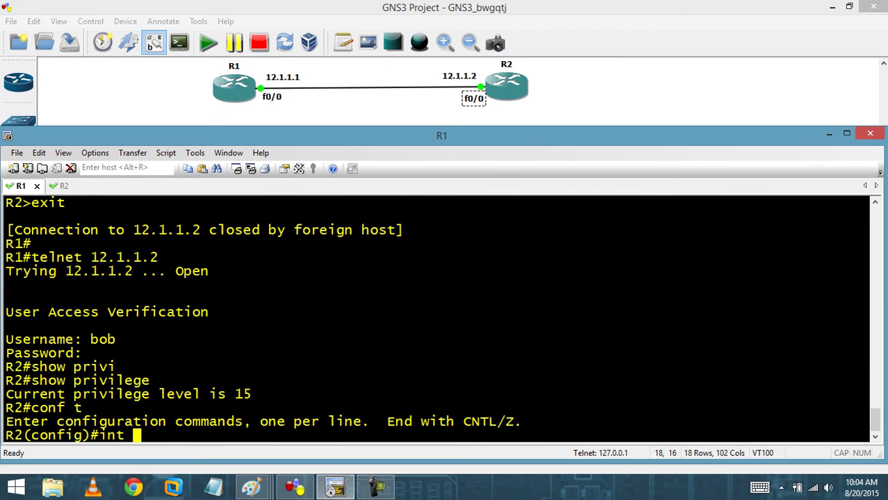
text(f0/1)
key(Return)
text(shut)
key(Return)
text(no shut)
key(Return)
text(exit)
key(Return)
key(Return)
key(Return)
key(Return)
key(Return)
key(Return)
key(Return)
key(Return)
key(Return)
key(Return)
key(Return)
key(Return)
key(Return)
key(Return)
key(Return)
key(Return)
key(Return)
key(Return)
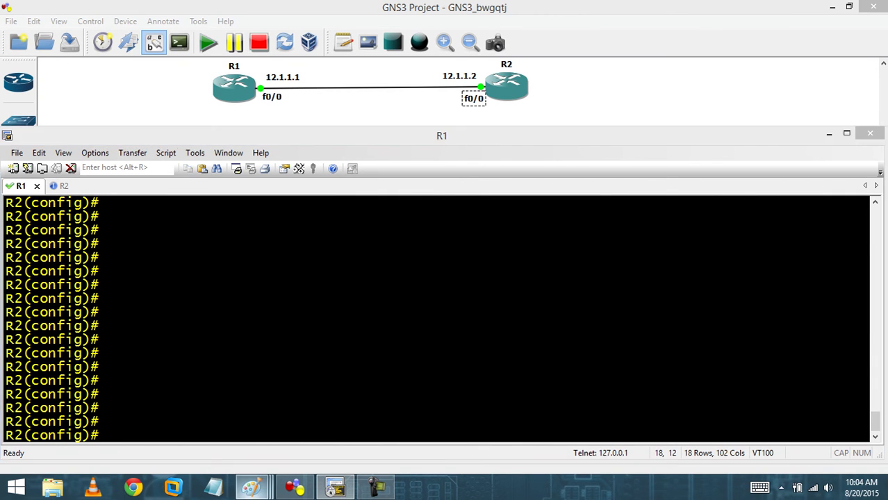
Start a new blank Paint canvas without saving the previous drawing
mouse_move(251, 486)
click(396, 417)
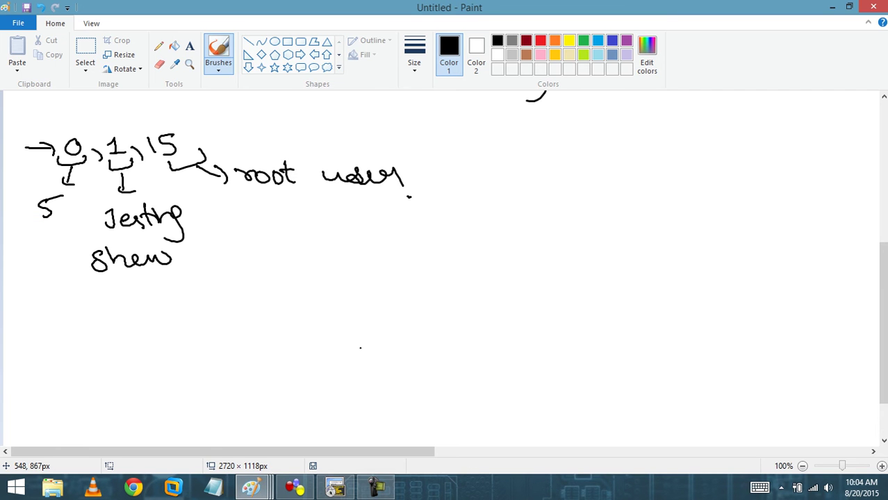
key(ctrl+n)
key(Tab)
key(Return)
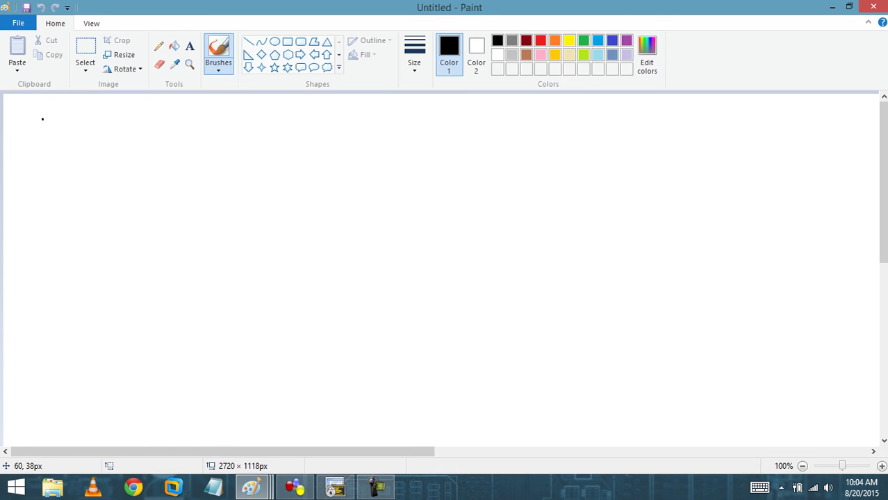
Handwrite the 'Privilege' heading with a bracketed 'config' note below it
mouse_move(43, 119)
mouse_down()
mouse_move(41, 134)
mouse_move(70, 120)
mouse_up()
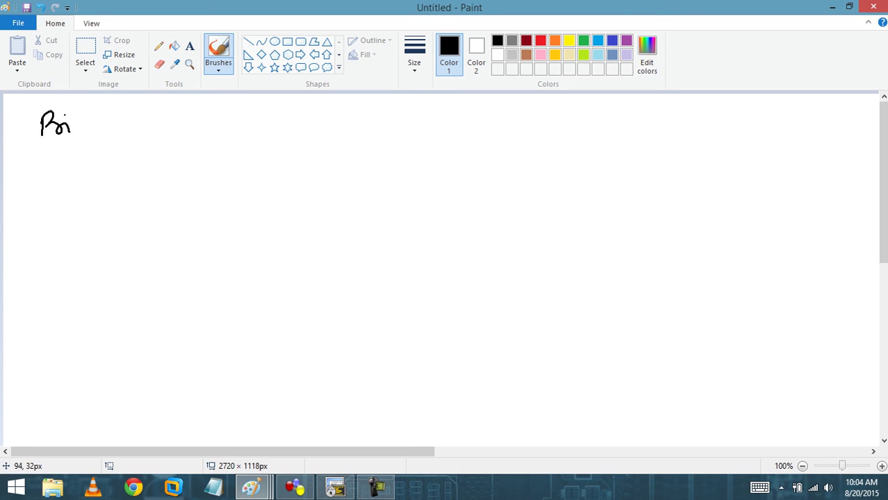
drag(38, 162, 66, 165)
drag(60, 144, 64, 165)
mouse_move(14, 153)
mouse_down()
mouse_move(4, 163)
mouse_move(28, 179)
mouse_up()
click(81, 125)
mouse_move(73, 122)
mouse_down()
mouse_move(95, 129)
mouse_move(101, 118)
mouse_move(132, 122)
mouse_move(131, 143)
mouse_up()
click(132, 122)
mouse_move(144, 130)
mouse_down()
mouse_move(150, 118)
mouse_move(166, 129)
mouse_up()
click(111, 140)
Write 'exec configure' under the config note and 'exec level' beside Privilege
drag(34, 215, 108, 206)
mouse_move(51, 240)
mouse_down()
mouse_move(54, 254)
mouse_move(74, 243)
mouse_move(90, 257)
mouse_move(138, 223)
mouse_move(170, 226)
mouse_up()
mouse_move(208, 114)
mouse_down()
mouse_move(307, 109)
mouse_move(334, 124)
mouse_move(391, 126)
mouse_up()
click(413, 118)
Write a circled 2-14 below, then level 3 followed by a boxed 'Ping'
drag(210, 185, 214, 194)
drag(218, 188, 244, 191)
drag(247, 179, 268, 195)
mouse_move(257, 165)
mouse_down()
mouse_move(181, 195)
mouse_move(271, 164)
mouse_up()
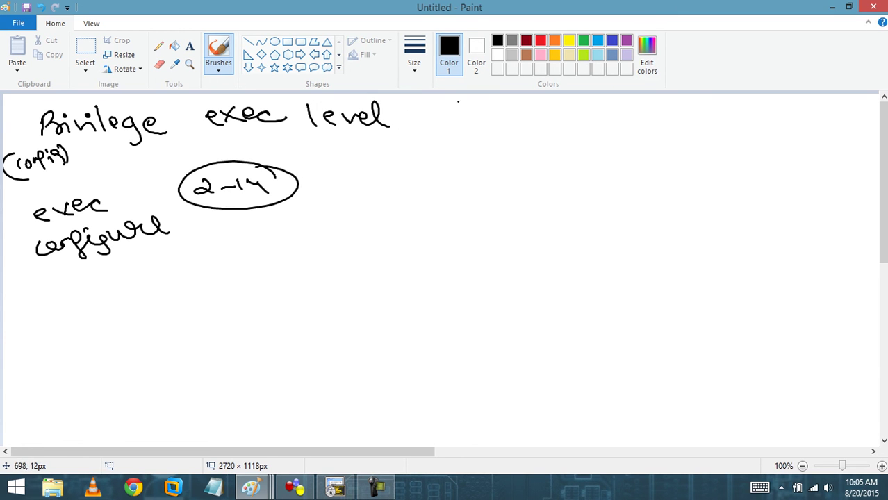
mouse_move(417, 108)
mouse_down()
mouse_move(440, 122)
mouse_move(415, 128)
mouse_up()
mouse_move(490, 102)
mouse_down()
mouse_move(492, 135)
mouse_move(491, 118)
mouse_up()
mouse_move(503, 120)
mouse_down()
mouse_move(505, 134)
mouse_move(526, 129)
mouse_move(523, 160)
mouse_move(510, 148)
mouse_up()
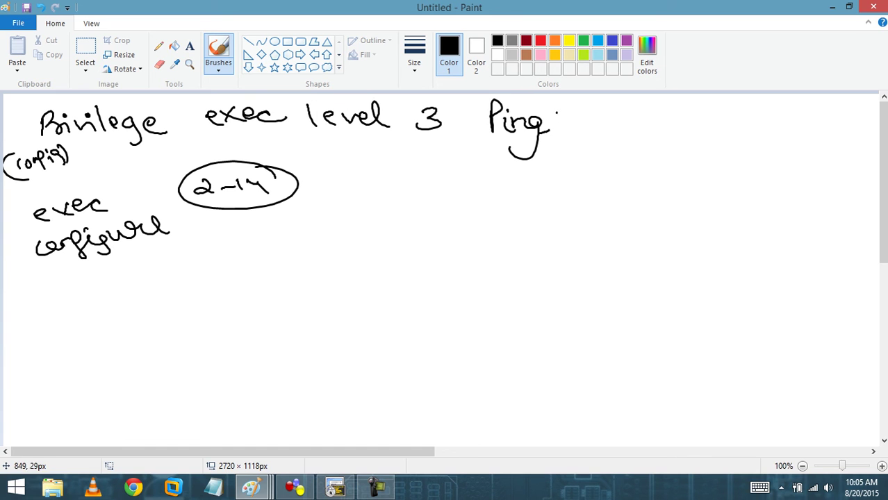
mouse_move(554, 98)
mouse_down()
mouse_move(477, 104)
mouse_move(490, 164)
mouse_move(558, 167)
mouse_move(557, 127)
mouse_up()
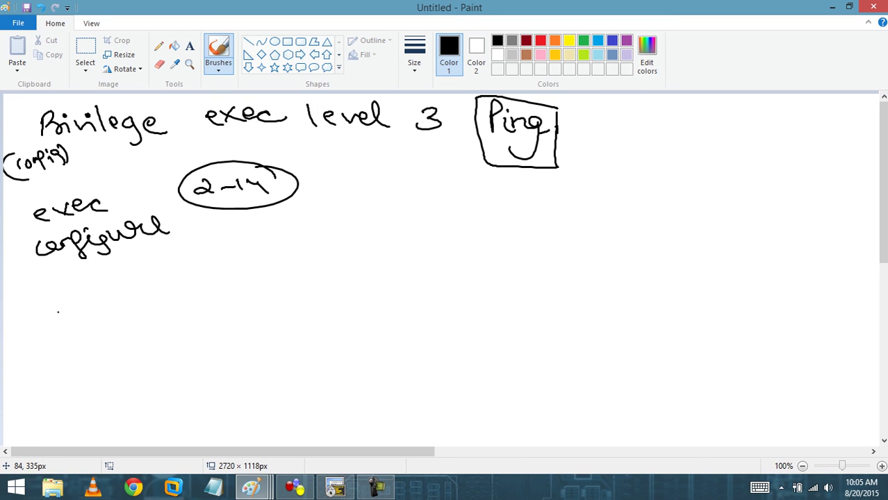
Draw a star and write 'Inheritance Rule.' beside it, underlining both words
mouse_move(31, 299)
mouse_down()
mouse_move(53, 311)
mouse_move(50, 297)
mouse_up()
mouse_move(96, 281)
mouse_down()
mouse_move(120, 277)
mouse_move(103, 308)
mouse_move(133, 303)
mouse_up()
mouse_move(142, 268)
mouse_down()
mouse_move(141, 294)
mouse_move(161, 300)
mouse_up()
drag(164, 293, 211, 296)
mouse_move(214, 262)
mouse_down()
mouse_move(221, 296)
mouse_move(262, 295)
mouse_up()
drag(277, 278, 299, 303)
mouse_move(356, 258)
mouse_down()
mouse_move(358, 294)
mouse_move(337, 280)
mouse_move(417, 295)
mouse_up()
drag(426, 254, 431, 296)
drag(434, 289, 457, 297)
click(464, 297)
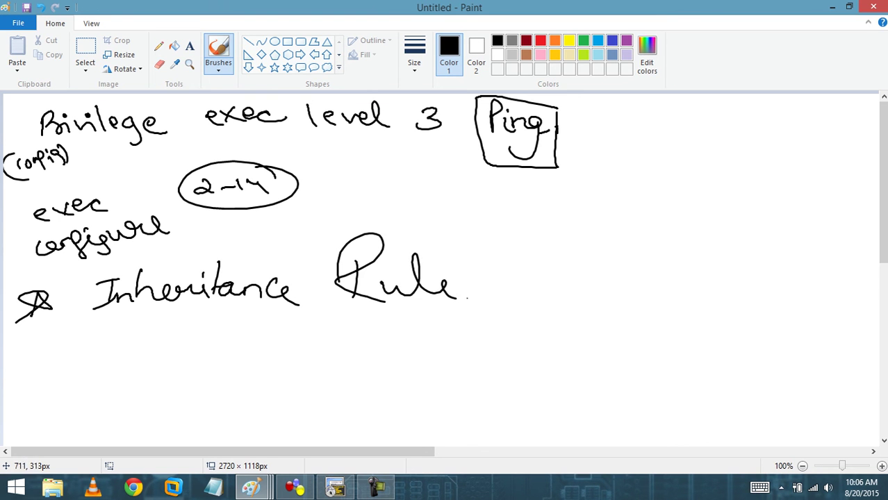
drag(322, 312, 474, 308)
drag(95, 337, 335, 321)
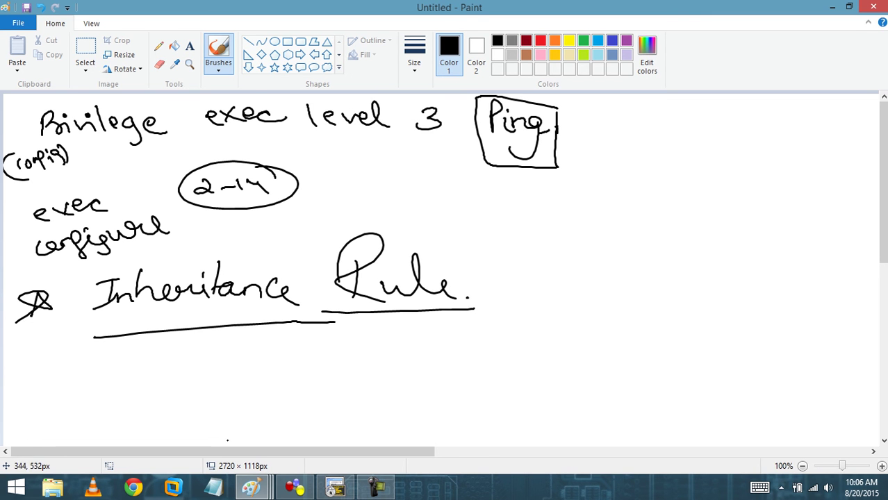
In the bar-chart drawing, commit the tallest bar and brush a stick figure atop bar two
mouse_move(252, 487)
click(111, 417)
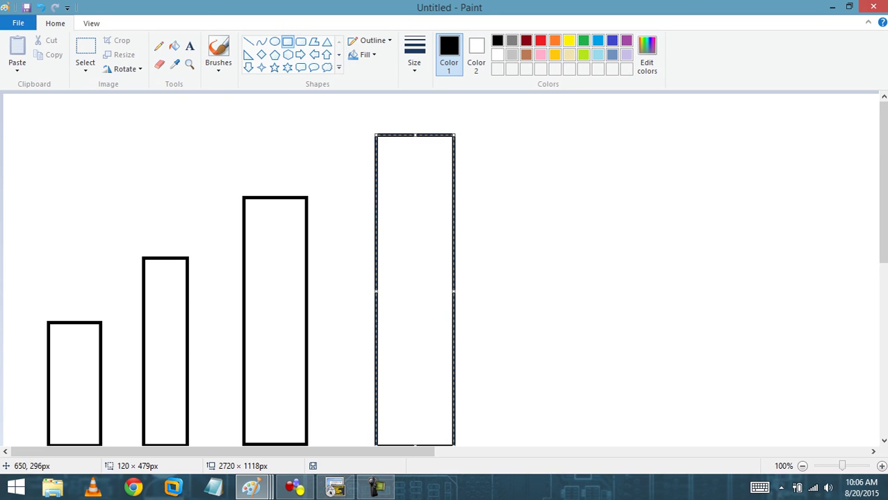
click(852, 280)
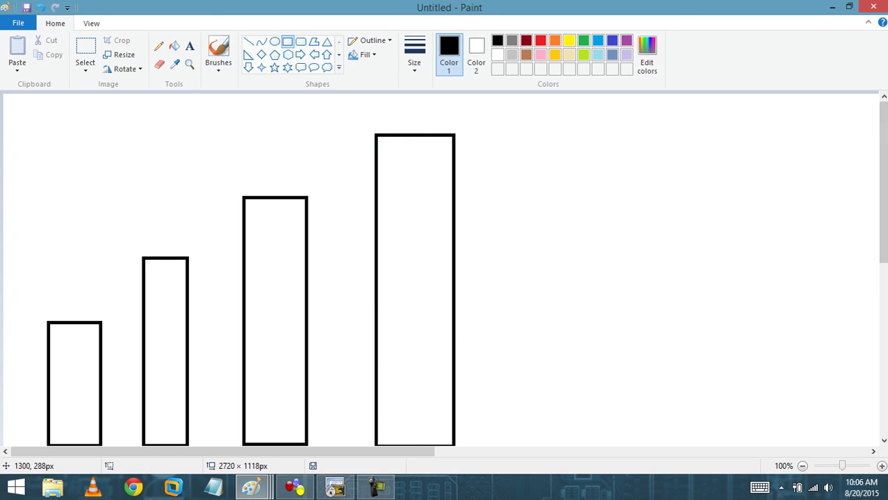
click(218, 50)
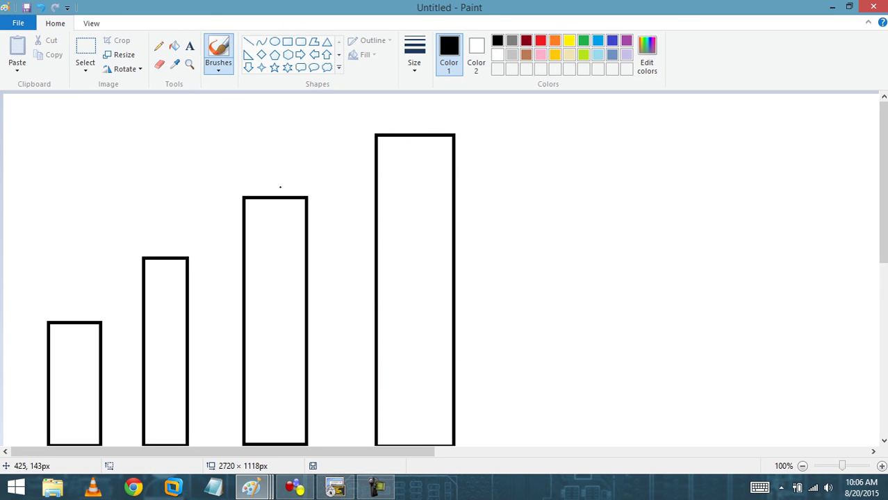
mouse_move(160, 237)
mouse_down()
mouse_move(164, 245)
mouse_move(172, 237)
mouse_move(174, 255)
mouse_up()
drag(170, 249, 178, 255)
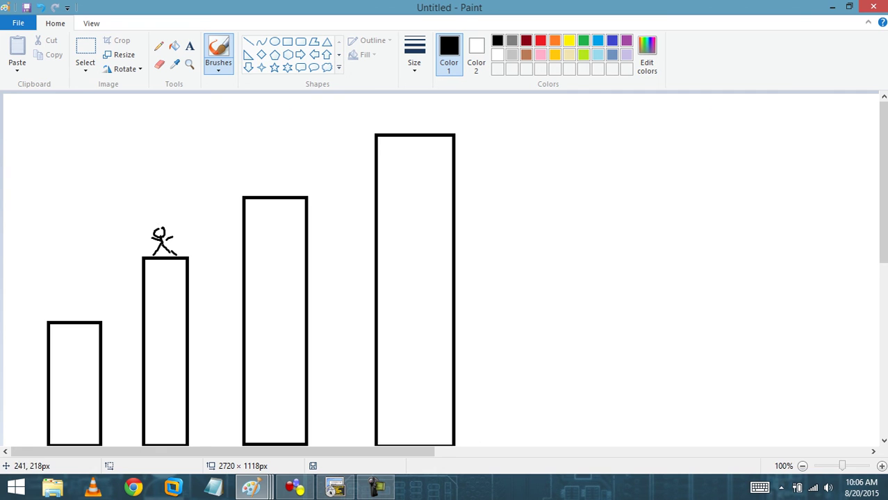
Label the four bars A, B, C and D from left to right
mouse_move(61, 362)
mouse_down()
mouse_move(62, 385)
mouse_move(79, 384)
mouse_up()
drag(62, 375, 77, 375)
drag(162, 364, 162, 382)
drag(162, 362, 163, 382)
drag(277, 397, 293, 405)
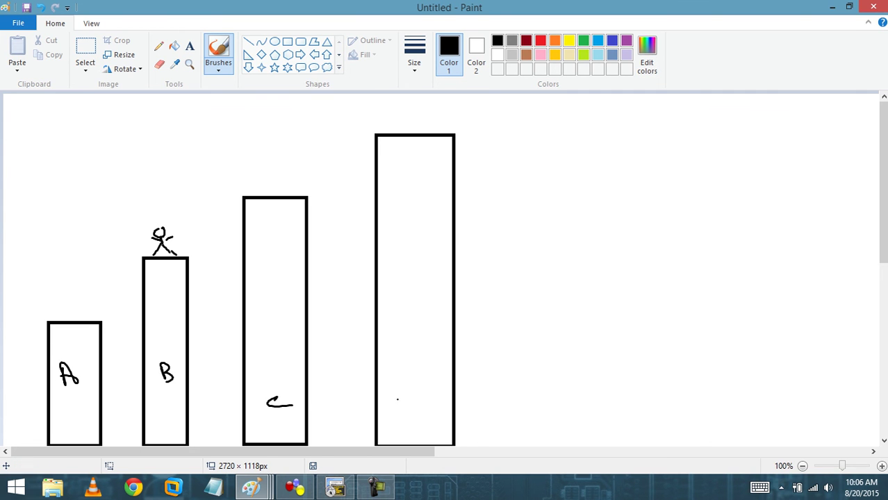
drag(408, 394, 409, 408)
drag(408, 385, 410, 407)
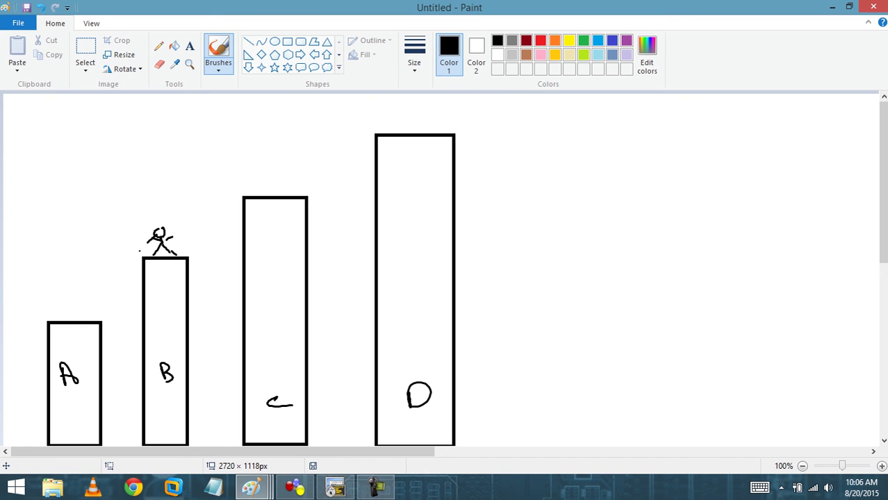
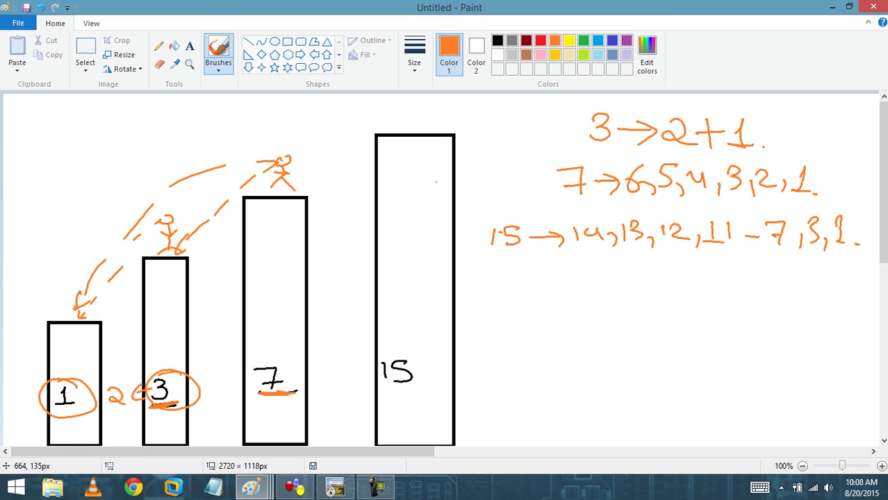
Handwrite 'Privilege 7 → 6 – 1' in orange below the level list, then switch to the black-ink drawing
mouse_move(522, 324)
mouse_down()
mouse_move(531, 307)
mouse_move(552, 325)
mouse_move(622, 327)
mouse_move(644, 349)
mouse_move(652, 336)
mouse_up()
mouse_move(681, 314)
mouse_down()
mouse_move(689, 313)
mouse_move(698, 338)
mouse_up()
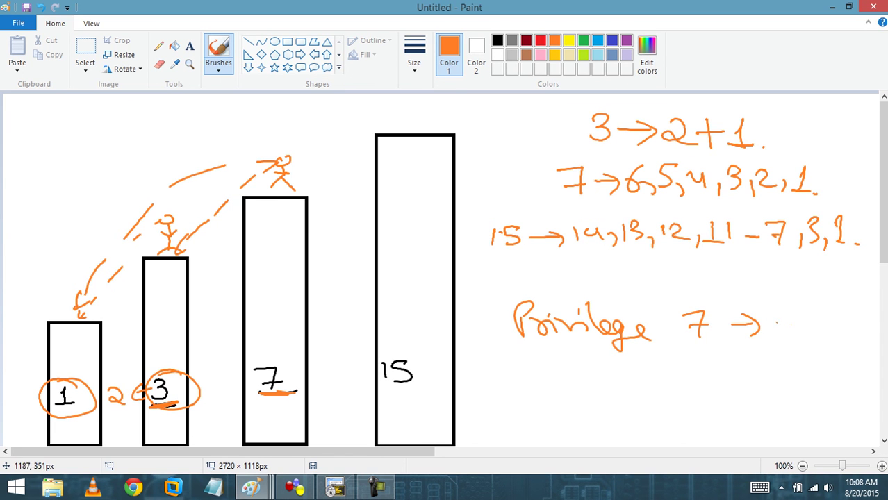
drag(775, 315, 770, 326)
click(786, 325)
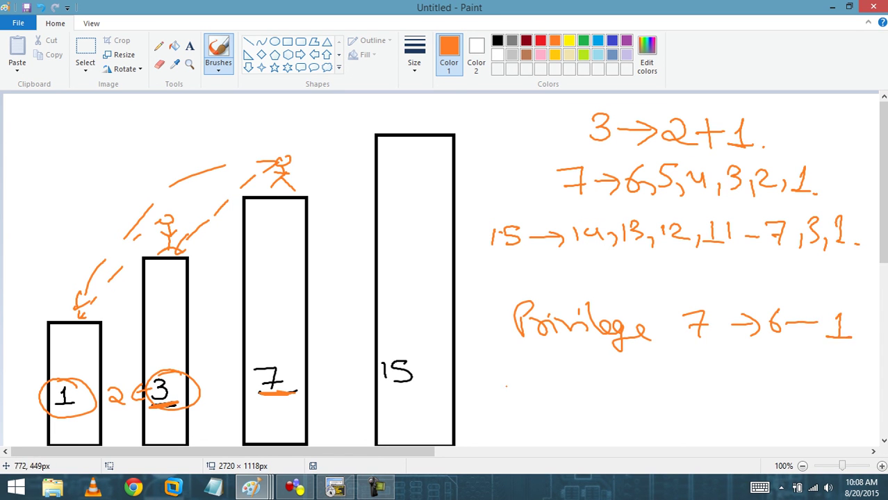
mouse_move(252, 487)
click(250, 407)
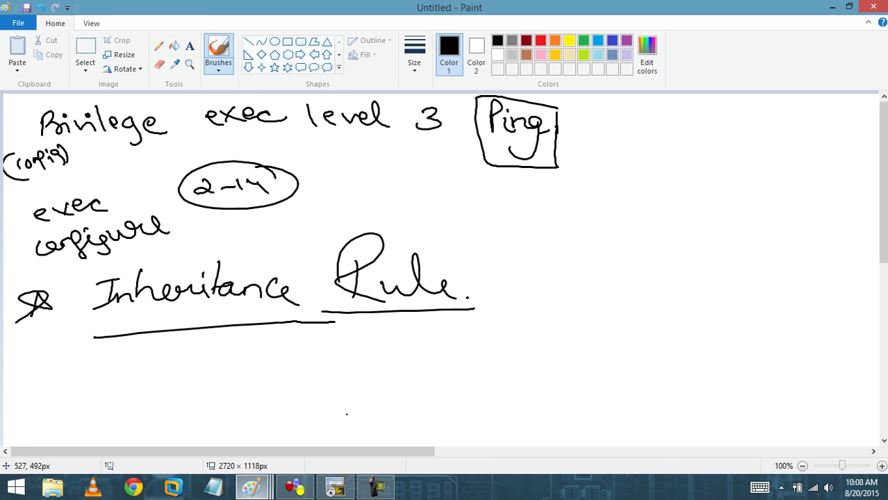
Loop around the Inheritance Rule note and box the level 3
mouse_move(95, 339)
mouse_down()
mouse_move(72, 284)
mouse_move(186, 253)
mouse_move(416, 214)
mouse_move(515, 225)
mouse_move(497, 299)
mouse_move(373, 311)
mouse_up()
drag(346, 324, 373, 320)
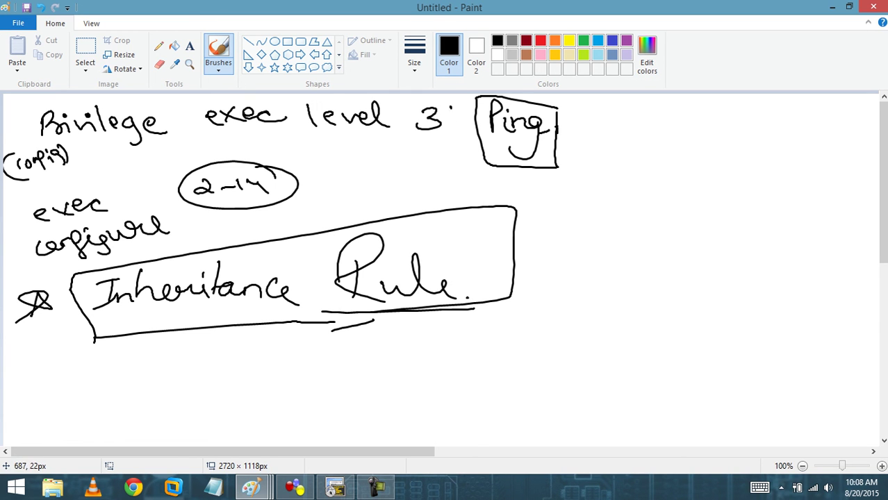
drag(414, 136, 440, 100)
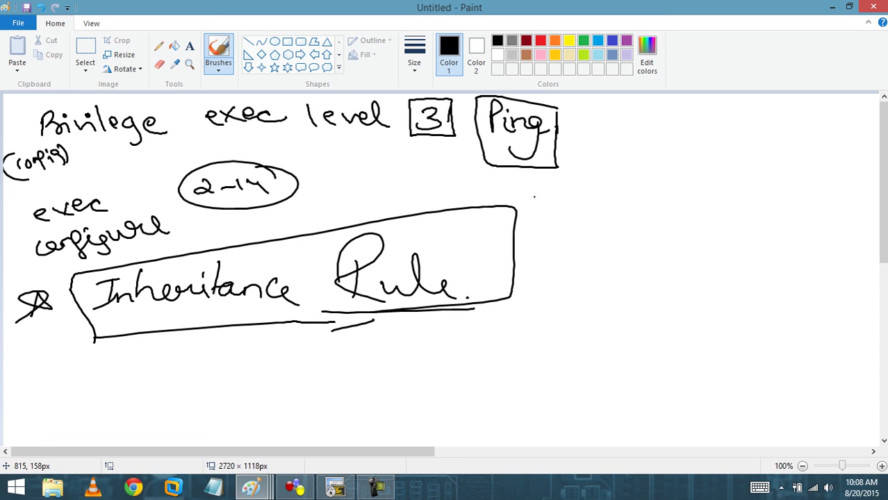
Write '2 → Config', circle it with an arrow to the 3, then bring the R1 terminal forward
mouse_move(556, 219)
mouse_down()
mouse_move(580, 232)
mouse_move(617, 224)
mouse_up()
mouse_move(606, 217)
mouse_down()
mouse_move(616, 235)
mouse_move(660, 233)
mouse_move(664, 244)
mouse_up()
mouse_move(674, 229)
mouse_down()
mouse_move(695, 236)
mouse_move(688, 248)
mouse_move(541, 233)
mouse_move(702, 217)
mouse_up()
mouse_move(565, 211)
mouse_down()
mouse_move(440, 139)
mouse_move(454, 158)
mouse_up()
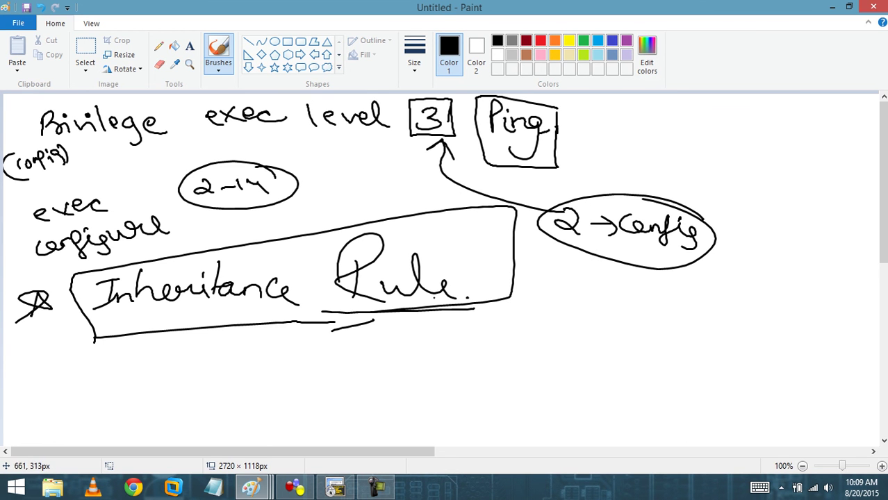
click(335, 488)
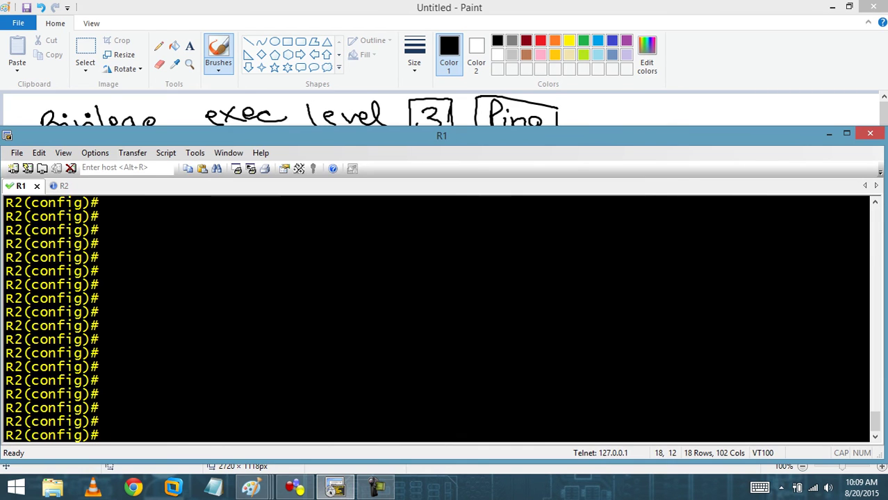
On R2, enter 'privilege exec level 3 ping' to let level 3 run ping
click(295, 488)
click(335, 488)
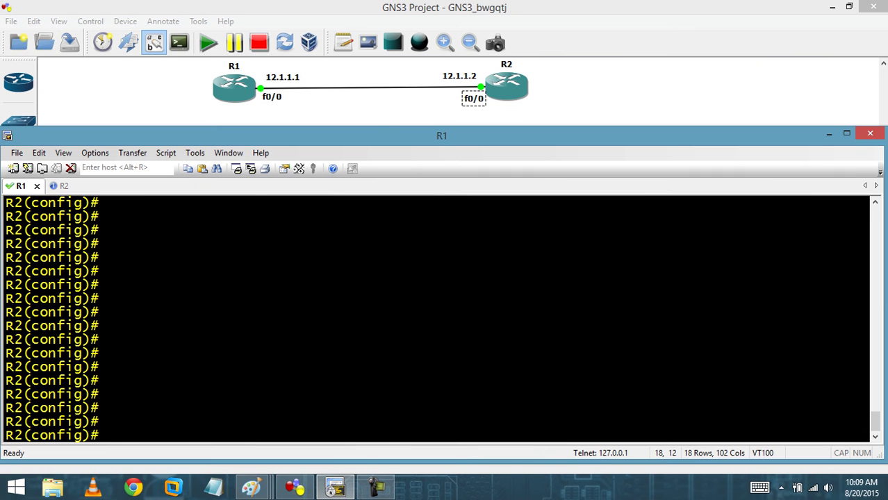
text(privi)
key(Tab)
text(exec le)
key(Tab)
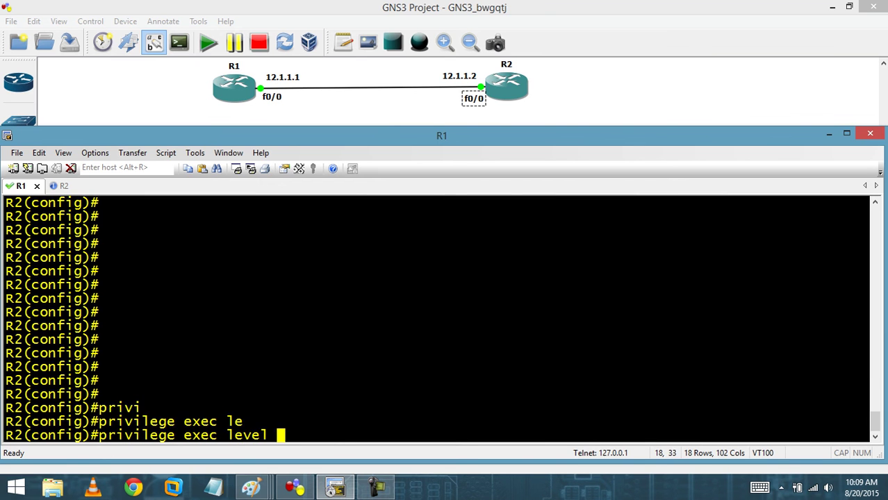
text(3 ping)
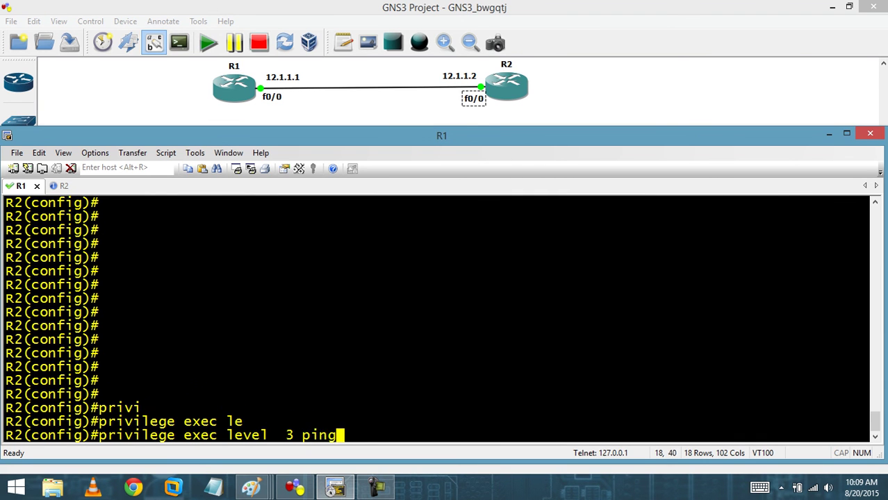
key(Return)
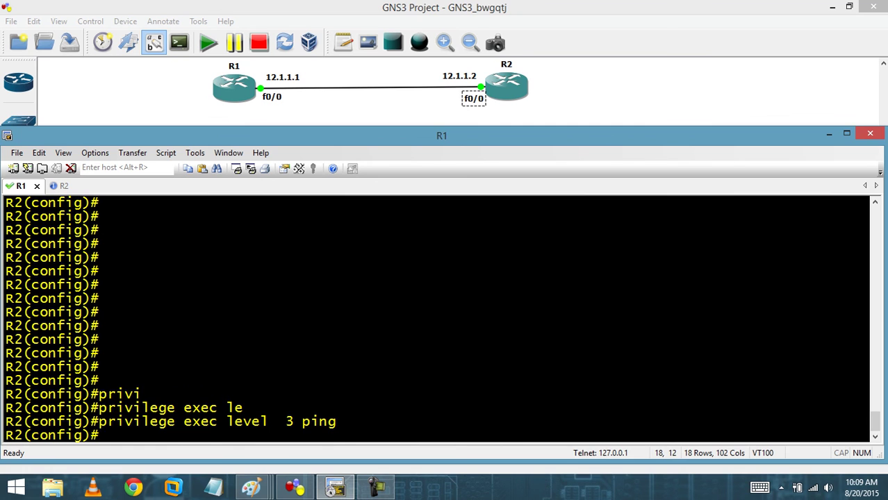
Recall the command and enter 'privilege exec level 3 telnet'
key(Up)
key(BackSpace)
key(BackSpace)
key(BackSpace)
key(BackSpace)
key(BackSpace)
key(BackSpace)
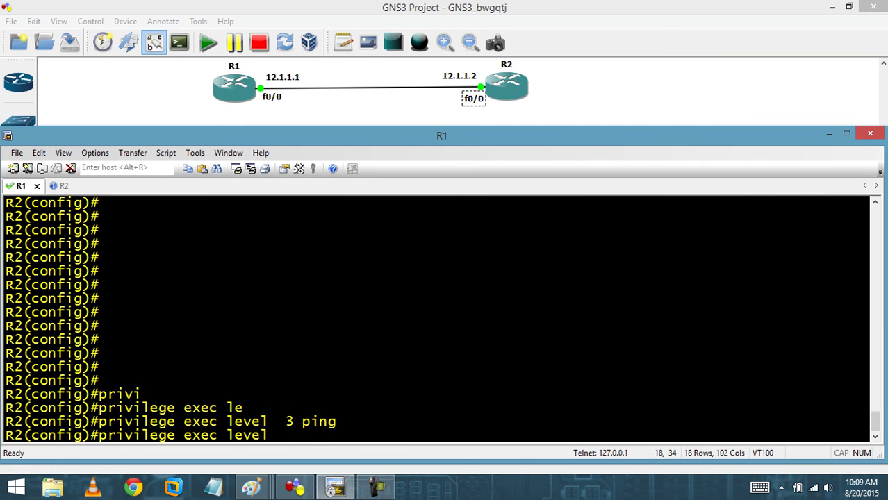
text(3 telnet)
key(Return)
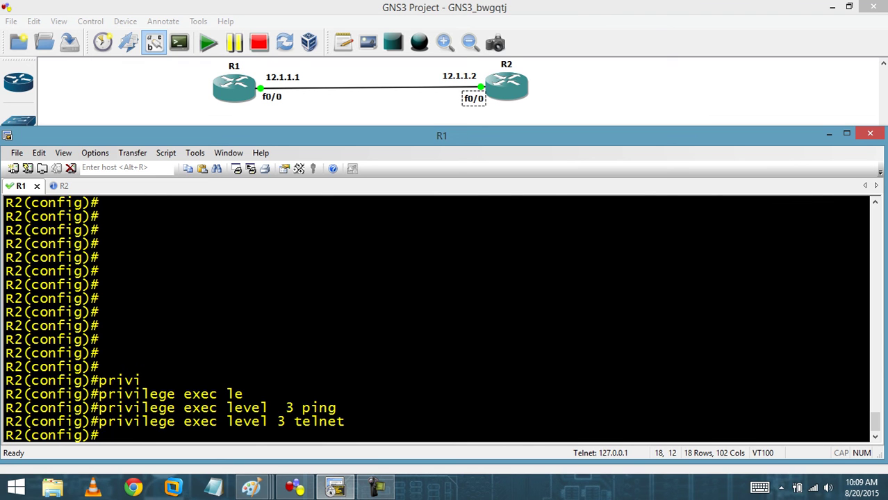
Create a local user with privilege 3 and a password on R2
text(usern)
key(Tab)
text(cisco )
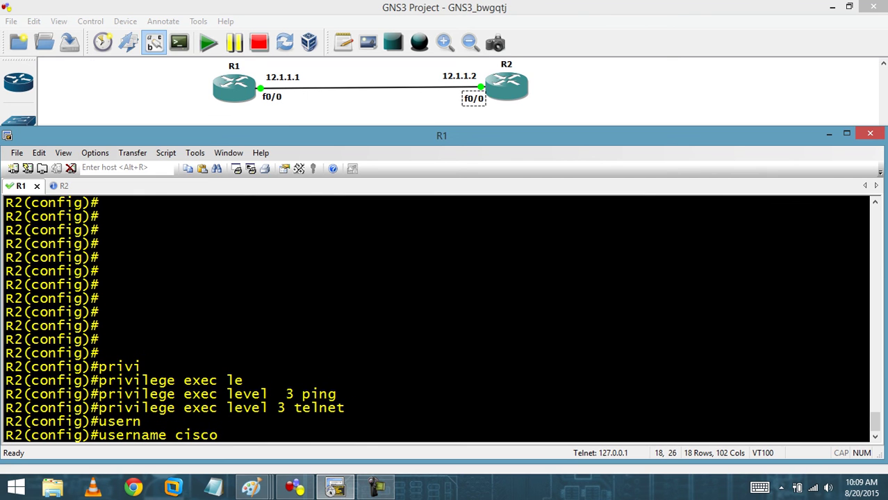
text(pri)
key(Tab)
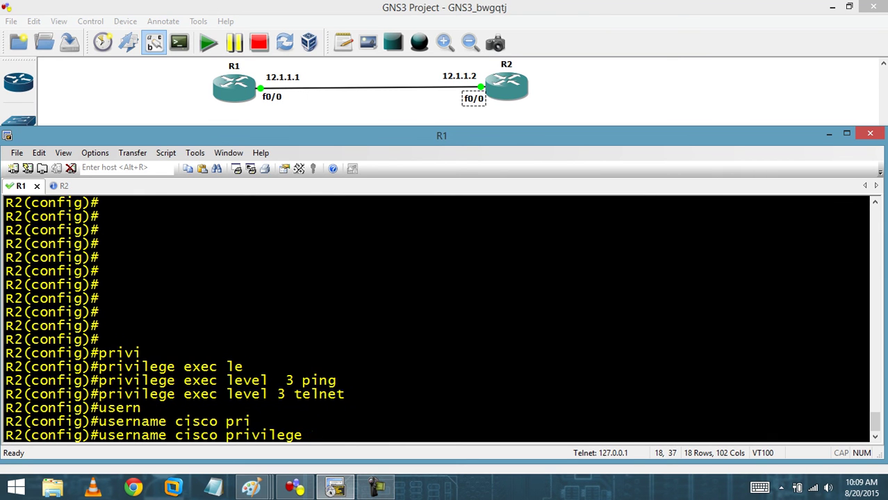
key(BackSpace)
key(BackSpace)
key(BackSpace)
key(BackSpace)
key(BackSpace)
key(BackSpace)
key(BackSpace)
key(BackSpace)
key(BackSpace)
key(BackSpace)
key(BackSpace)
key(BackSpace)
key(BackSpace)
key(BackSpace)
key(BackSpace)
key(BackSpace)
key(BackSpace)
key(BackSpace)
key(Tab)
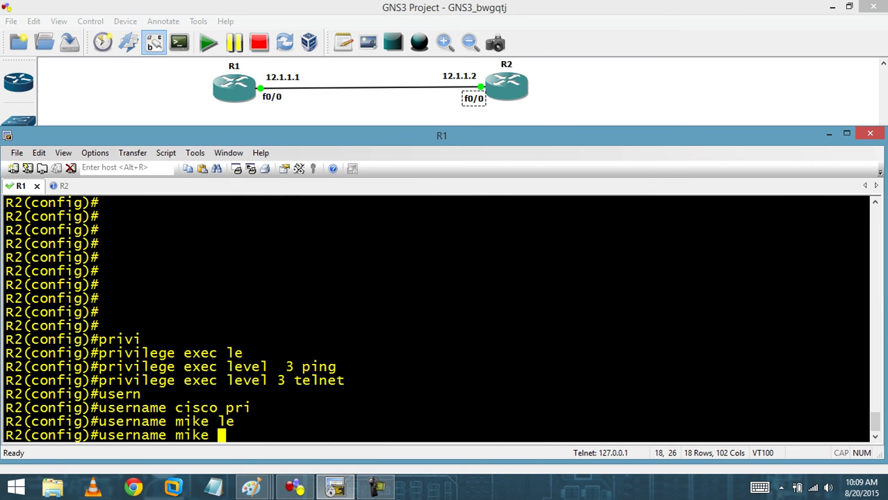
text(pri)
key(Tab)
text(3 pas)
key(Tab)
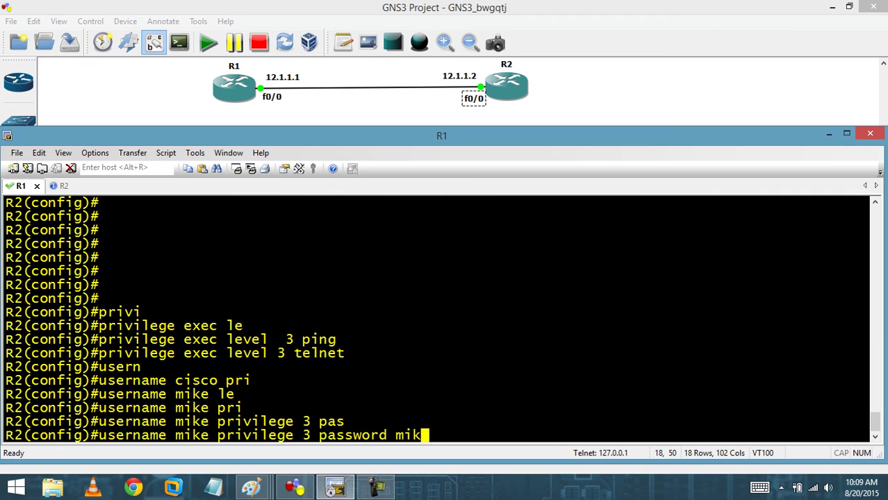
key(Return)
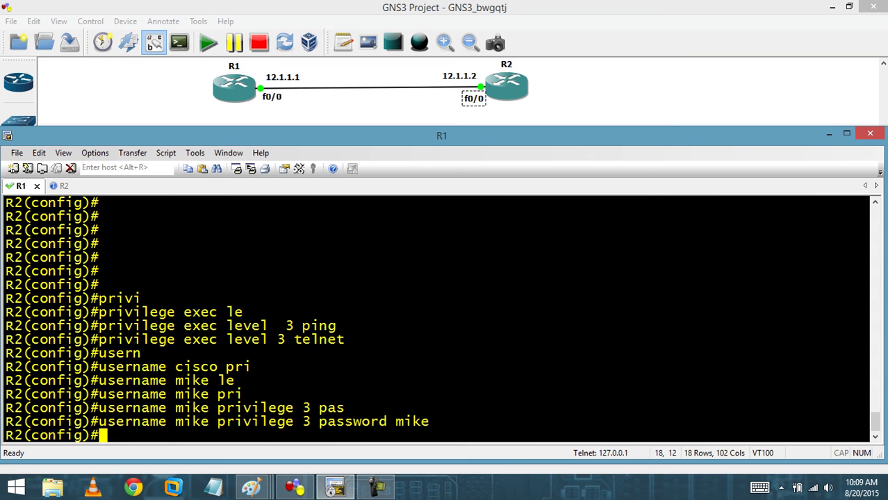
Exit configuration mode and close the telnet session back to R1
text(exit)
key(Return)
key(Return)
text(exit)
key(Return)
key(Return)
key(Return)
key(Return)
key(Return)
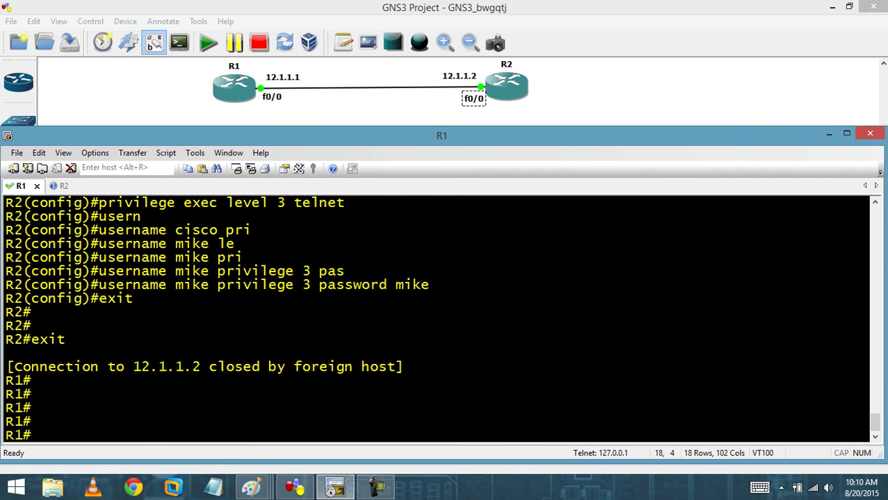
On R2's console, return to privileged exec and run 'show run | sec username'
key(Return)
key(Return)
key(Return)
key(Return)
key(Return)
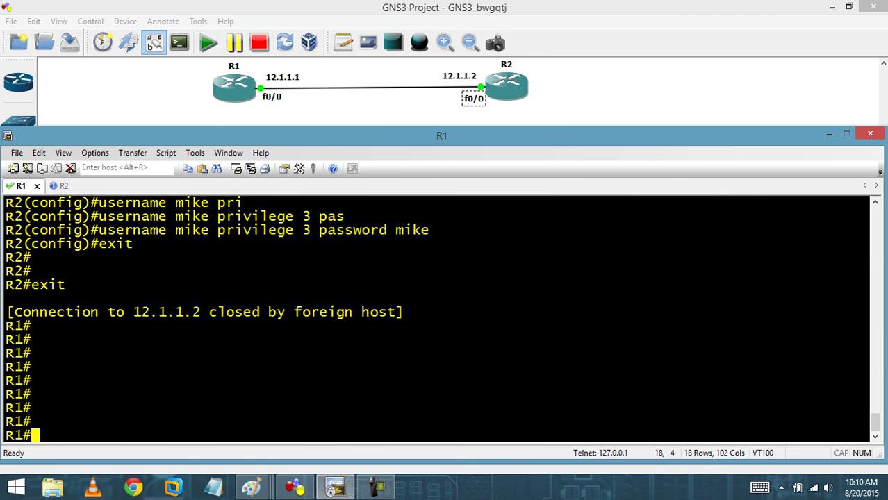
key(ctrl+Tab)
key(ctrl+z)
text(show run /)
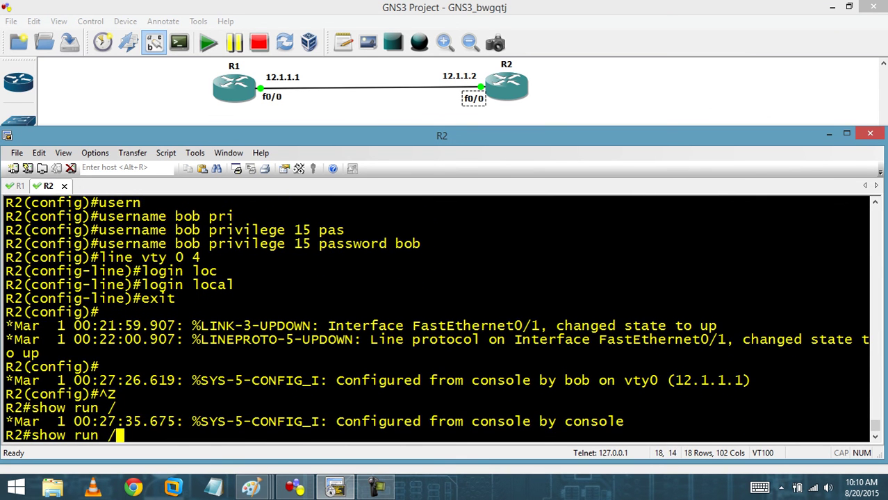
key(Up)
key(Up)
text(| sec u)
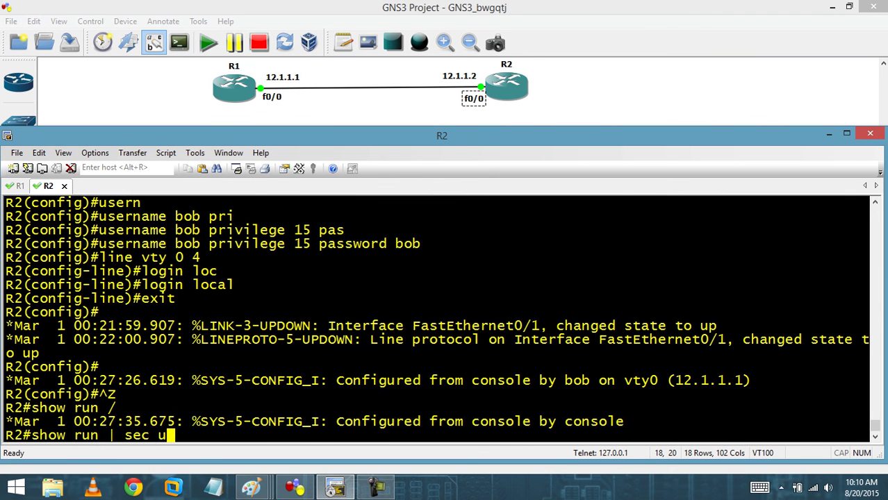
text(sername)
key(Return)
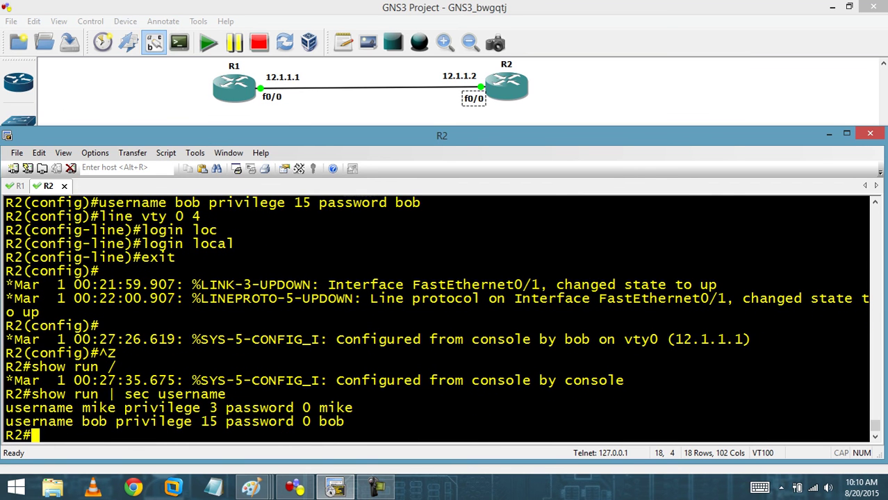
Highlight the level-3 user's privilege and password settings in the output
drag(100, 421, 226, 408)
double_click(259, 408)
drag(311, 408, 353, 408)
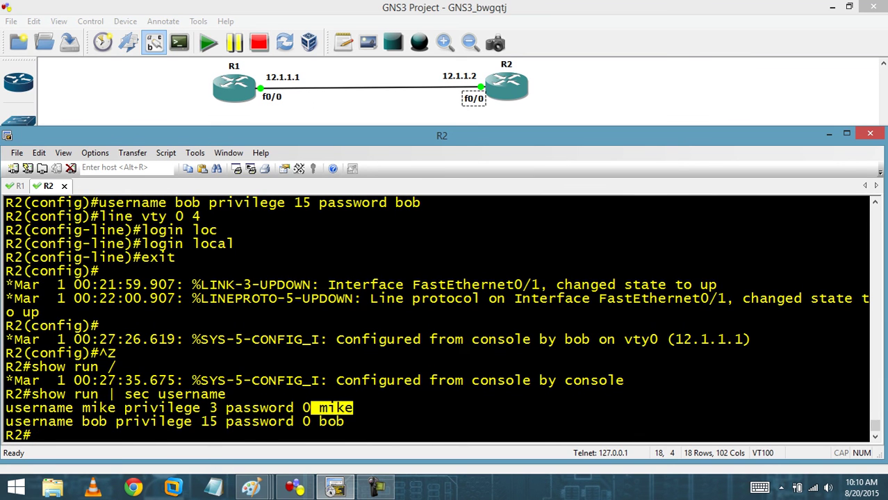
From R1, telnet to R2 at 12.1.1.2 and log in as the level-3 user
key(ctrl+Tab)
text(tel)
key(Tab)
text(12.1.12)
key(BackSpace)
text(.)
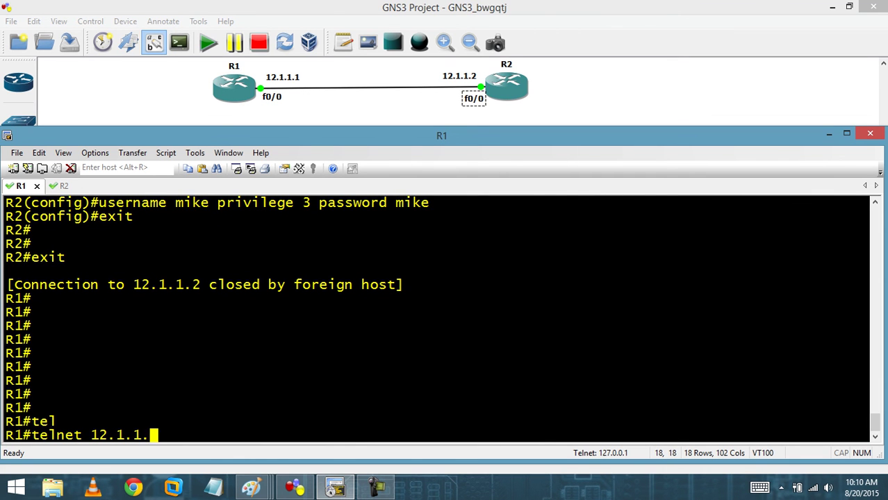
text(2)
key(Return)
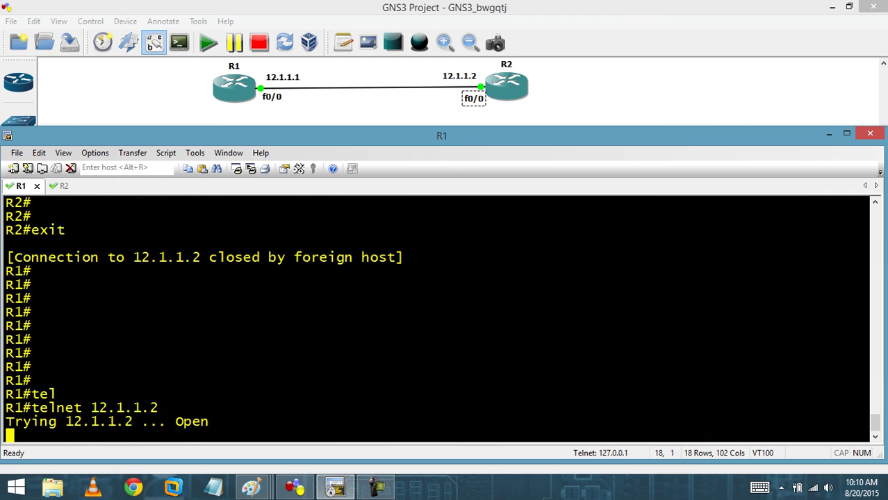
text(mike)
key(Return)
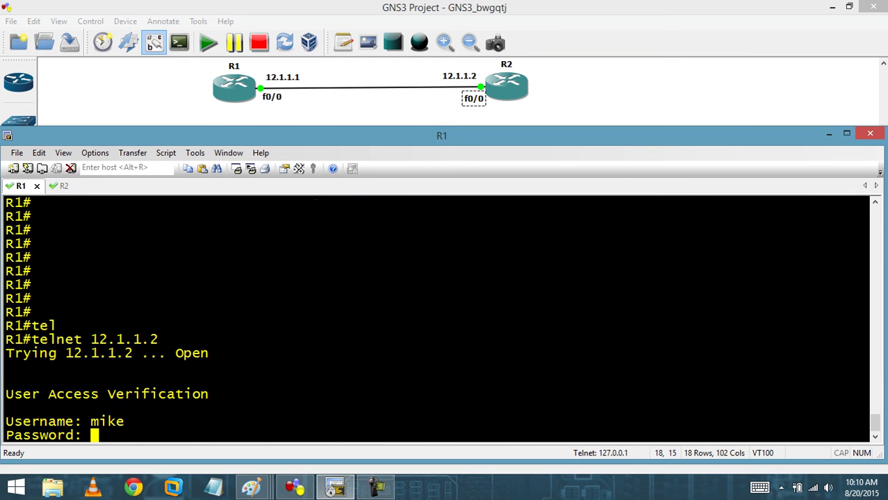
key(Return)
Run 'show privilege' and highlight that the current level is 3
text(show privi)
key(Tab)
key(Return)
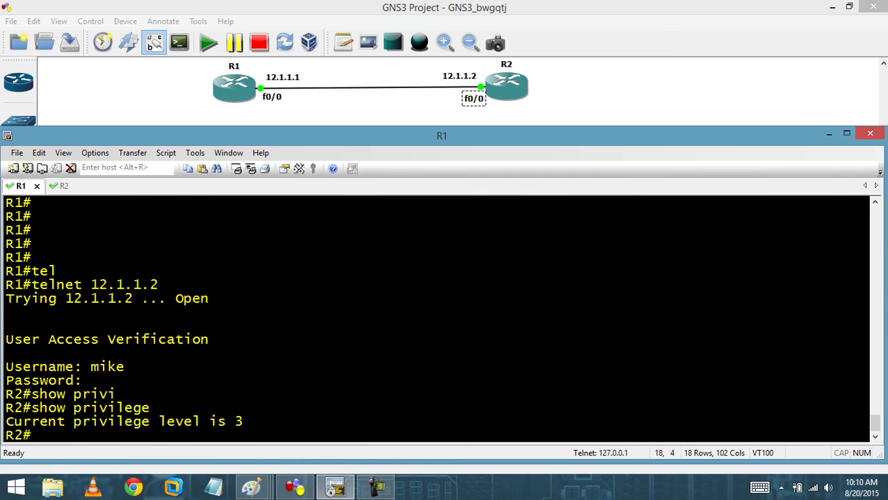
drag(202, 422, 242, 422)
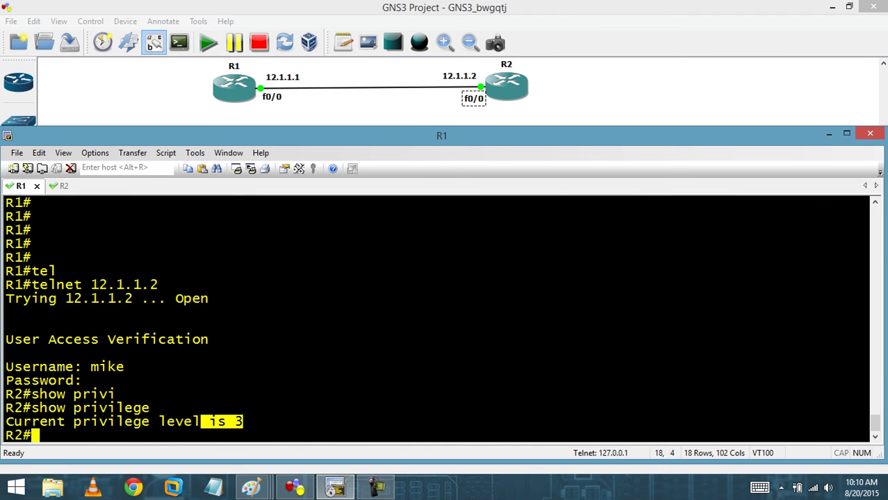
Show that 'conf t' is rejected as invalid input, then return to R2's console
text(conf t)
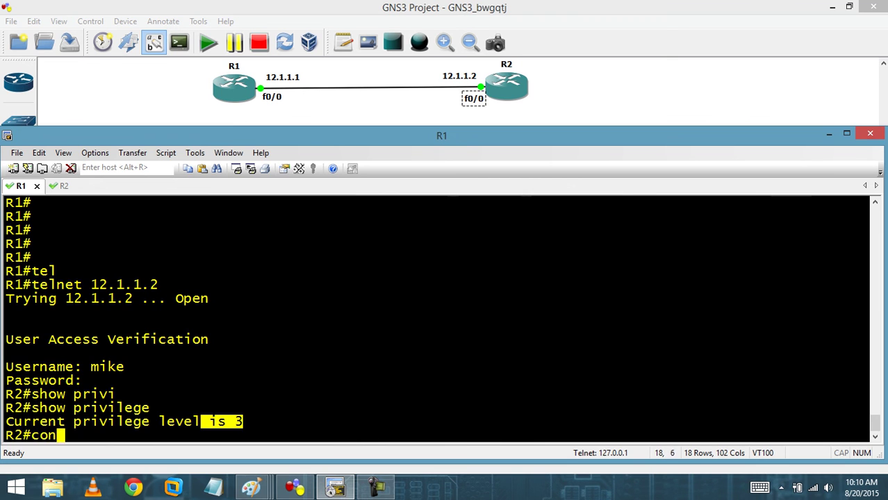
key(Return)
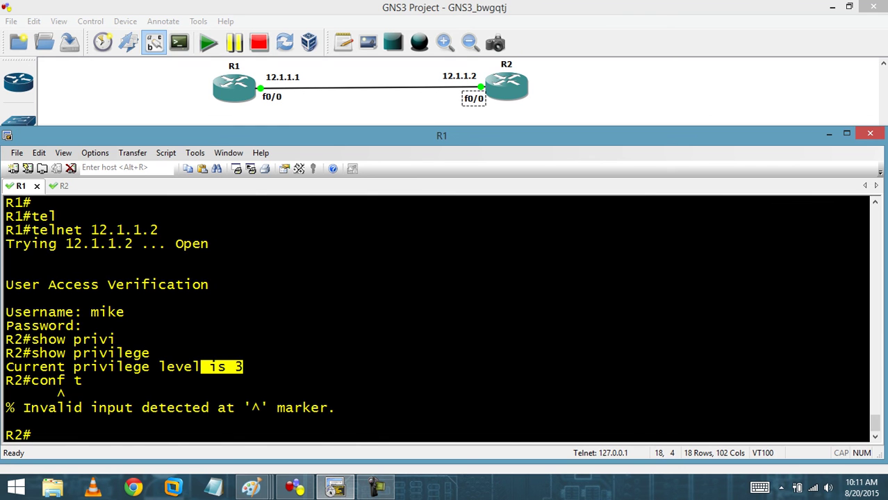
click(222, 367)
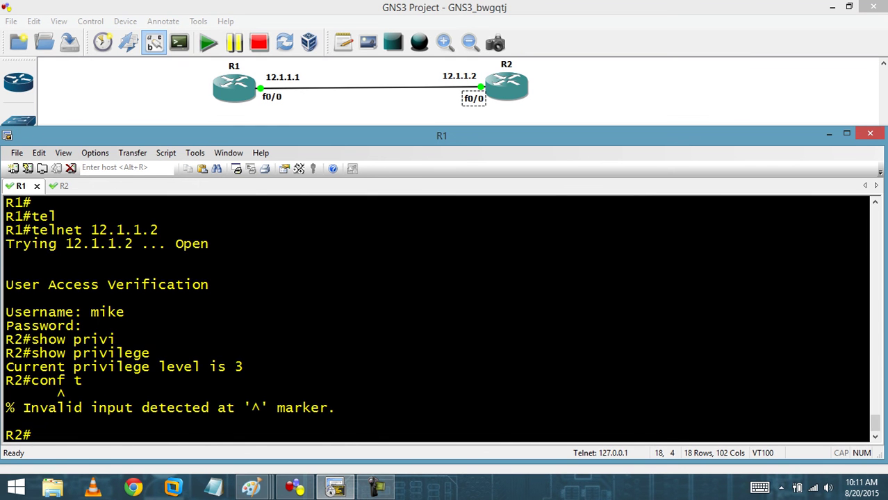
drag(15, 380, 22, 381)
key(ctrl+Tab)
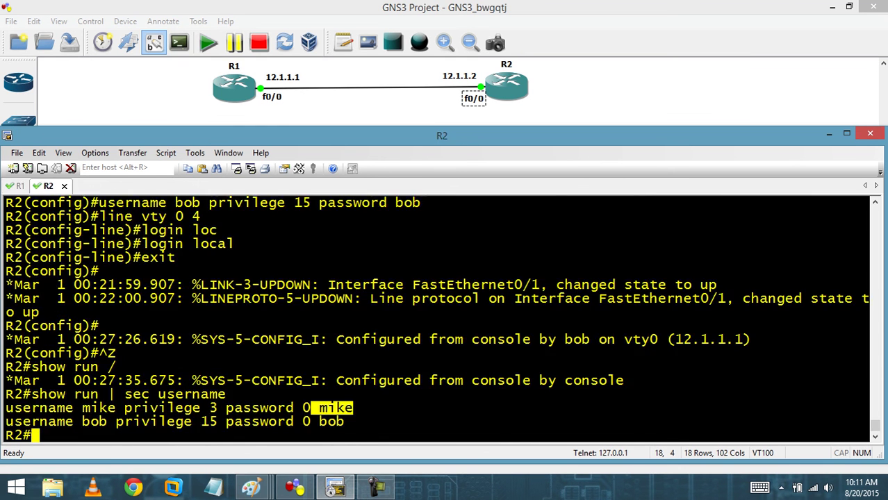
On R2, enter config mode and run 'privilege exec level 3 configure terminal'
text(conf t)
key(Return)
key(Return)
text(usern)
key(Tab)
text(mi)
key(BackSpace)
key(BackSpace)
key(BackSpace)
key(BackSpace)
key(BackSpace)
key(BackSpace)
key(BackSpace)
key(BackSpace)
key(BackSpace)
key(BackSpace)
key(BackSpace)
text(privi)
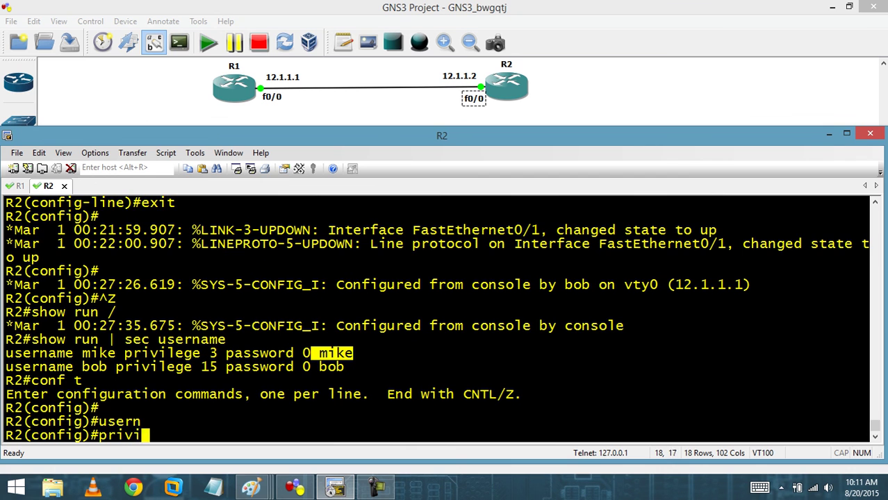
key(Tab)
text(exec le)
key(Tab)
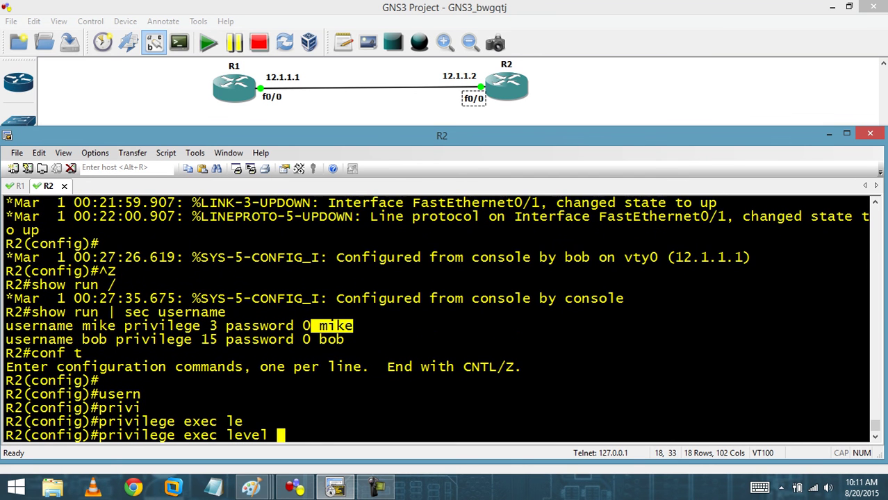
text(3 confi)
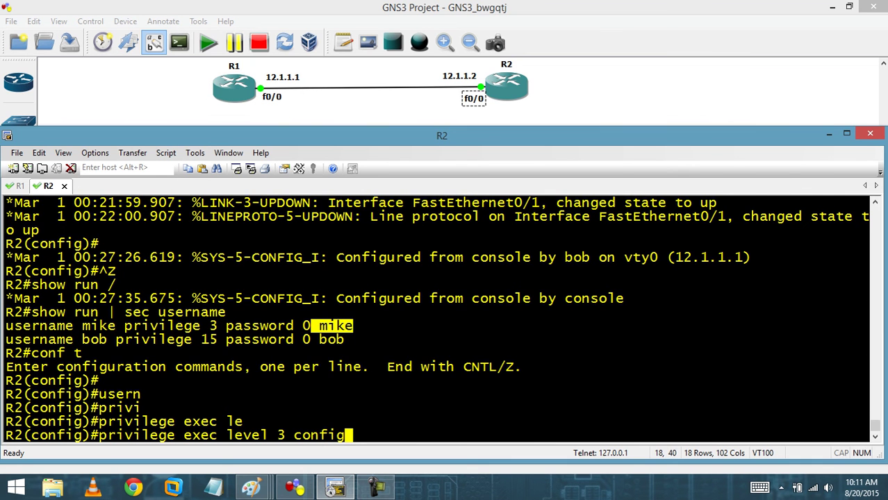
text(g)
key(Tab)
text(ure)
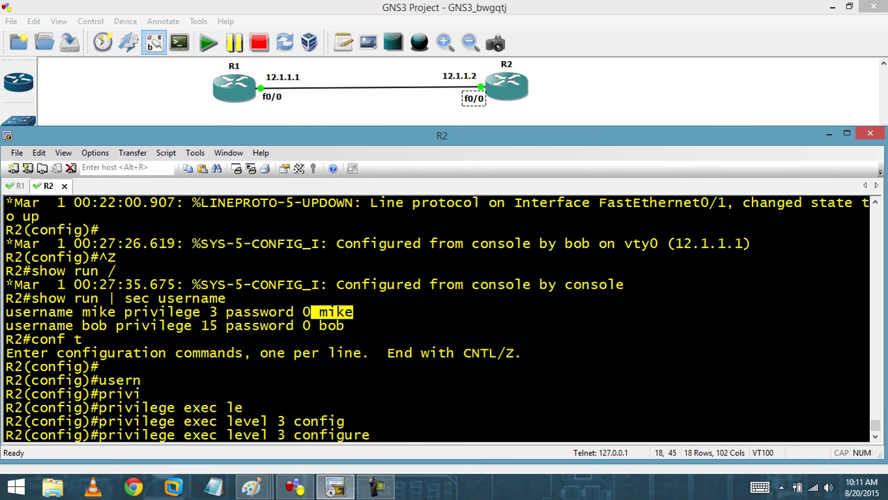
text( terminal)
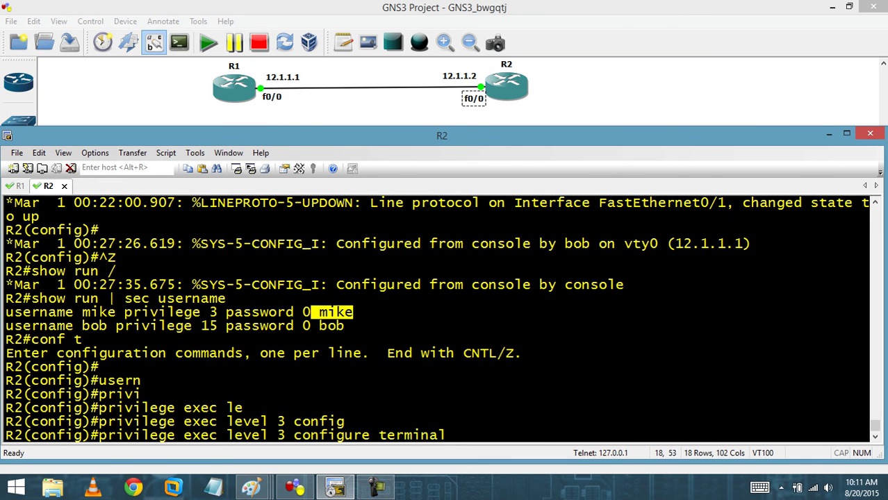
key(Return)
In the level-3 session, enter 'conf t' and list the available configuration commands with '?'
key(ctrl+Tab)
text(conf t)
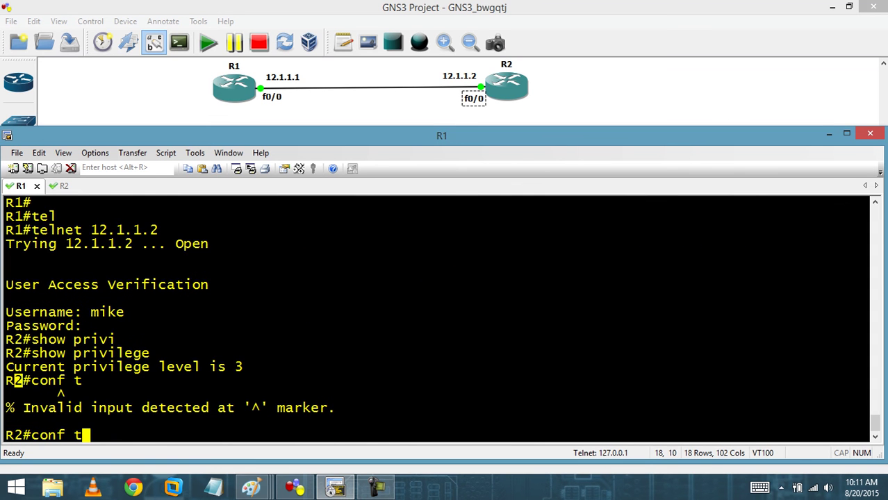
key(Return)
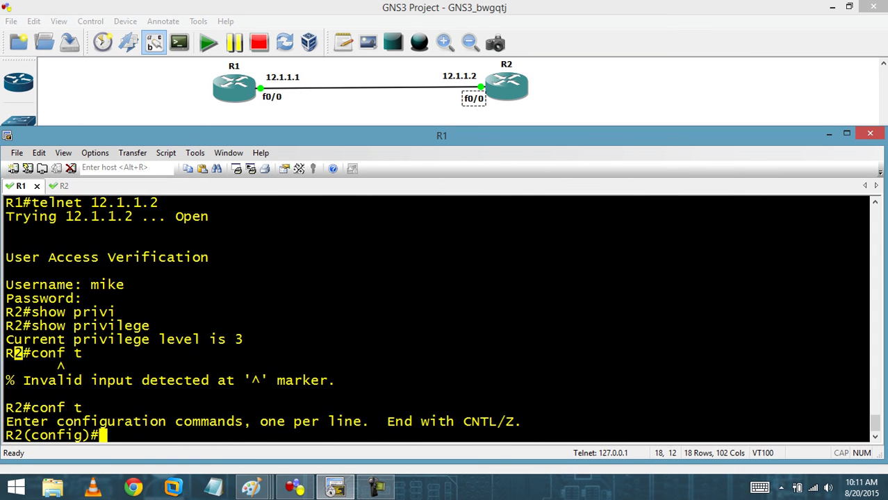
text(?)
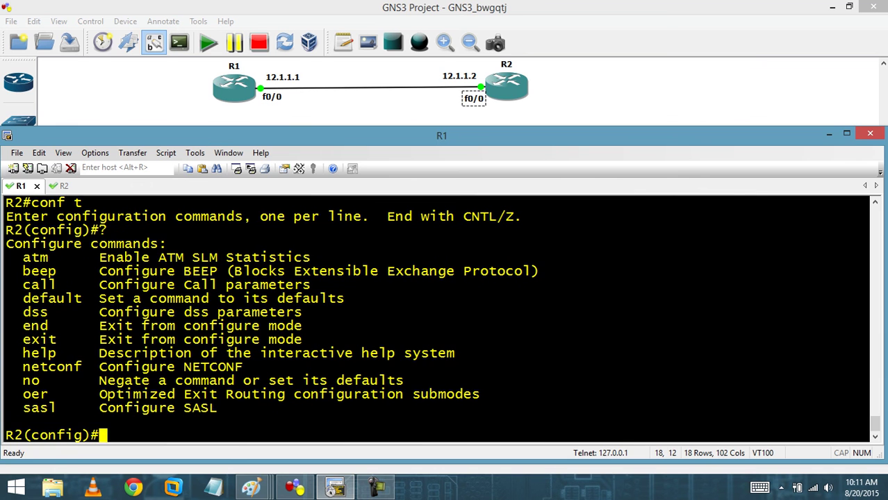
drag(7, 257, 107, 435)
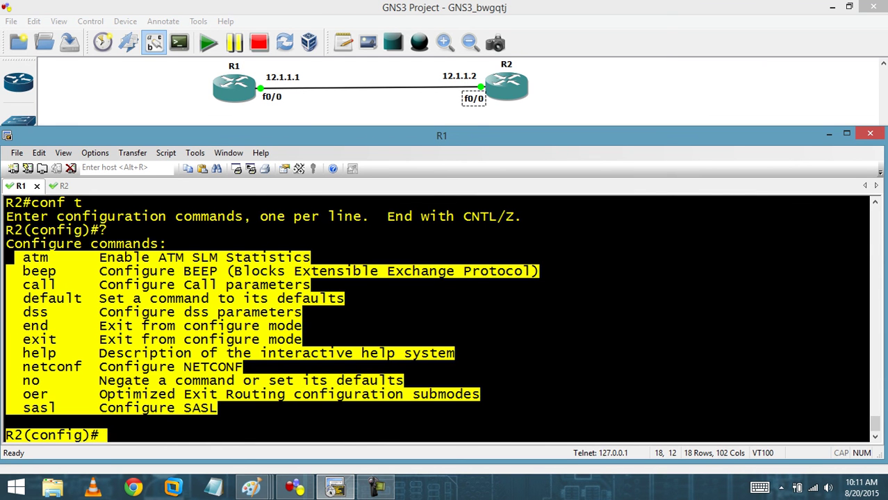
On R2, enter 'privilege configure level 3 int f0/0'
key(ctrl+Tab)
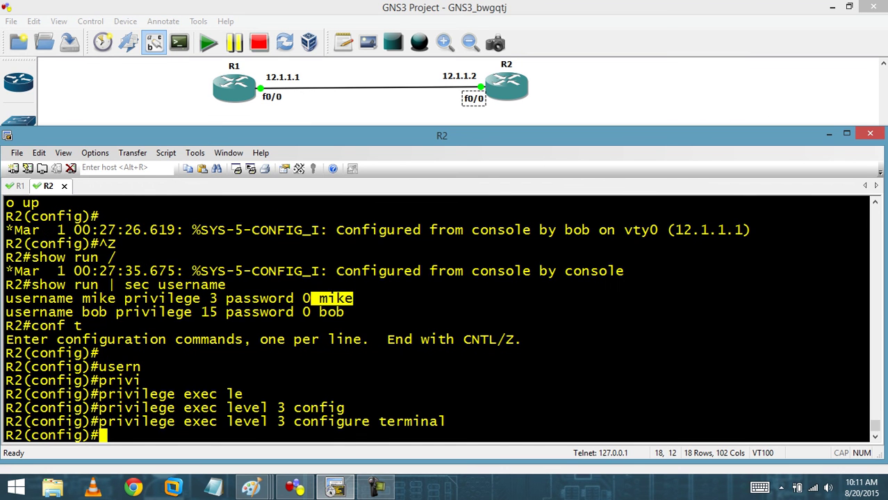
text(privi)
key(Tab)
text(conf)
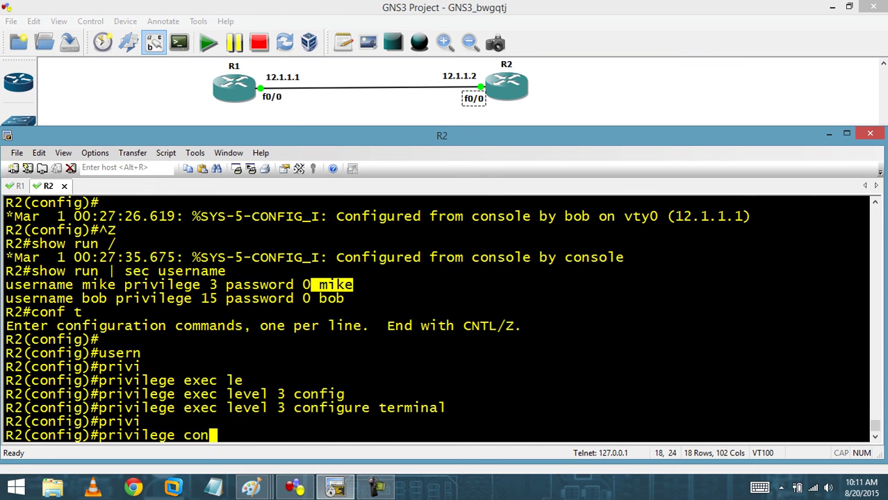
key(Tab)
key(ctrl+Tab)
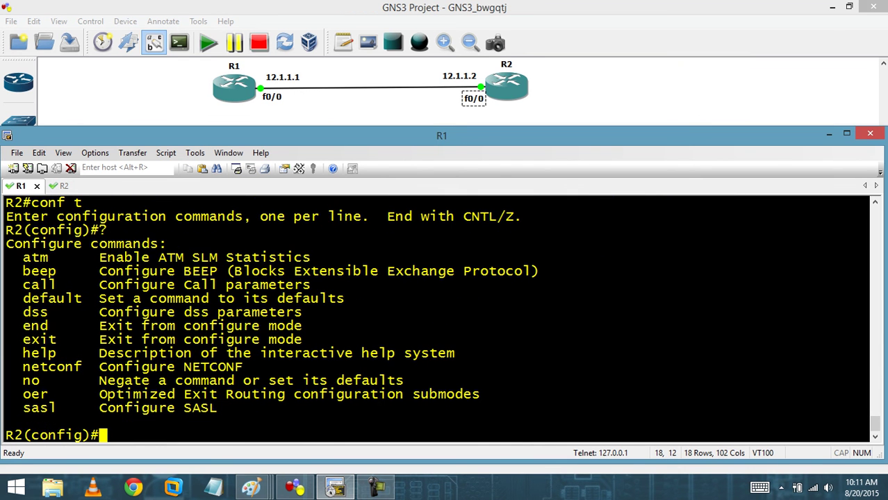
drag(23, 435, 67, 435)
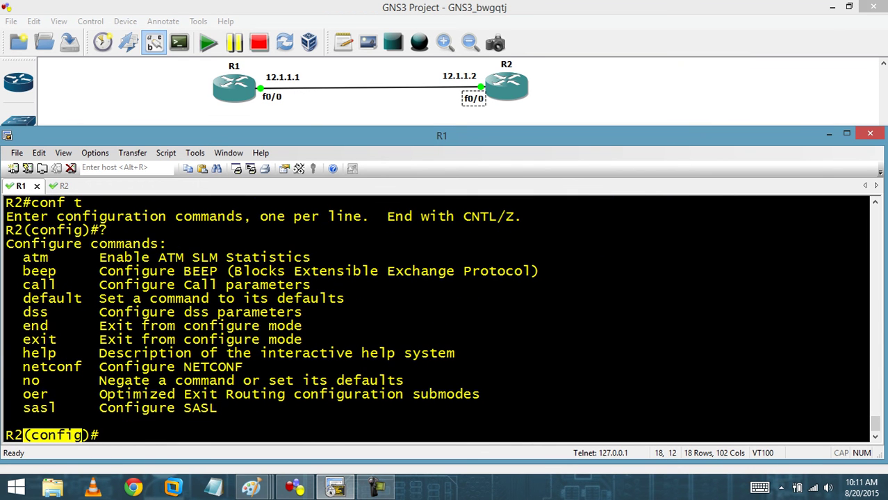
key(ctrl+Tab)
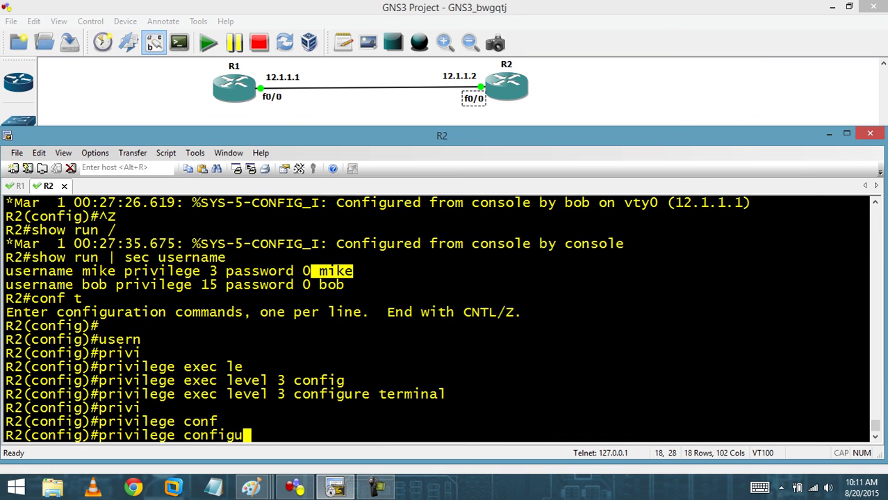
text(u)
key(Tab)
text(le)
key(Tab)
text(3 )
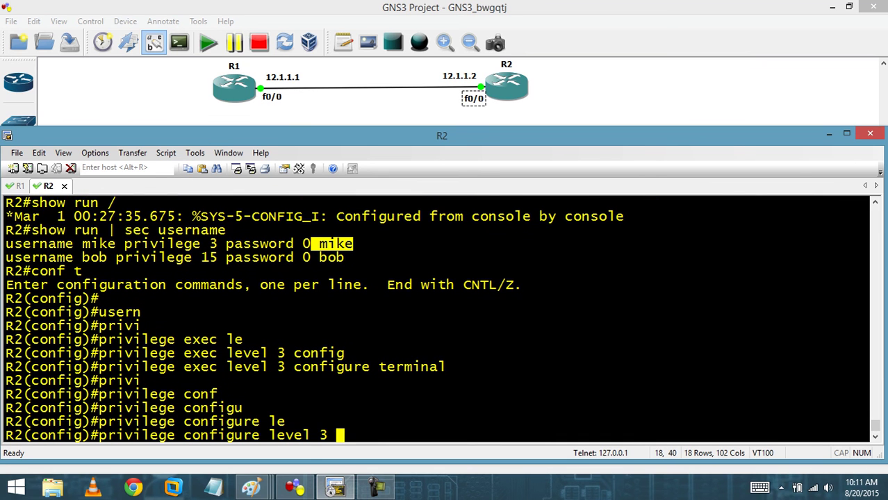
text(int f0/0)
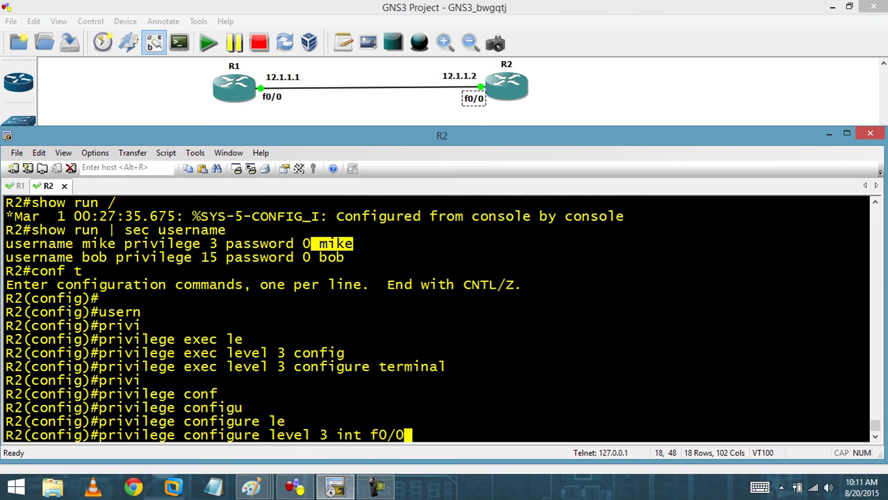
key(Return)
In the level-3 session, confirm the new interface command with '?' and enter 'int f0/0'
key(ctrl+Tab)
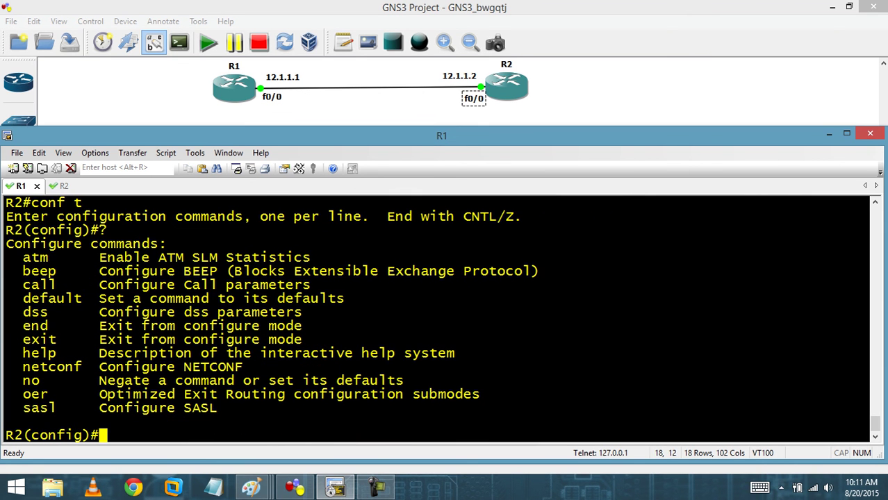
text(?)
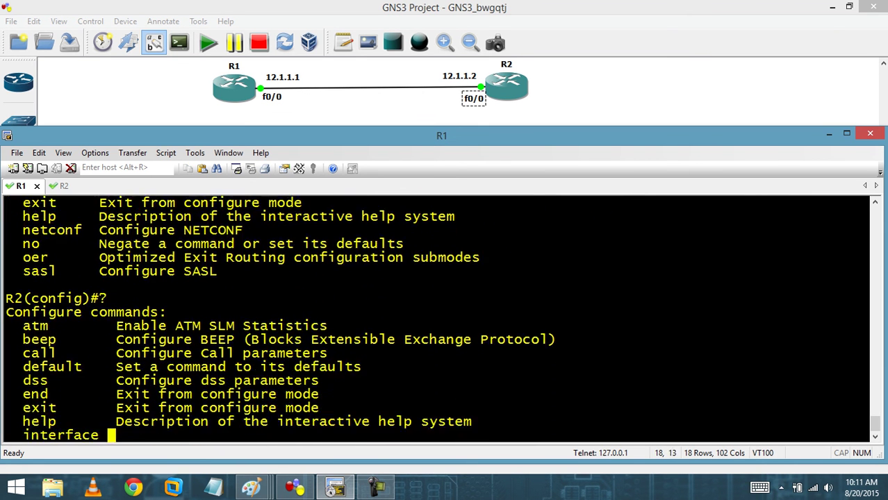
drag(14, 353, 387, 353)
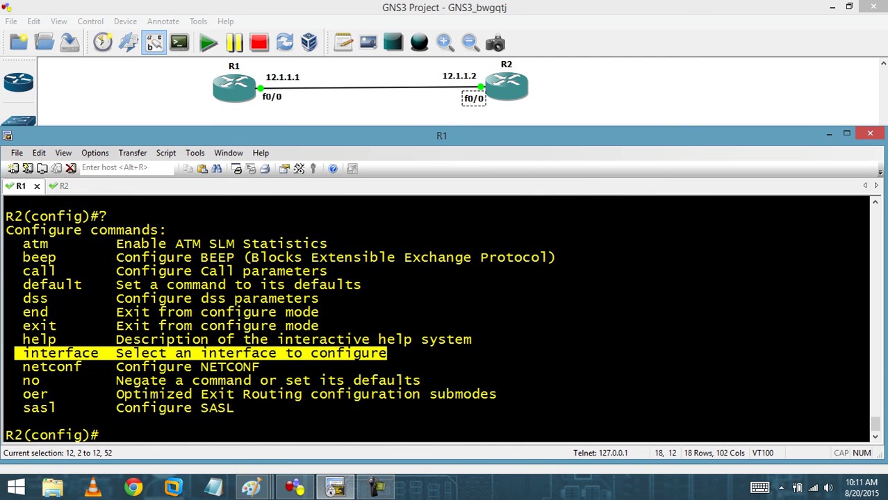
text(int f0/0)
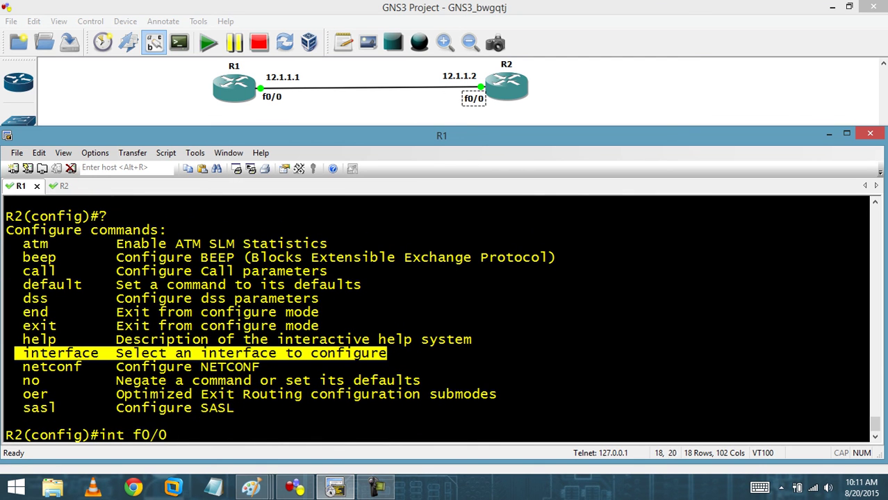
key(Return)
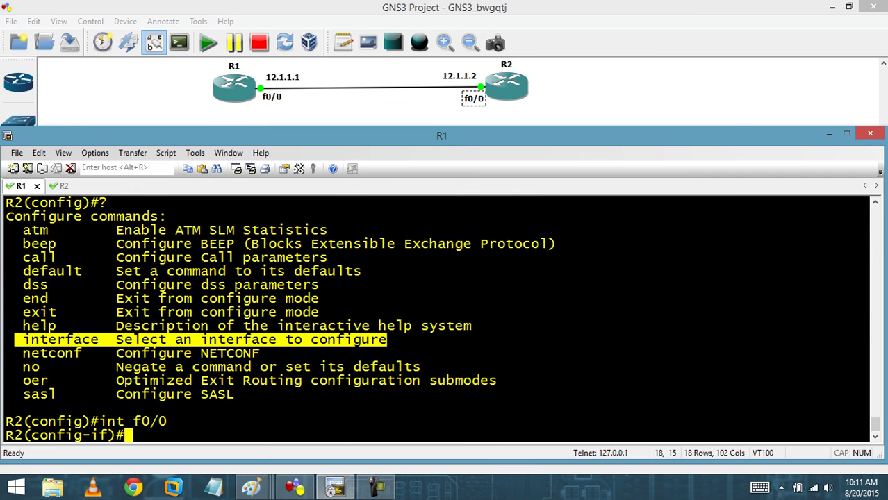
List the interface commands and show 'no shut' is still rejected, then return to R2's console
text(?)
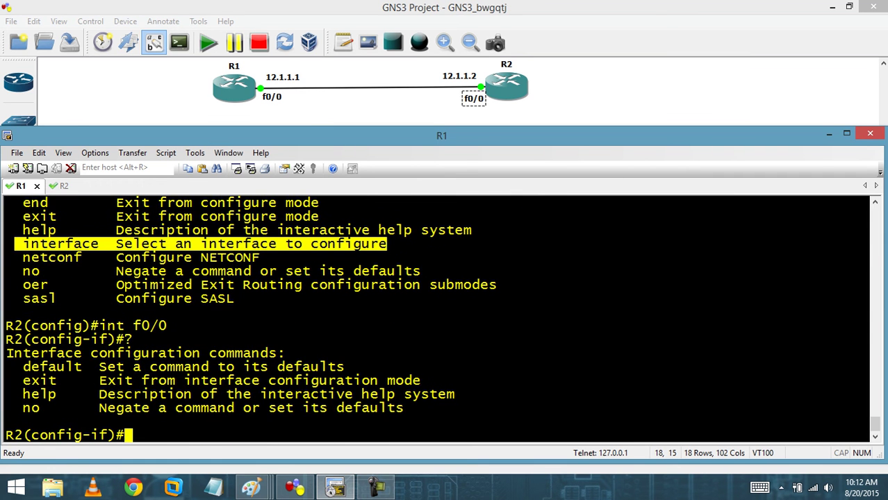
drag(6, 353, 403, 408)
text(no shut)
key(Return)
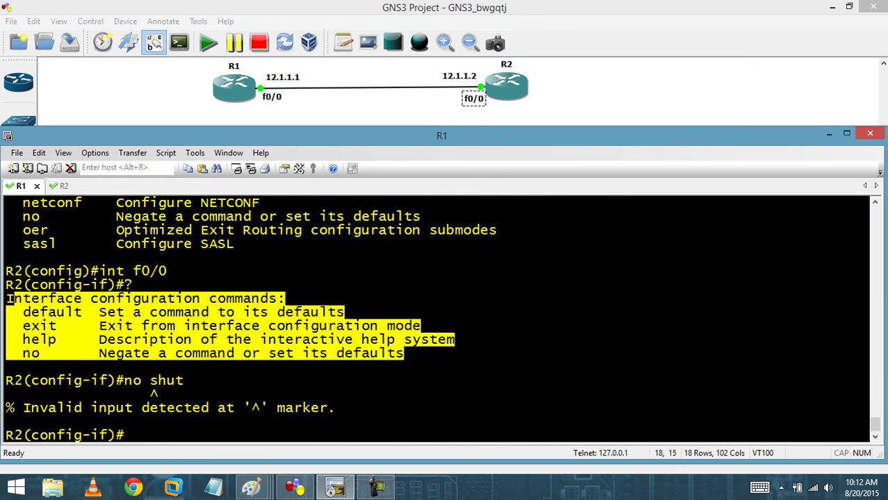
key(ctrl+Tab)
Begin a privilege command on R2 and highlight R1's config and config-if prompts
text(privi)
key(Tab)
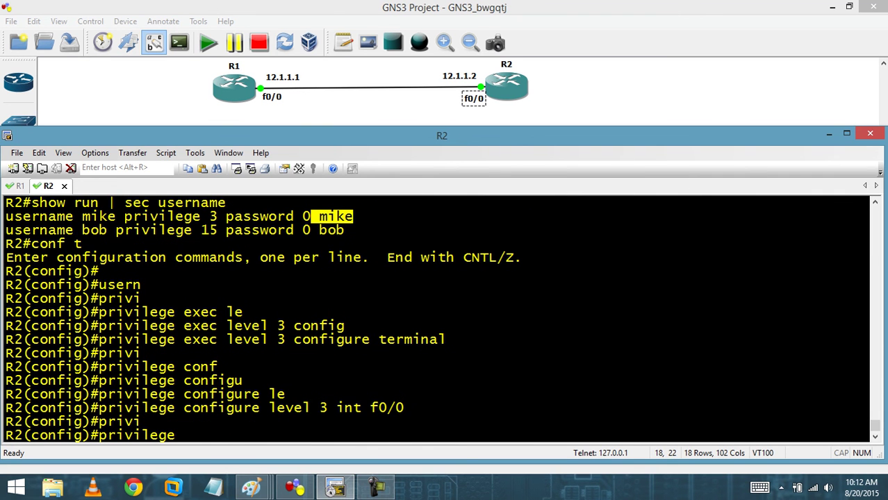
key(ctrl+Tab)
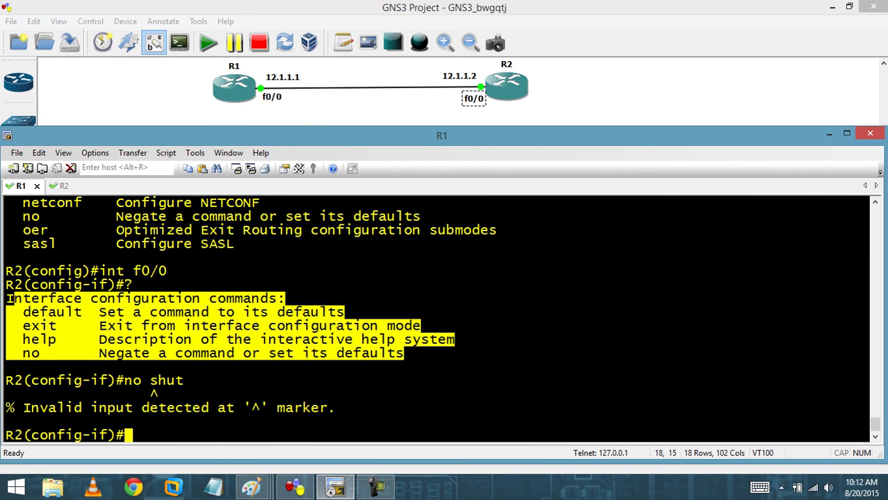
double_click(60, 271)
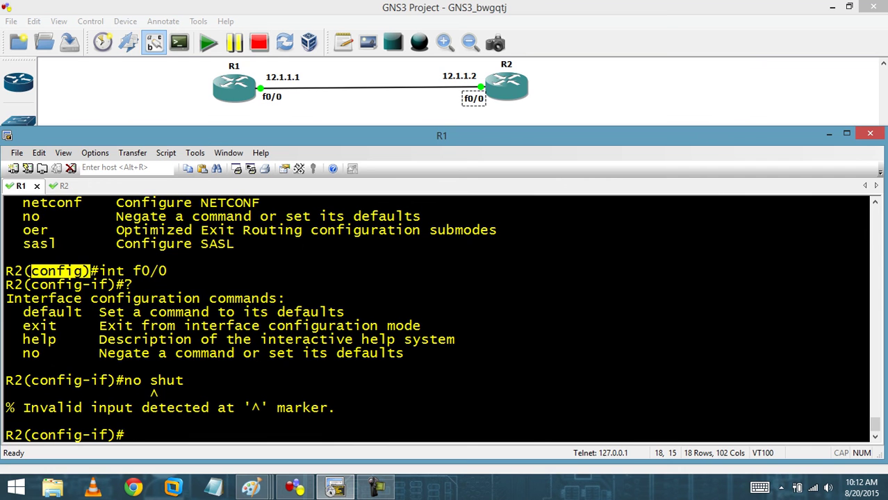
double_click(60, 285)
key(ctrl+Tab)
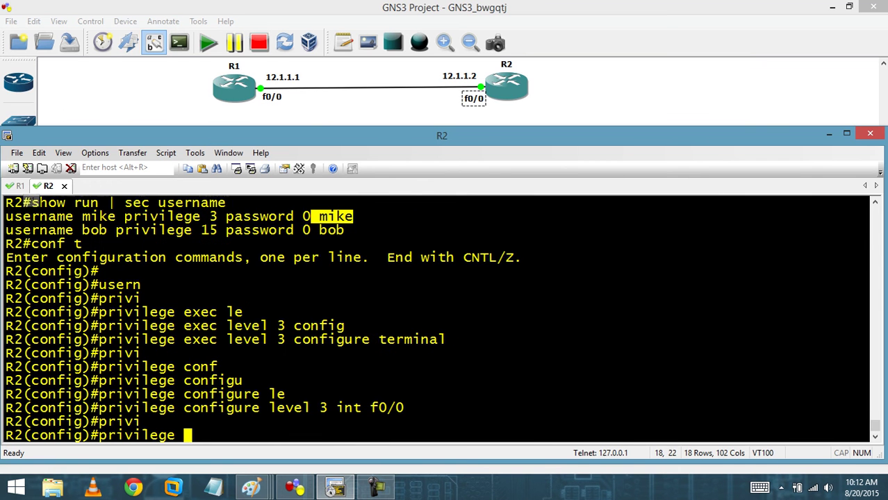
Enter 'privilege interface level 3 no shut' on R2
text(inetr)
key(Tab)
key(BackSpace)
key(BackSpace)
key(BackSpace)
text(ter)
key(Tab)
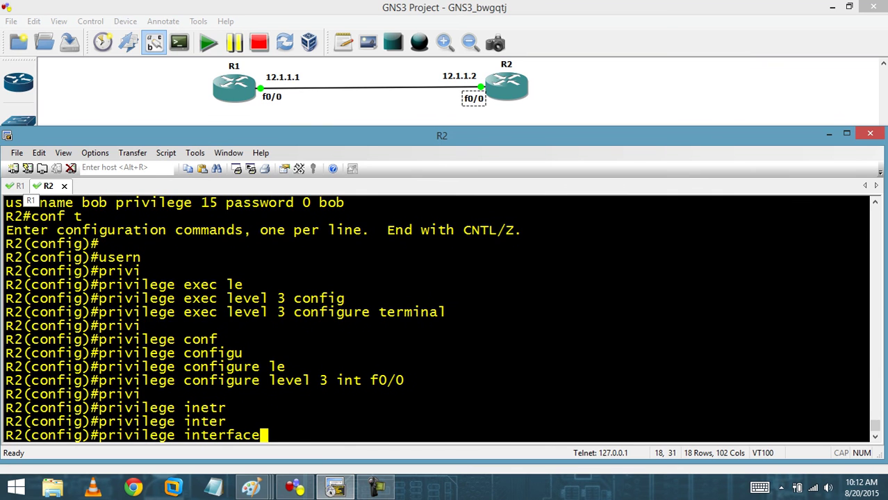
text(le)
key(Tab)
text(3 )
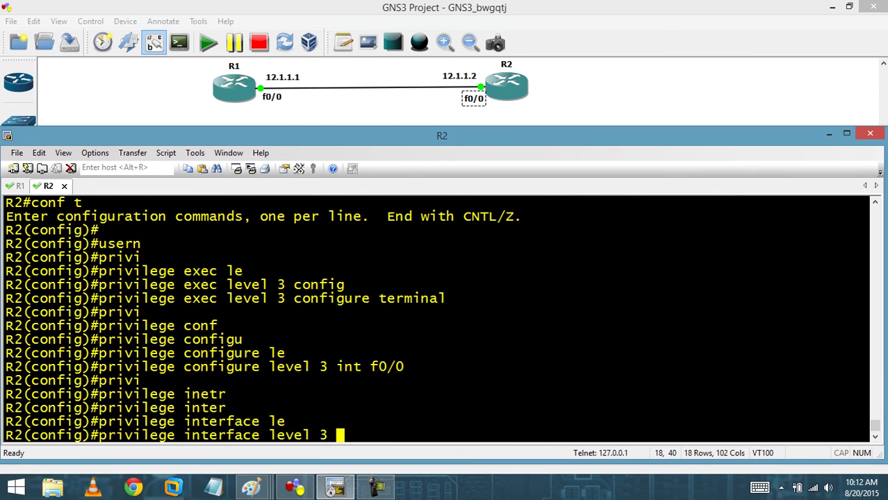
text(no sht)
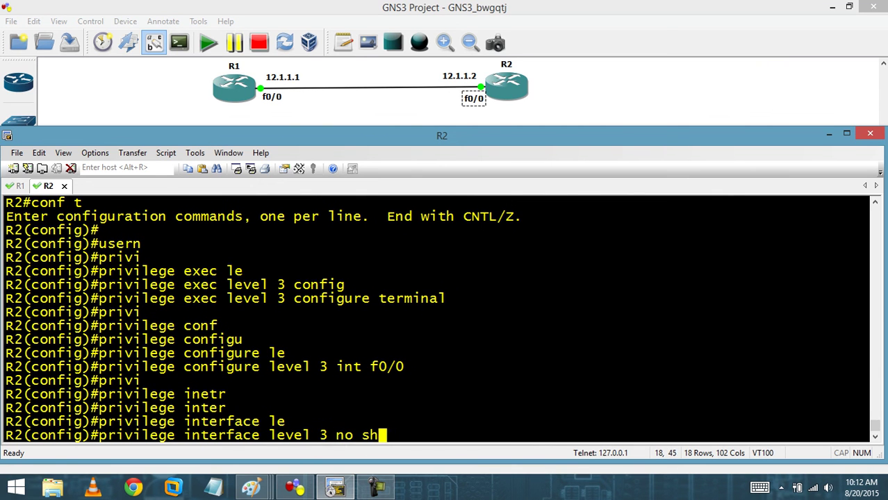
key(BackSpace)
text(ut)
key(Return)
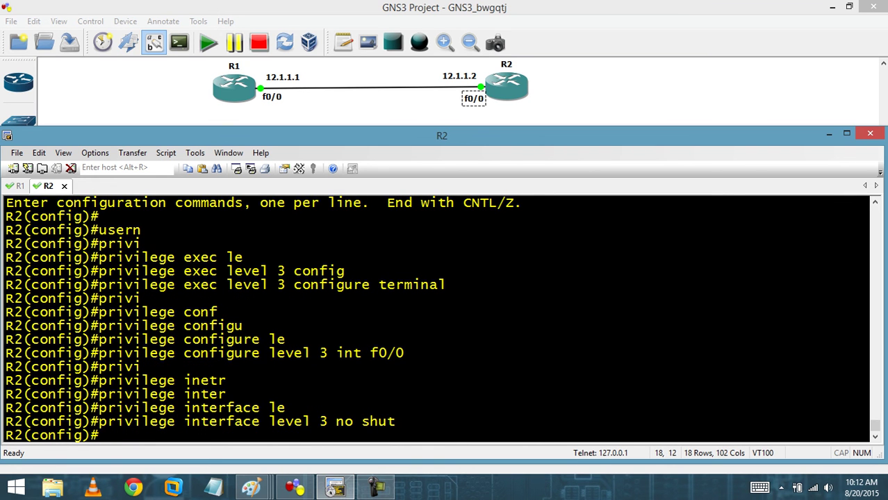
Review R2's privilege lines, then rerun no shut on R1's f0/0, which now succeeds
drag(353, 421, 396, 421)
drag(336, 353, 404, 353)
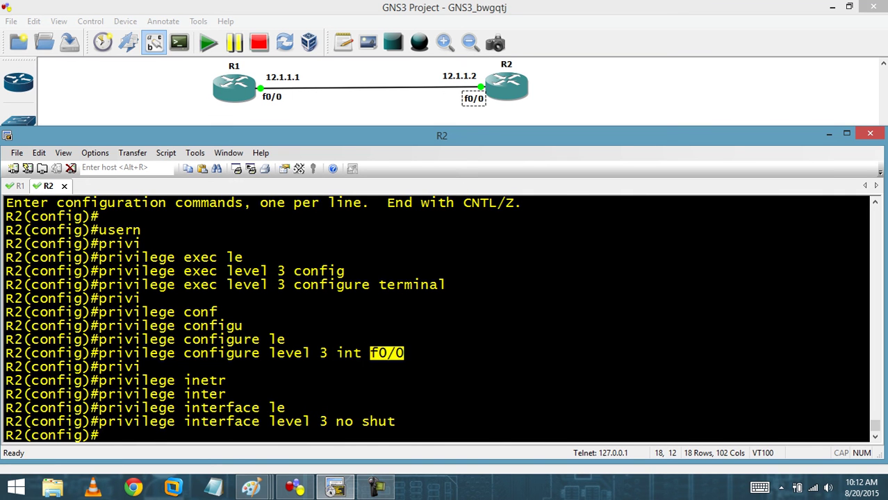
drag(294, 284, 141, 298)
key(ctrl+Tab)
text(no shut')
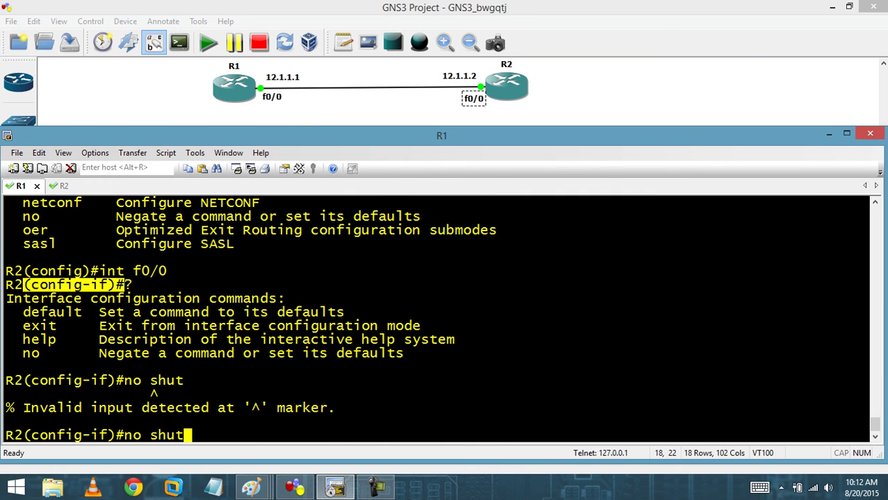
key(BackSpace)
key(Return)
drag(125, 366, 184, 366)
drag(116, 421, 192, 421)
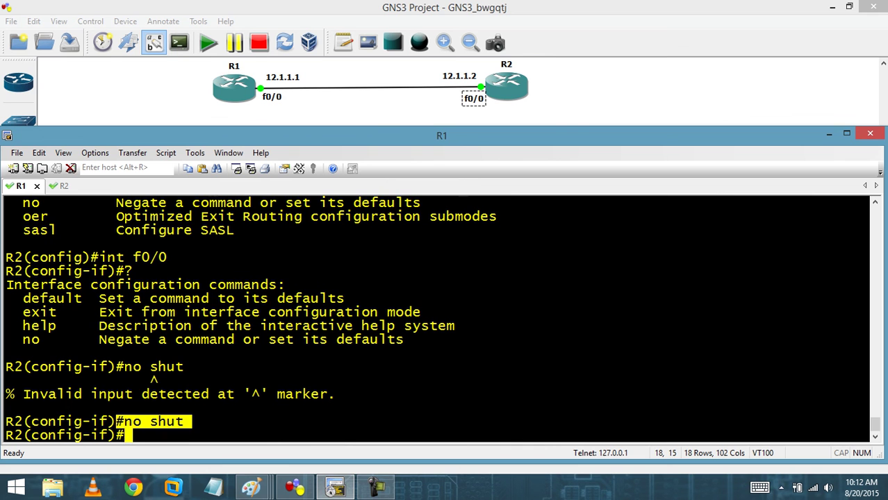
Exit configuration mode on R1 and bring up Paint, discarding the old sketch
key(ctrl+z)
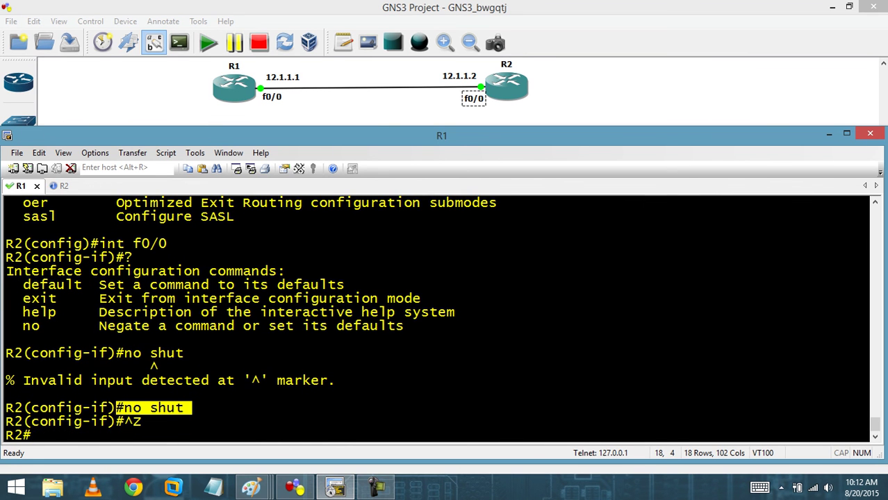
key(ctrl+Tab)
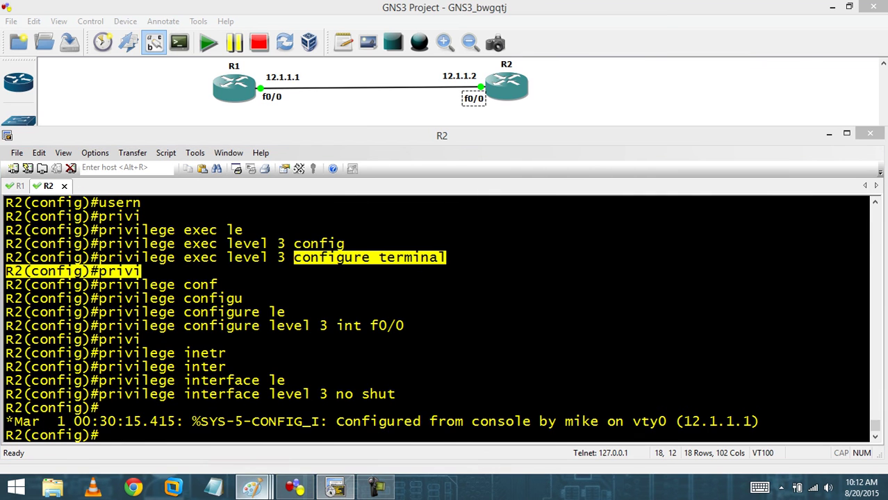
mouse_move(252, 487)
click(397, 417)
key(Tab)
key(Return)
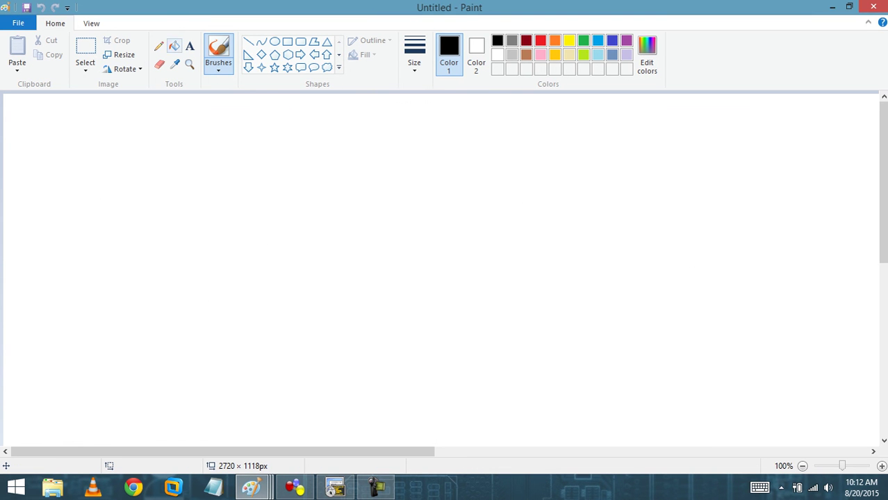
Write 'Privilege → 0, 1, 15' and circle the three levels
mouse_move(39, 114)
mouse_down()
mouse_move(122, 148)
mouse_move(149, 129)
mouse_move(221, 108)
mouse_up()
click(206, 108)
drag(237, 120, 251, 129)
drag(310, 108, 311, 128)
drag(307, 106, 328, 106)
mouse_move(230, 98)
mouse_down()
mouse_move(233, 128)
mouse_move(299, 117)
mouse_move(322, 134)
mouse_move(303, 131)
mouse_up()
Write 'Privilege (exec)' on a second line
drag(18, 168, 27, 185)
mouse_move(34, 186)
mouse_down()
mouse_move(64, 194)
mouse_move(78, 195)
mouse_move(79, 182)
mouse_move(116, 191)
mouse_move(121, 201)
mouse_move(155, 193)
mouse_up()
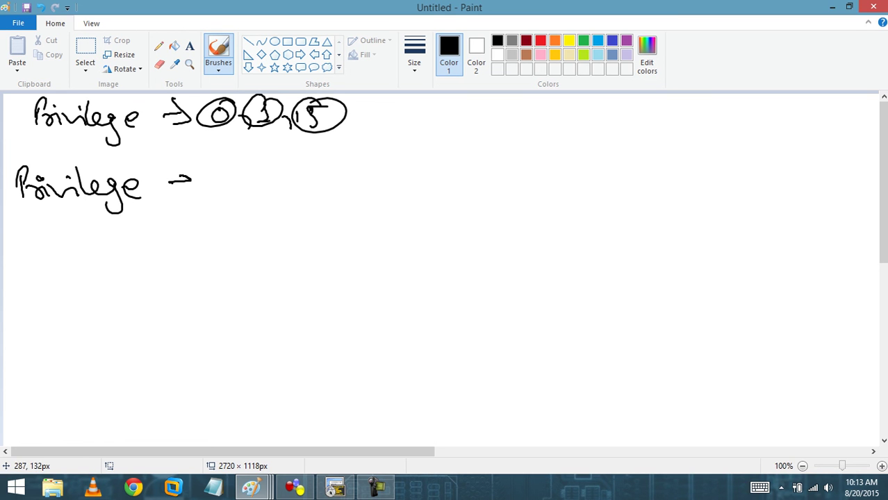
drag(200, 164, 203, 190)
mouse_move(213, 174)
mouse_down()
mouse_move(246, 178)
mouse_move(276, 181)
mouse_up()
drag(276, 152, 292, 189)
Add (configure) and (interface) stacked below (exec)
mouse_move(194, 217)
mouse_down()
mouse_move(187, 244)
mouse_move(212, 238)
mouse_up()
drag(225, 225, 250, 250)
mouse_move(254, 229)
mouse_down()
mouse_move(277, 249)
mouse_move(275, 232)
mouse_move(336, 240)
mouse_up()
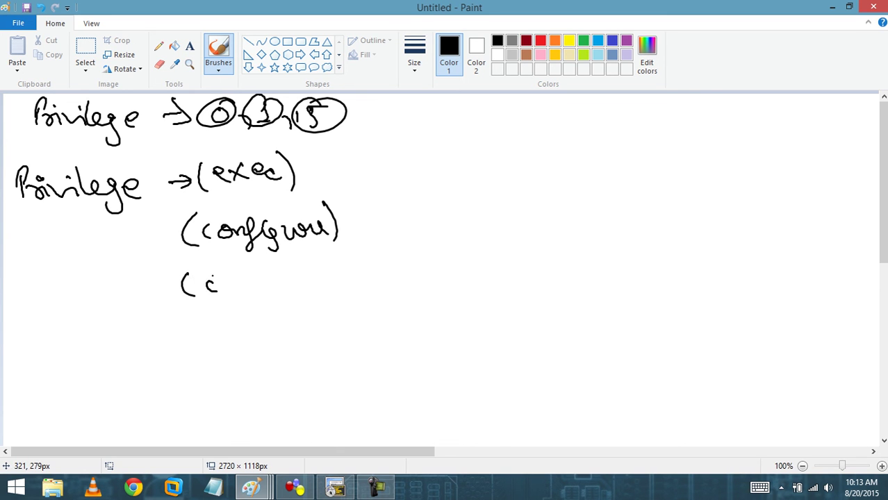
drag(222, 293, 238, 292)
mouse_move(244, 264)
mouse_down()
mouse_move(245, 292)
mouse_move(259, 278)
mouse_up()
drag(251, 284, 272, 285)
mouse_move(299, 280)
mouse_down()
mouse_move(299, 290)
mouse_move(336, 292)
mouse_up()
drag(344, 266, 346, 300)
Write 'level' beside (exec), (configure) and (interface)
drag(389, 144, 395, 167)
drag(398, 161, 447, 166)
drag(375, 197, 379, 219)
mouse_move(384, 215)
mouse_down()
mouse_move(427, 209)
mouse_move(442, 226)
mouse_up()
drag(368, 264, 373, 282)
drag(375, 278, 459, 285)
click(456, 257)
Add Privilege before (configure) and (interface), and 3 after each level
mouse_move(28, 223)
mouse_down()
mouse_move(31, 258)
mouse_move(34, 240)
mouse_up()
mouse_move(40, 254)
mouse_down()
mouse_move(95, 241)
mouse_move(86, 225)
mouse_move(103, 247)
mouse_move(158, 239)
mouse_up()
click(88, 228)
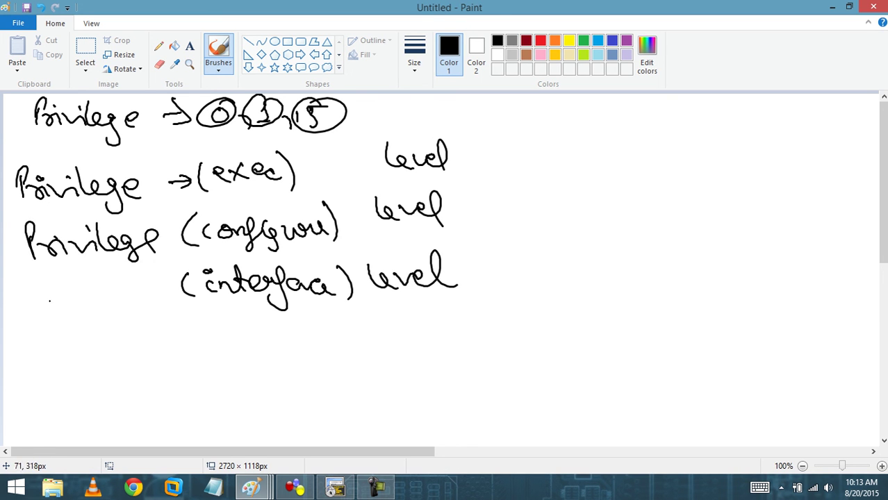
mouse_move(33, 287)
mouse_down()
mouse_move(65, 291)
mouse_move(102, 296)
mouse_move(108, 276)
mouse_move(144, 313)
mouse_move(163, 298)
mouse_up()
click(104, 278)
mouse_move(488, 139)
mouse_down()
mouse_move(498, 149)
mouse_move(490, 162)
mouse_up()
drag(470, 202, 485, 203)
drag(470, 254, 468, 282)
Note the 2-14 custom privilege level range
drag(472, 110, 490, 115)
drag(492, 107, 501, 105)
mouse_move(504, 105)
mouse_down()
mouse_move(510, 98)
mouse_move(513, 121)
mouse_up()
drag(518, 101, 535, 113)
mouse_move(532, 103)
mouse_down()
mouse_move(560, 154)
mouse_move(605, 157)
mouse_up()
Write show, int f0/0 and ip address beside the lines, then return to R2's terminal
drag(606, 148, 653, 138)
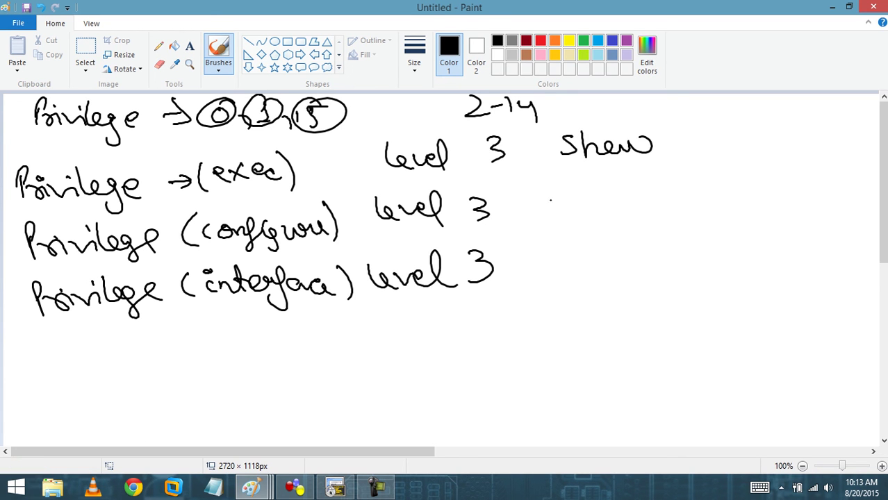
drag(574, 202, 590, 210)
mouse_move(598, 186)
mouse_down()
mouse_move(596, 211)
mouse_move(606, 198)
mouse_up()
mouse_move(635, 180)
mouse_down()
mouse_move(623, 212)
mouse_move(648, 209)
mouse_up()
drag(650, 182, 660, 209)
drag(670, 195, 680, 203)
mouse_move(575, 260)
mouse_down()
mouse_move(578, 292)
mouse_move(576, 277)
mouse_up()
mouse_move(624, 260)
mouse_down()
mouse_move(611, 269)
mouse_move(629, 271)
mouse_up()
mouse_move(640, 261)
mouse_down()
mouse_move(643, 250)
mouse_move(664, 250)
mouse_move(680, 270)
mouse_up()
drag(684, 269, 713, 258)
mouse_move(720, 254)
mouse_down()
mouse_move(712, 268)
mouse_move(723, 274)
mouse_up()
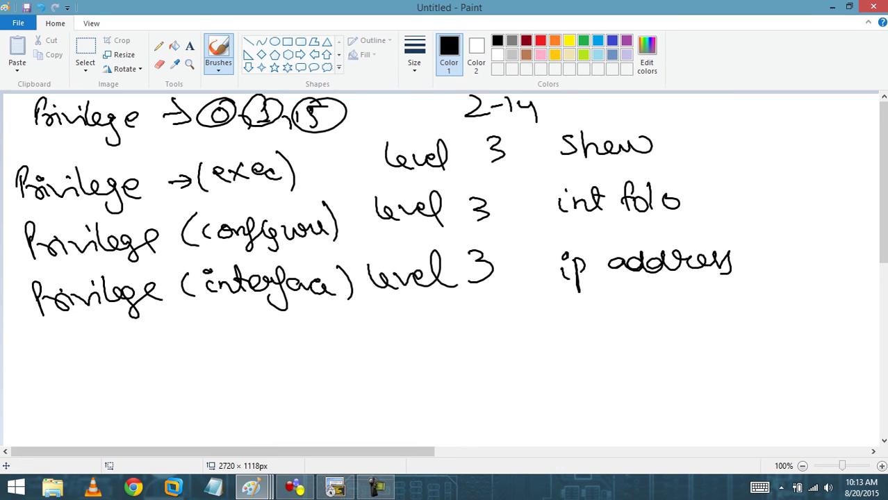
click(295, 488)
click(335, 488)
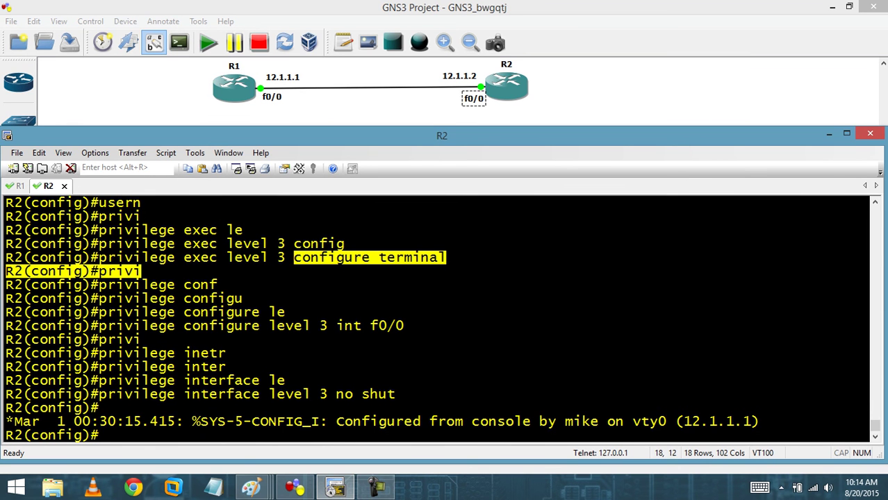
On R1, enter conf t and int f0/0, then try ip add with '?'
key(ctrl+Tab)
text(conf t)
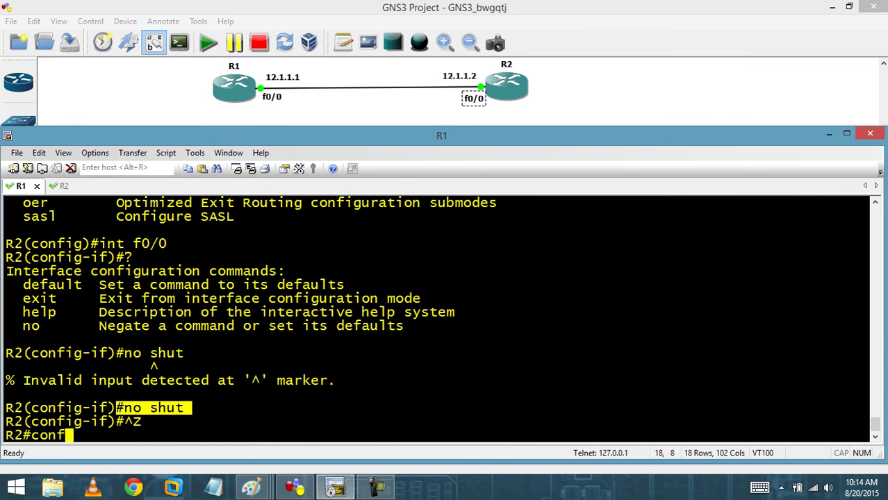
key(Return)
text(int f0/0)
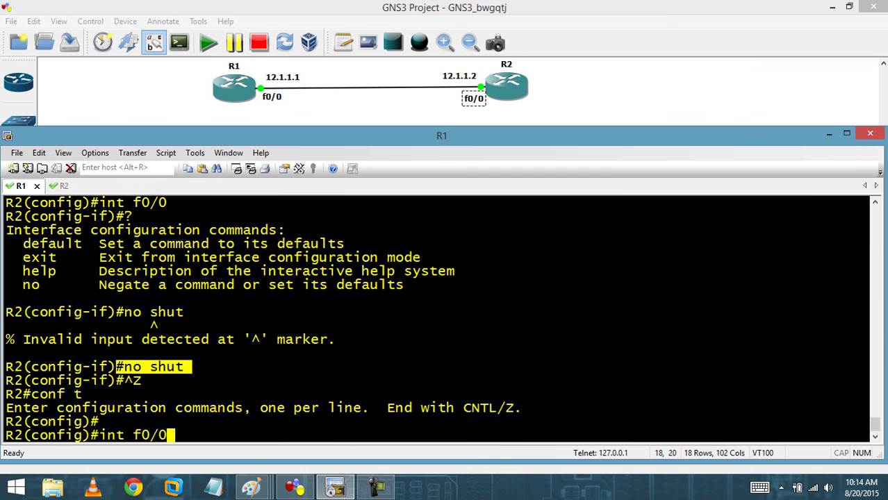
key(Return)
text(ip add)
key(Tab)
text(?)
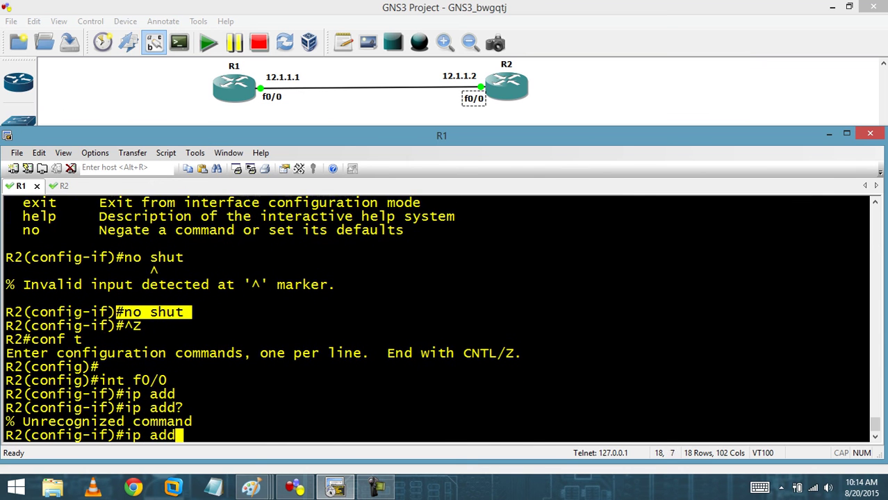
On R2, edit the recalled privilege command to grant level 3 ip address
key(ctrl+Tab)
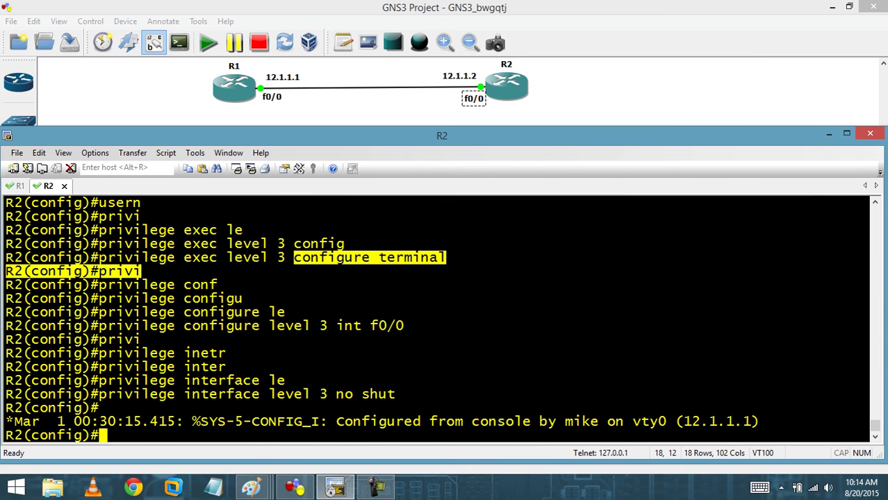
key(Up)
key(BackSpace)
key(BackSpace)
key(BackSpace)
key(BackSpace)
key(BackSpace)
key(BackSpace)
key(BackSpace)
text(ip address)
key(Return)
Retest on R1: ip address now completes and prompts for an A.B.C.D address
key(ctrl+Tab)
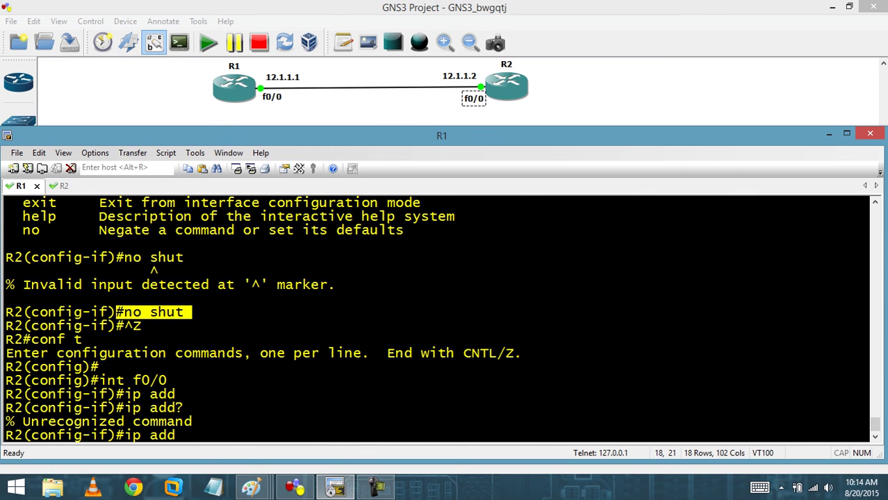
text(?)
key(Tab)
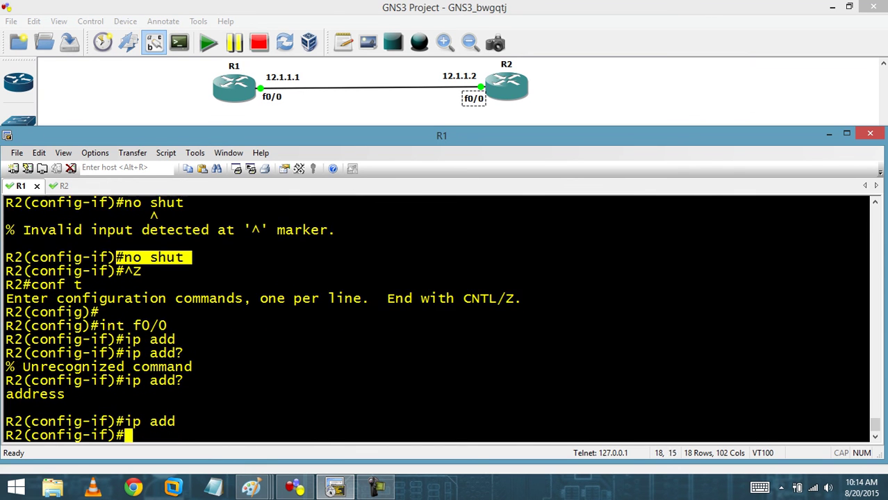
text(?)
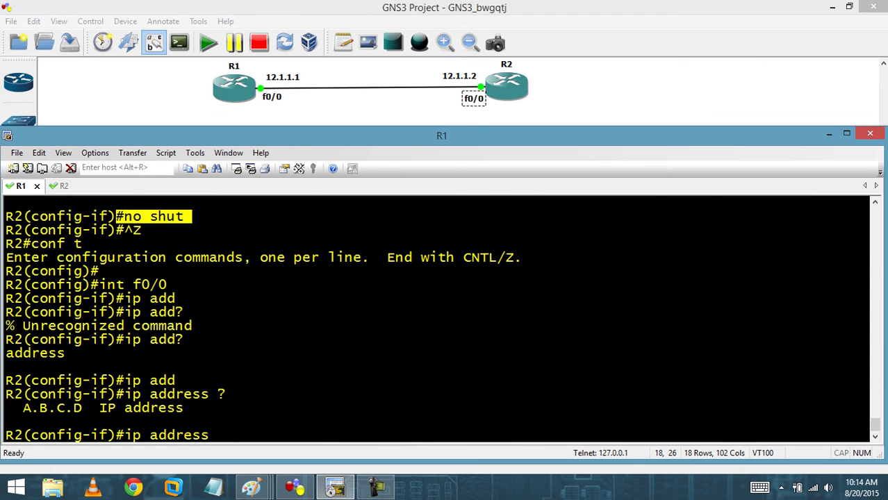
click(375, 486)
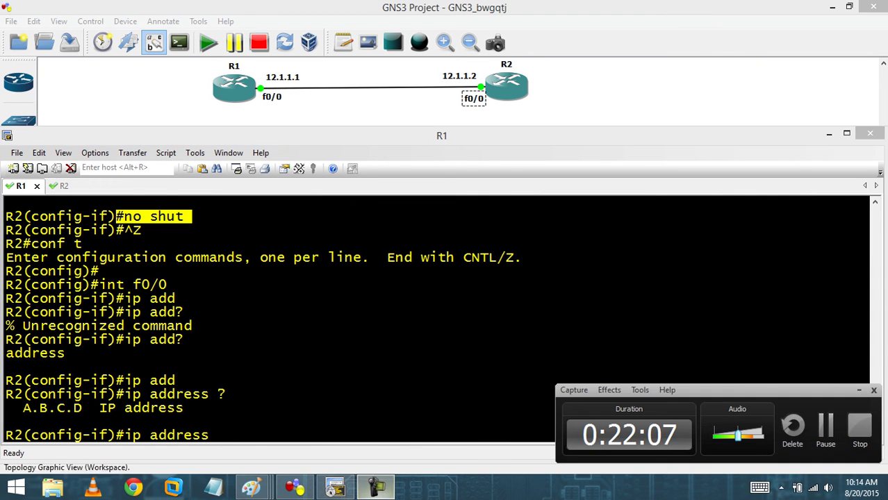